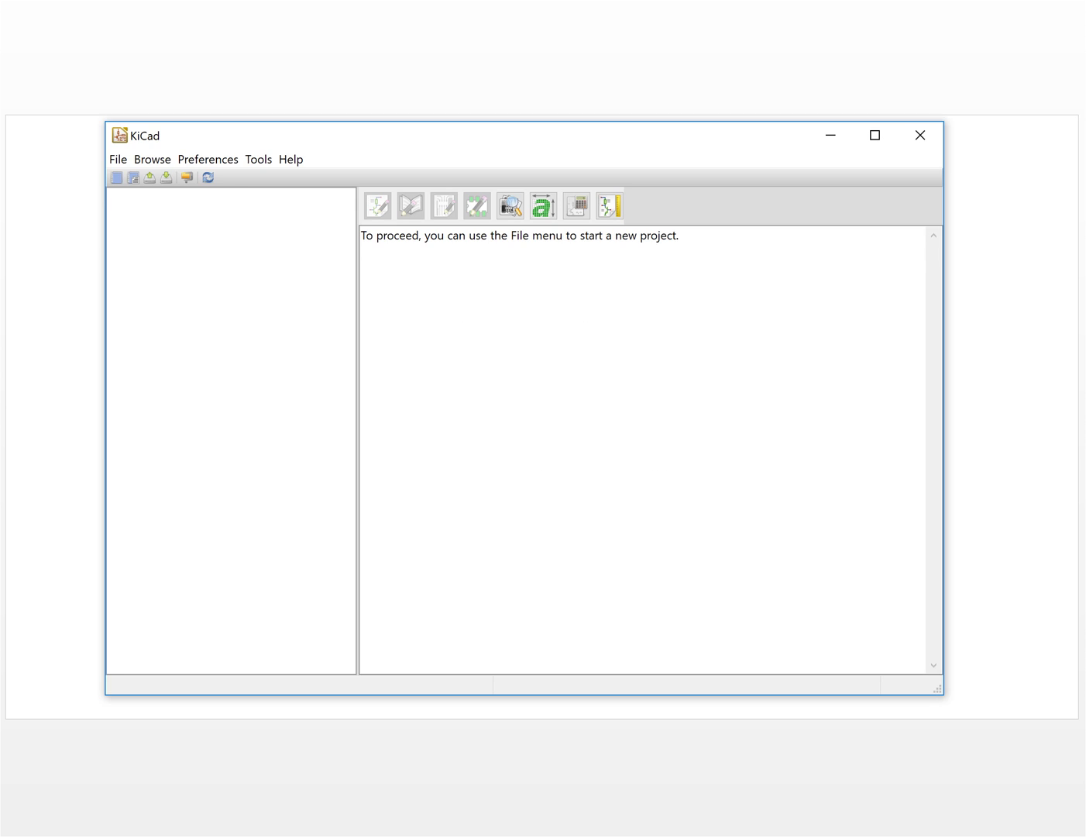
Create a new project named test_01 in the KiCad\test_prj\test_01 folder
drag(433, 139, 495, 132)
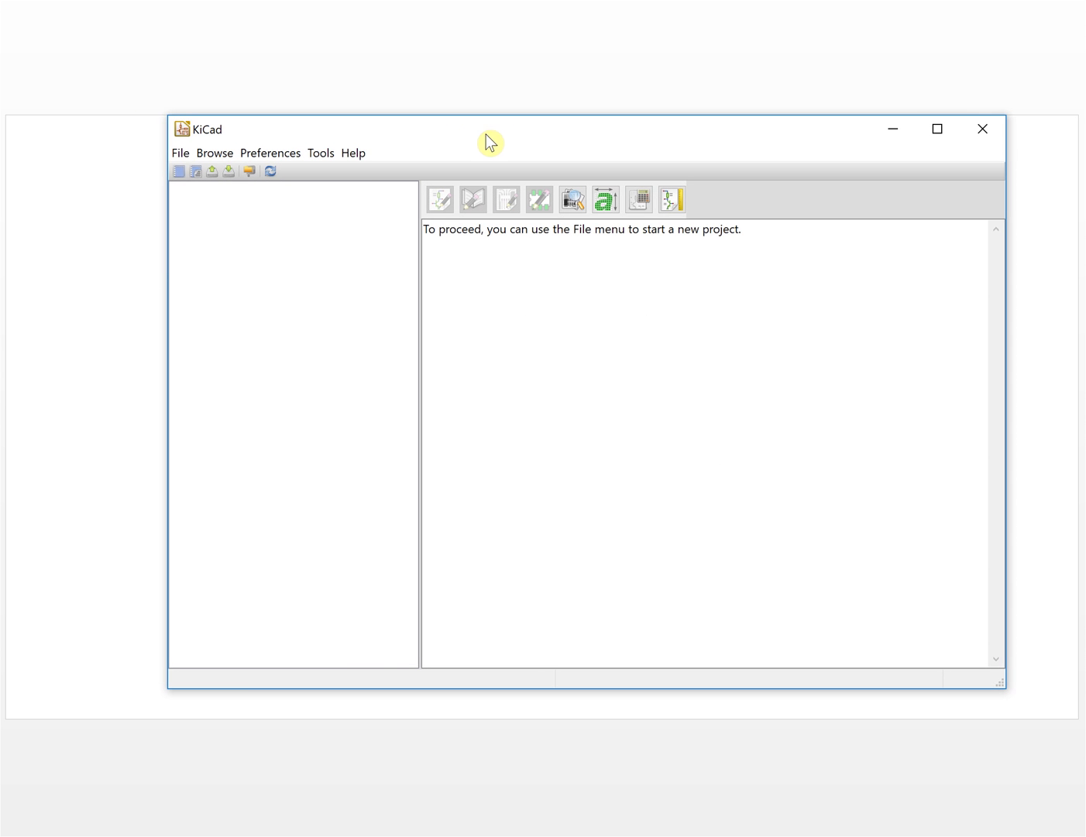
click(177, 152)
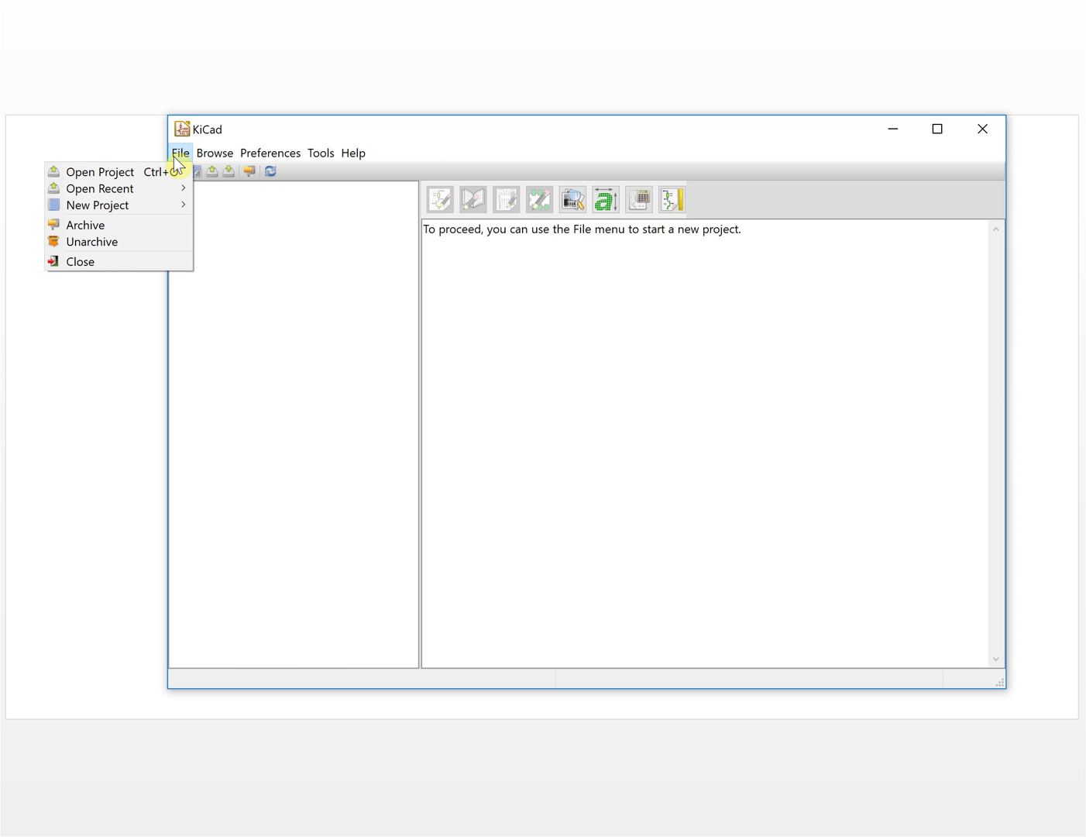
mouse_move(157, 206)
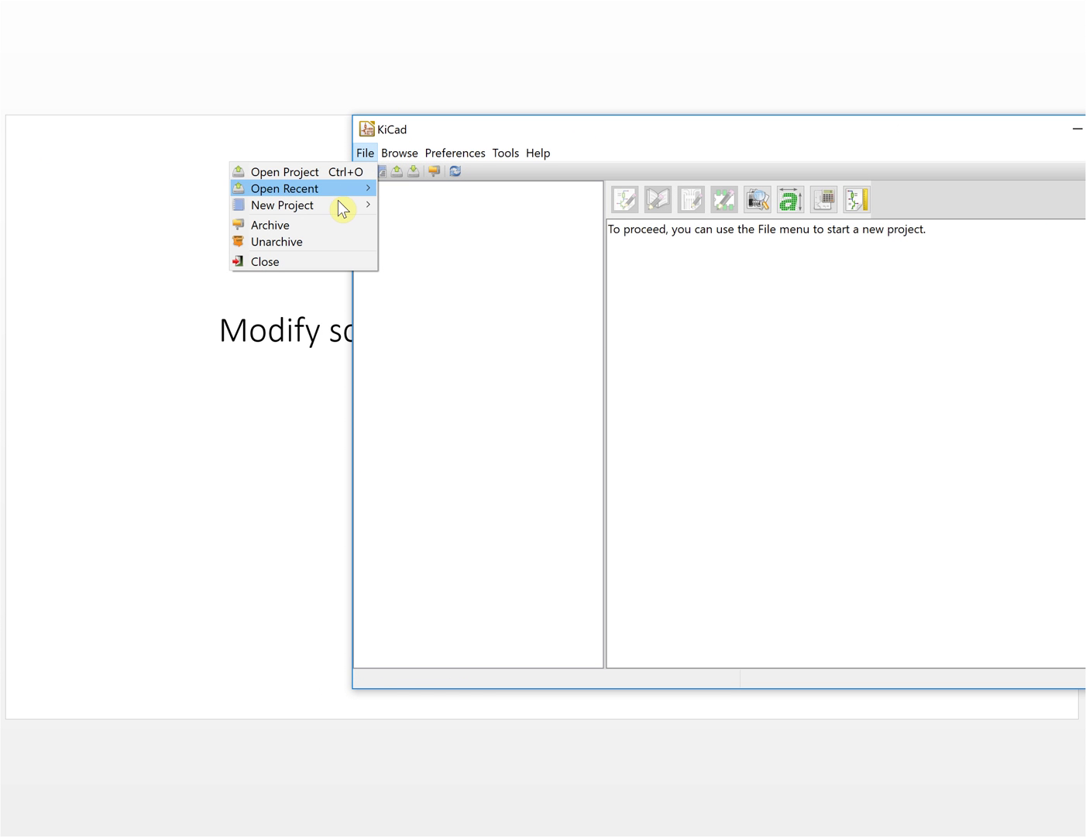
mouse_move(341, 206)
click(141, 204)
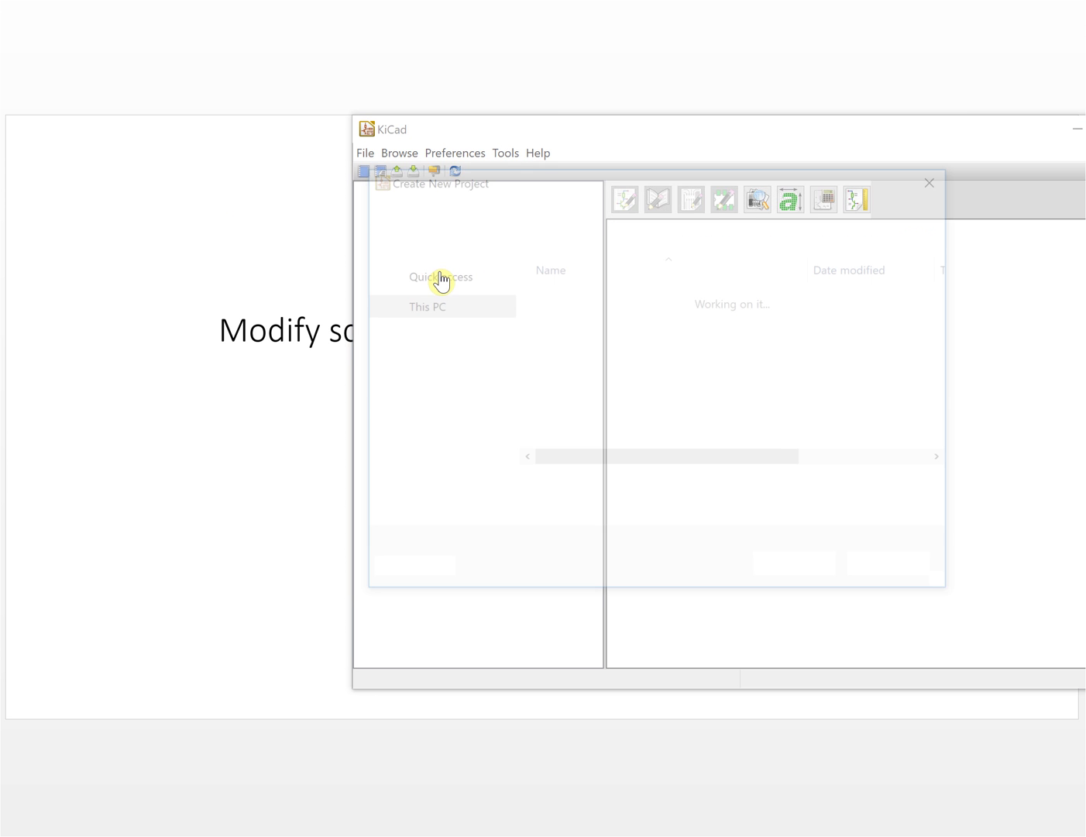
click(602, 489)
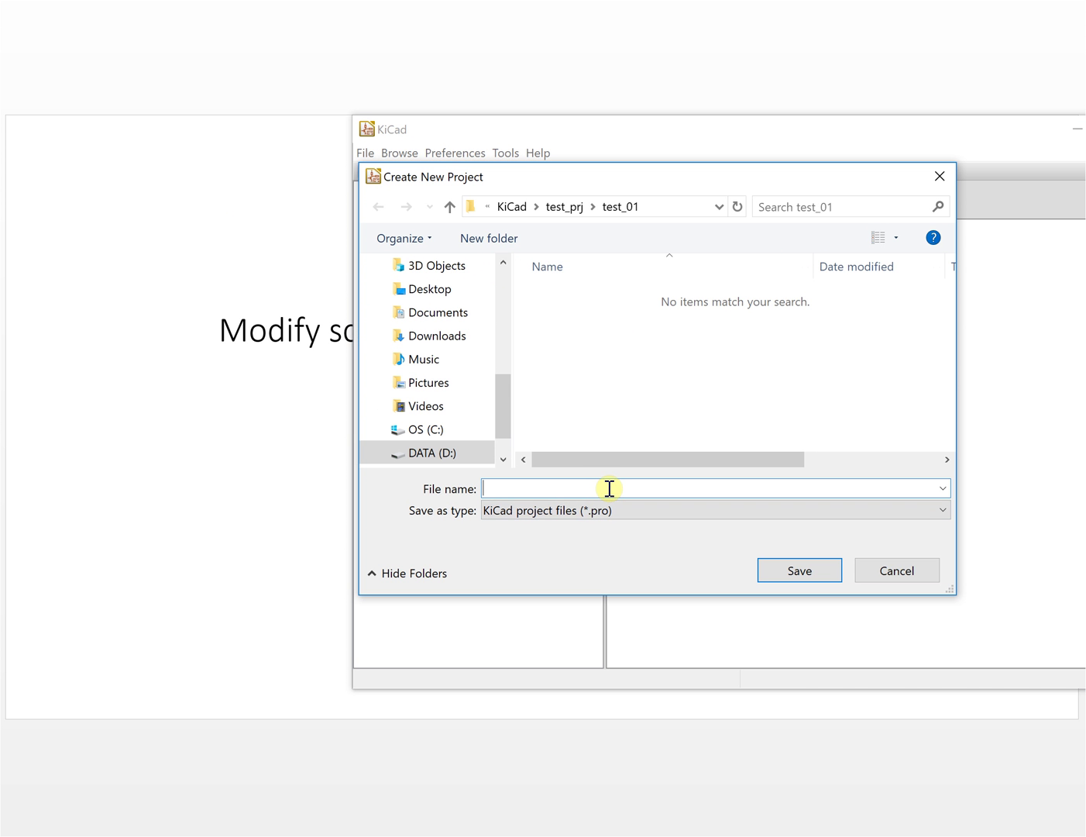
text(test_01)
key(Return)
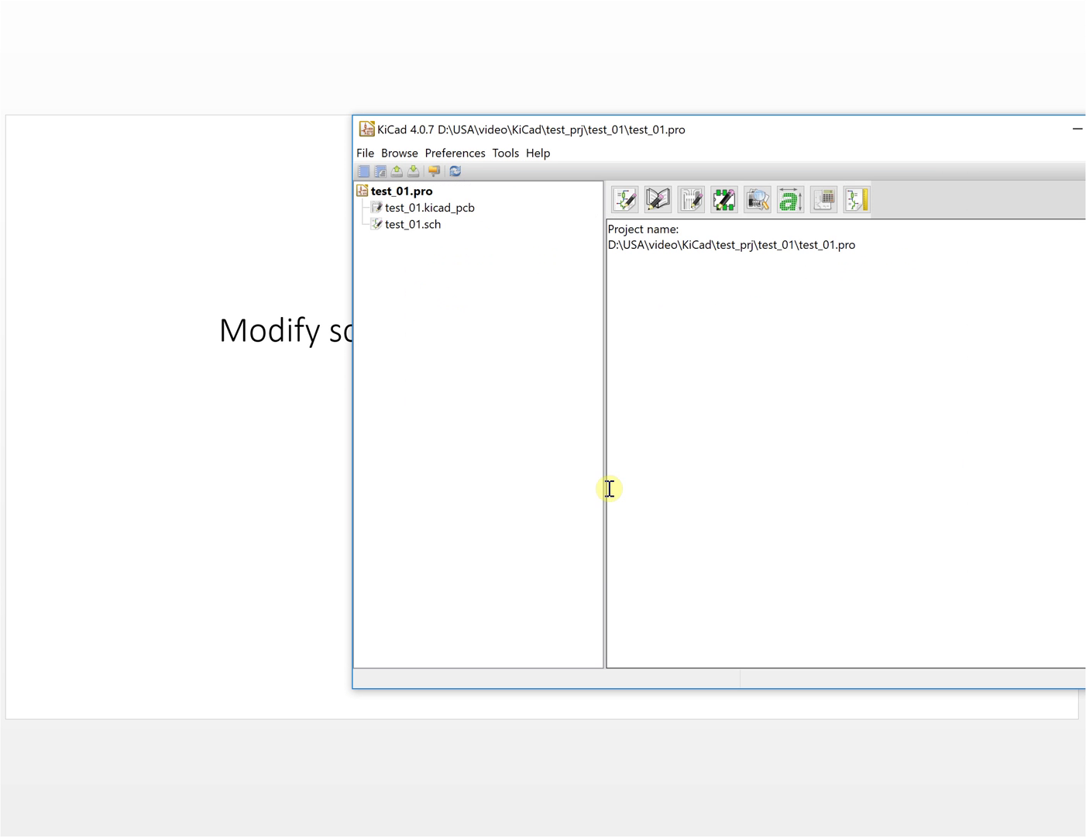
Open the schematic Part Library Editor for the test_01 project
drag(558, 139, 465, 133)
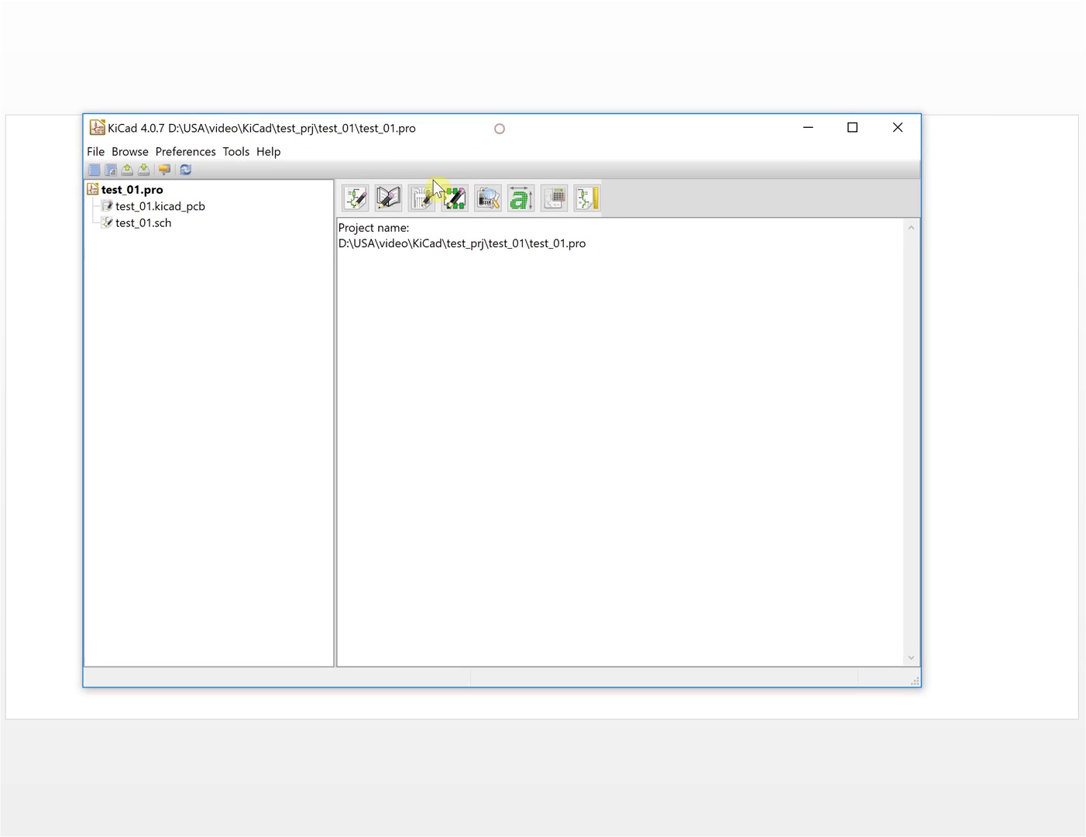
click(388, 201)
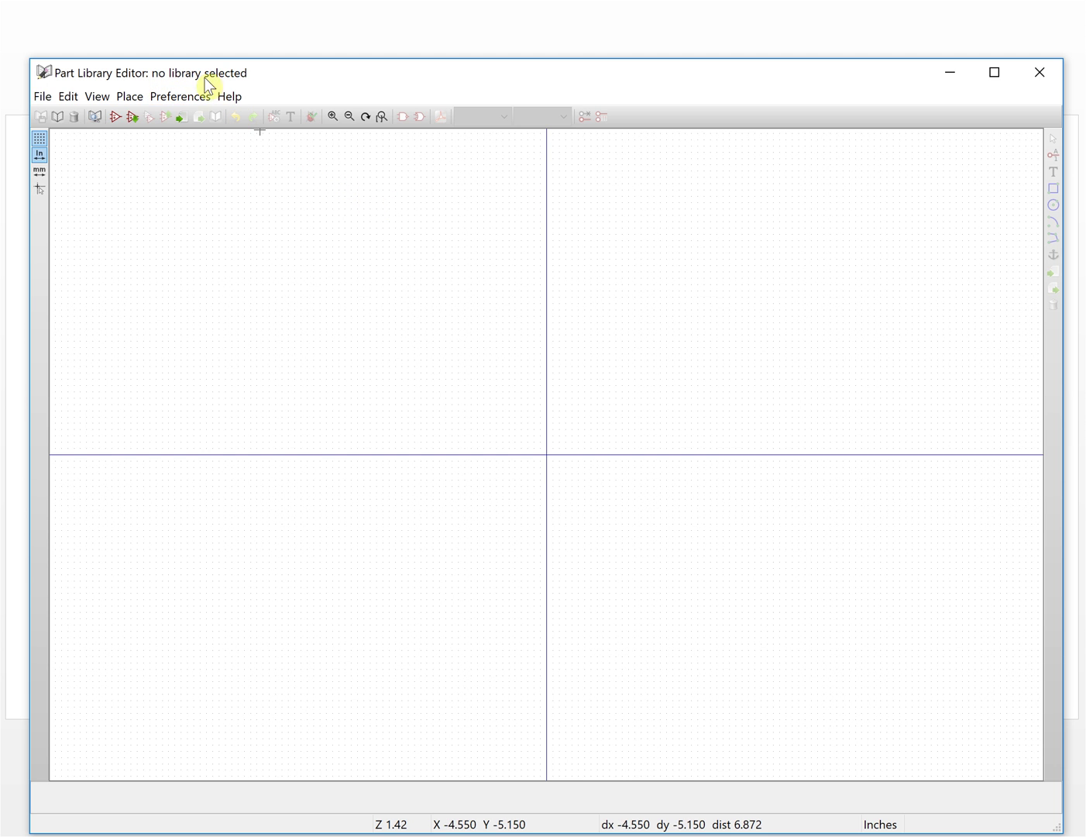
Select memory as the working library
click(60, 121)
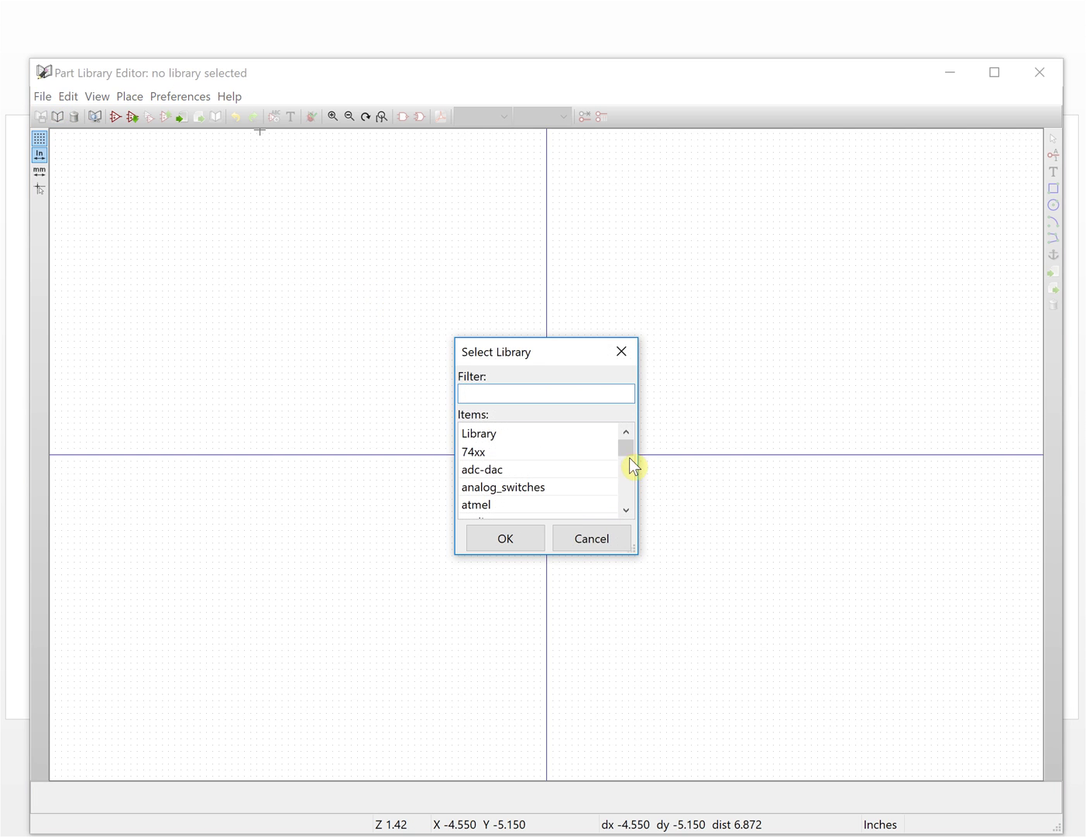
drag(632, 451, 625, 470)
click(495, 490)
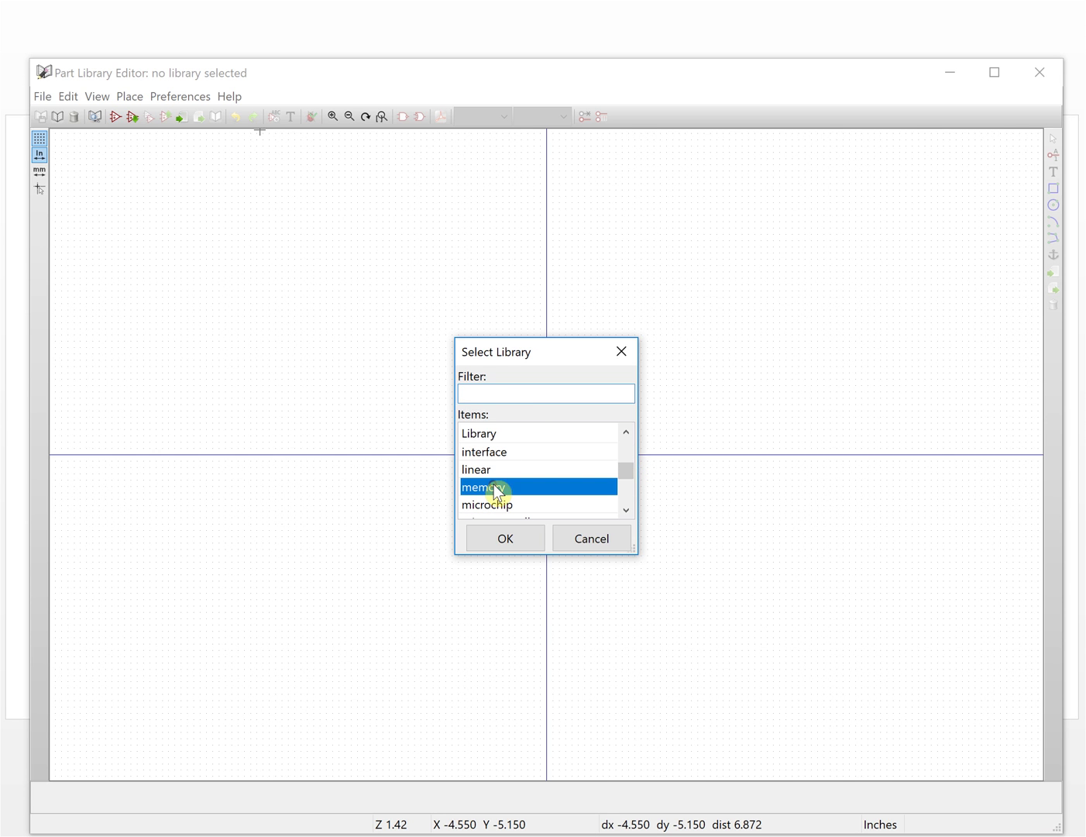
click(509, 533)
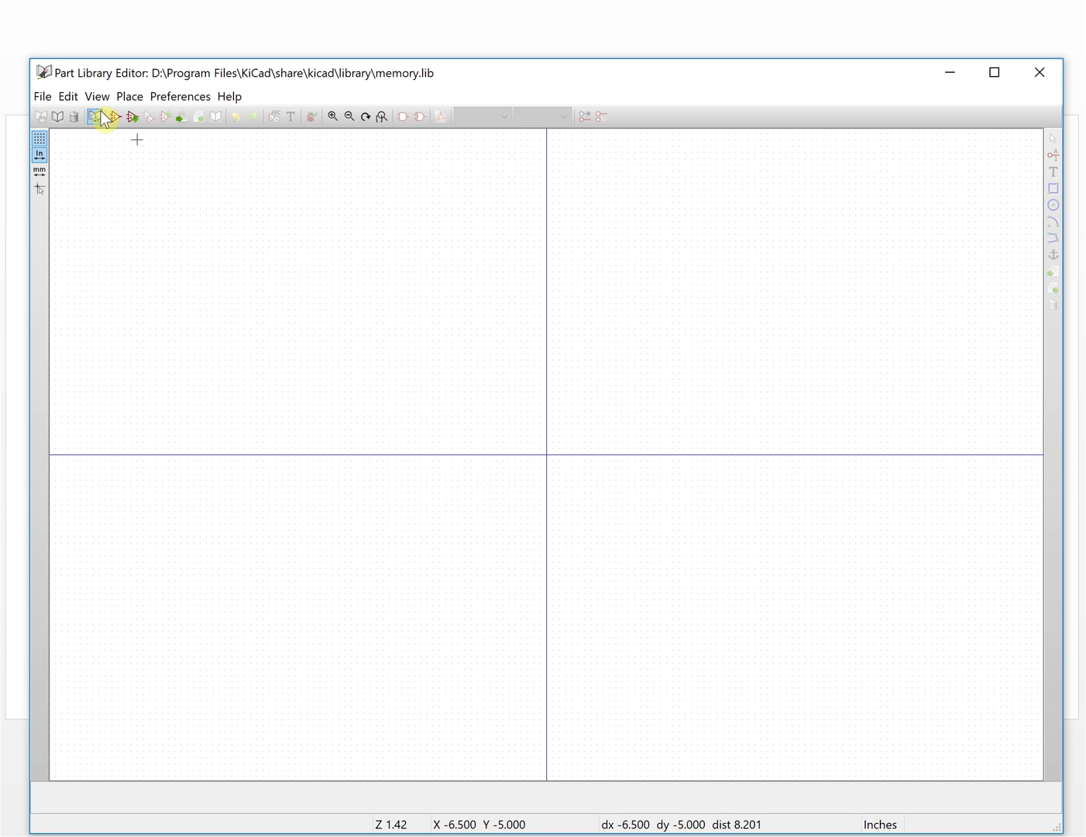
Switch the working library to display
click(57, 117)
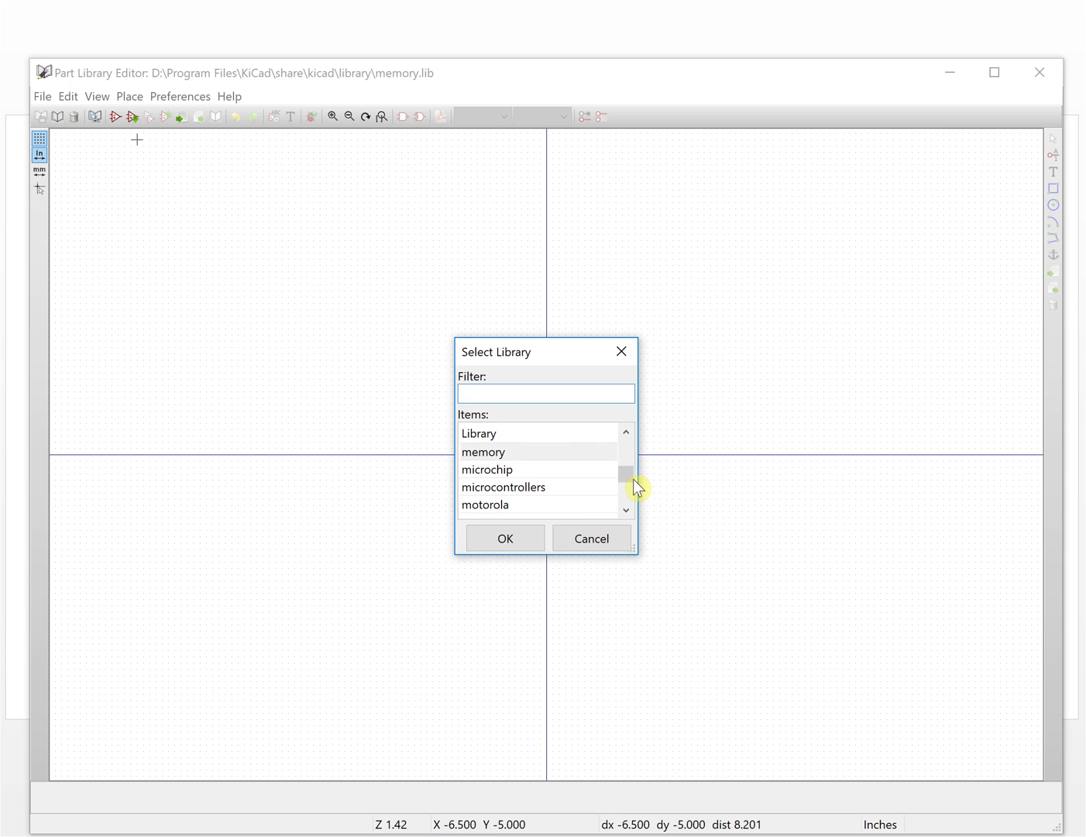
drag(631, 473, 629, 474)
click(509, 486)
click(511, 538)
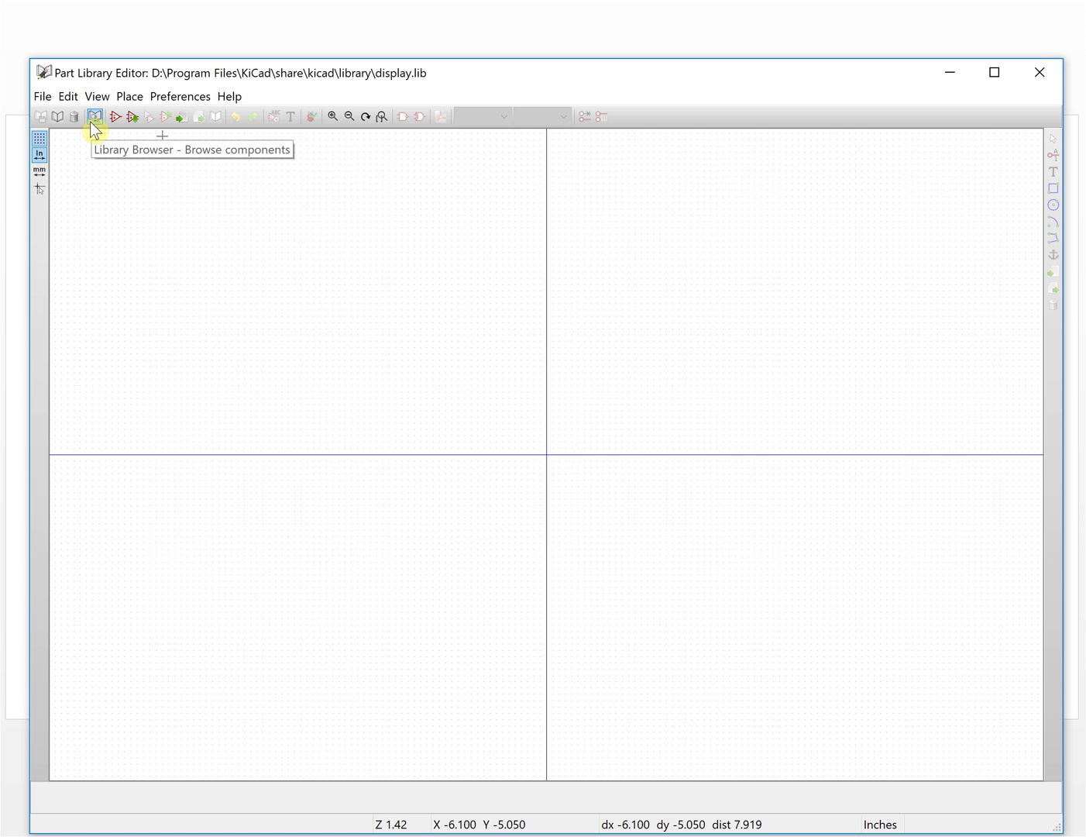
Load the 7SEGMENT_CC component from the display library for editing
click(131, 113)
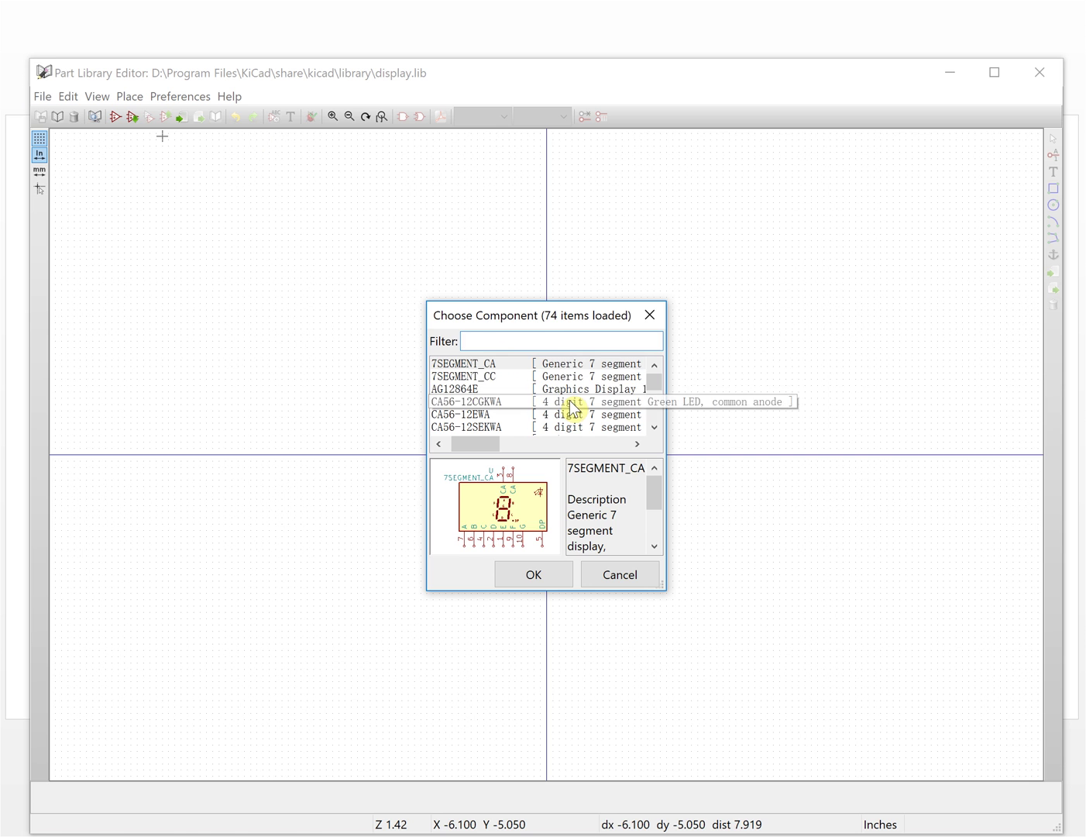
click(505, 377)
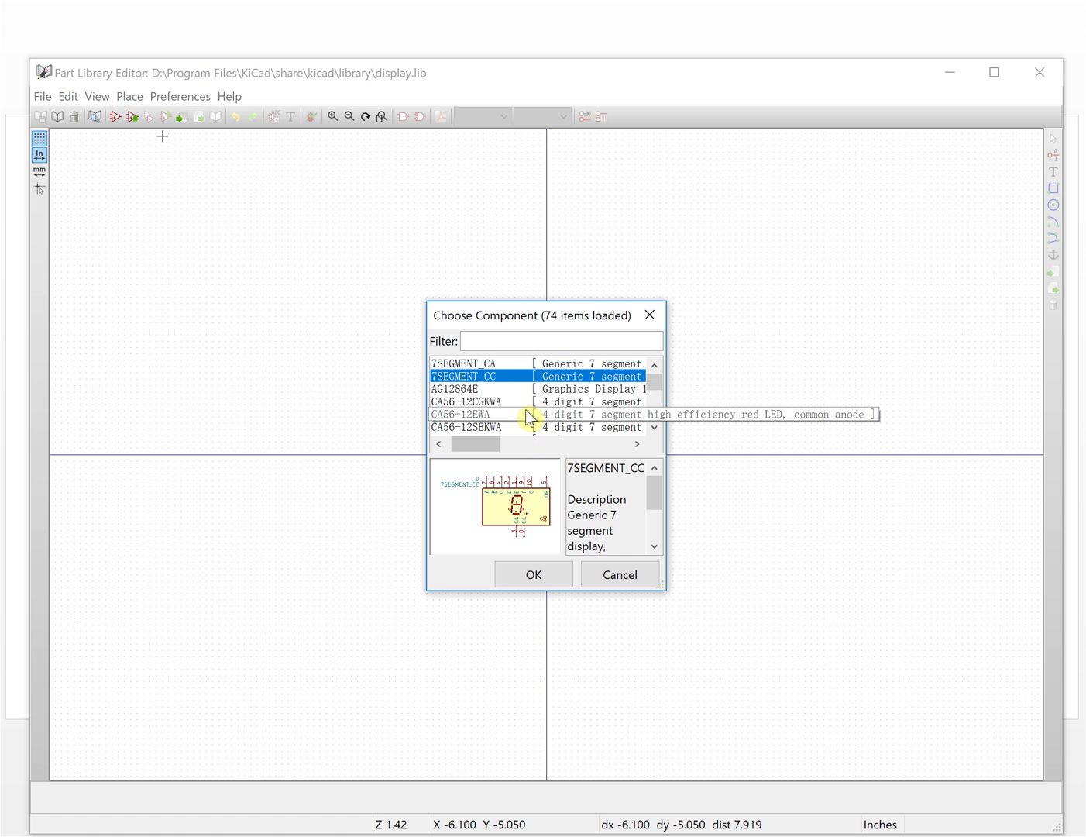
click(534, 574)
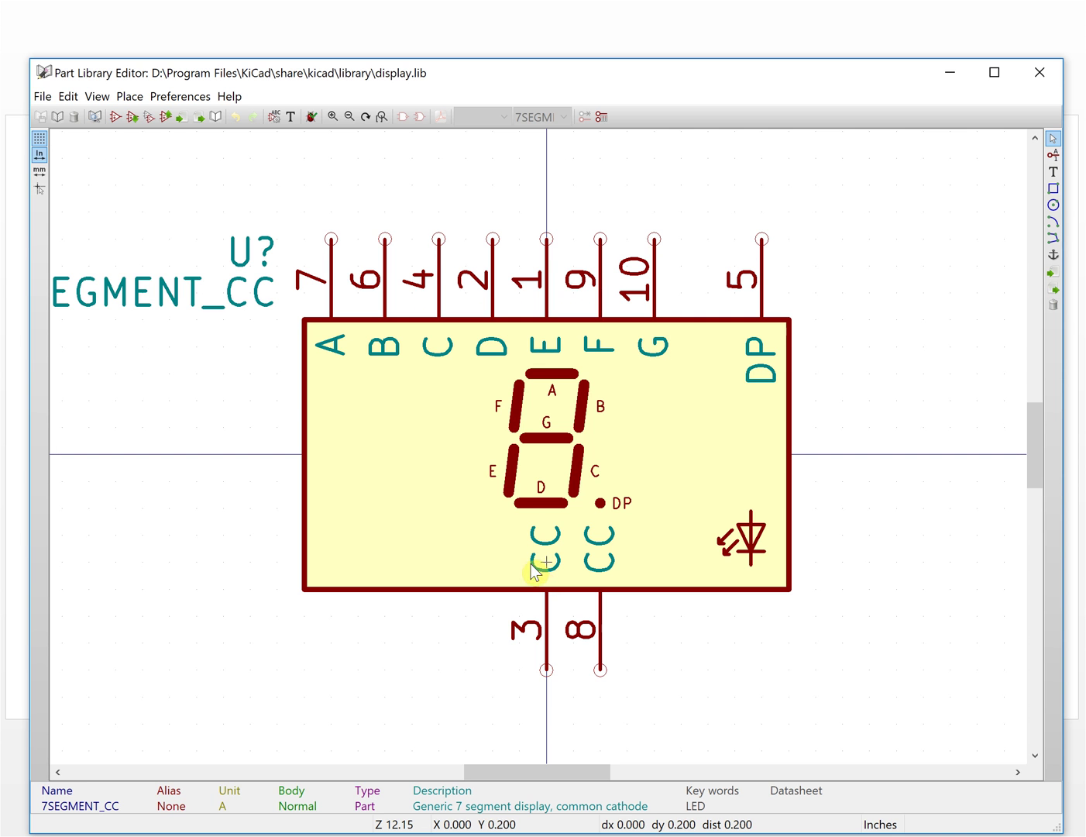
Rename the component to 7SEGMENT_CC_my by editing its value field above the symbol body
click(350, 116)
click(349, 117)
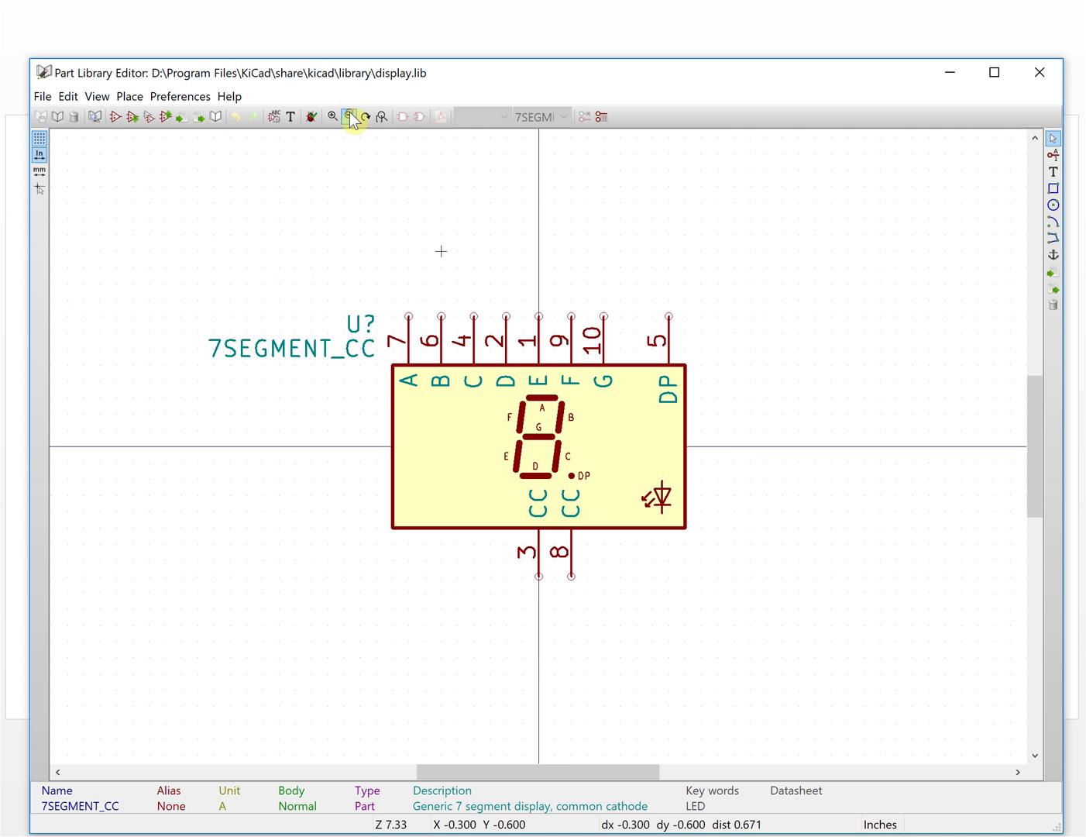
click(340, 357)
right_click(342, 359)
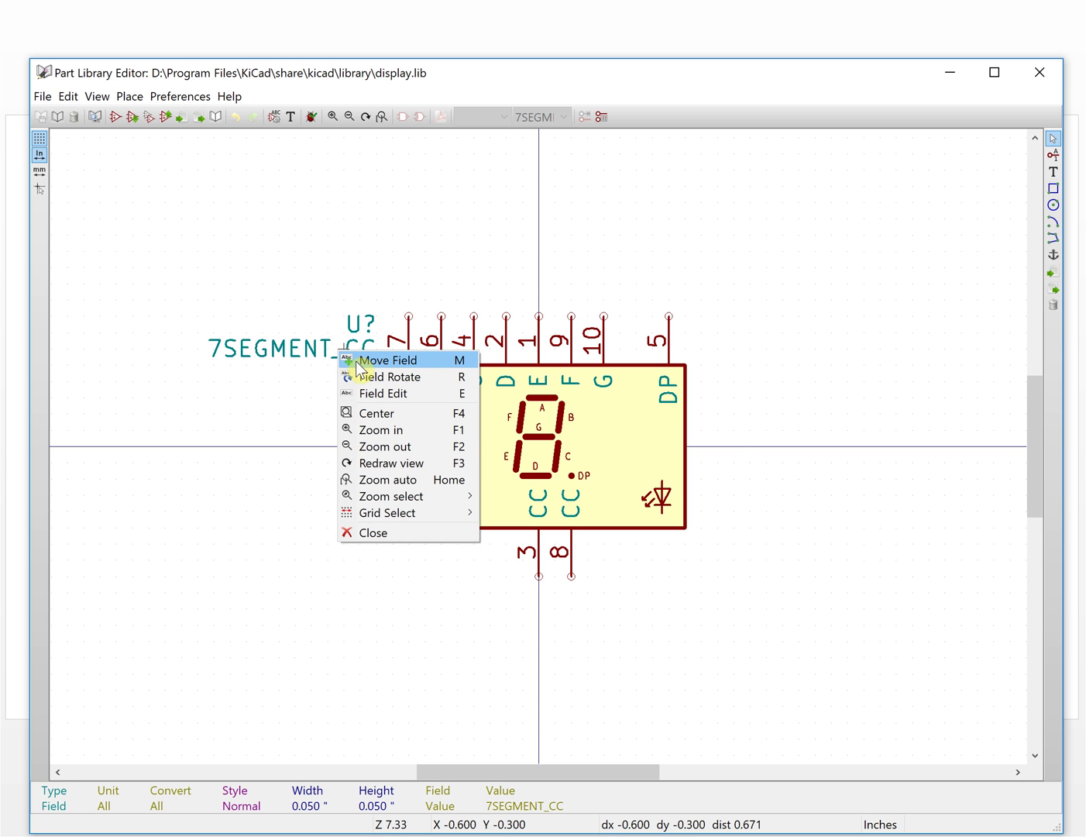
click(373, 392)
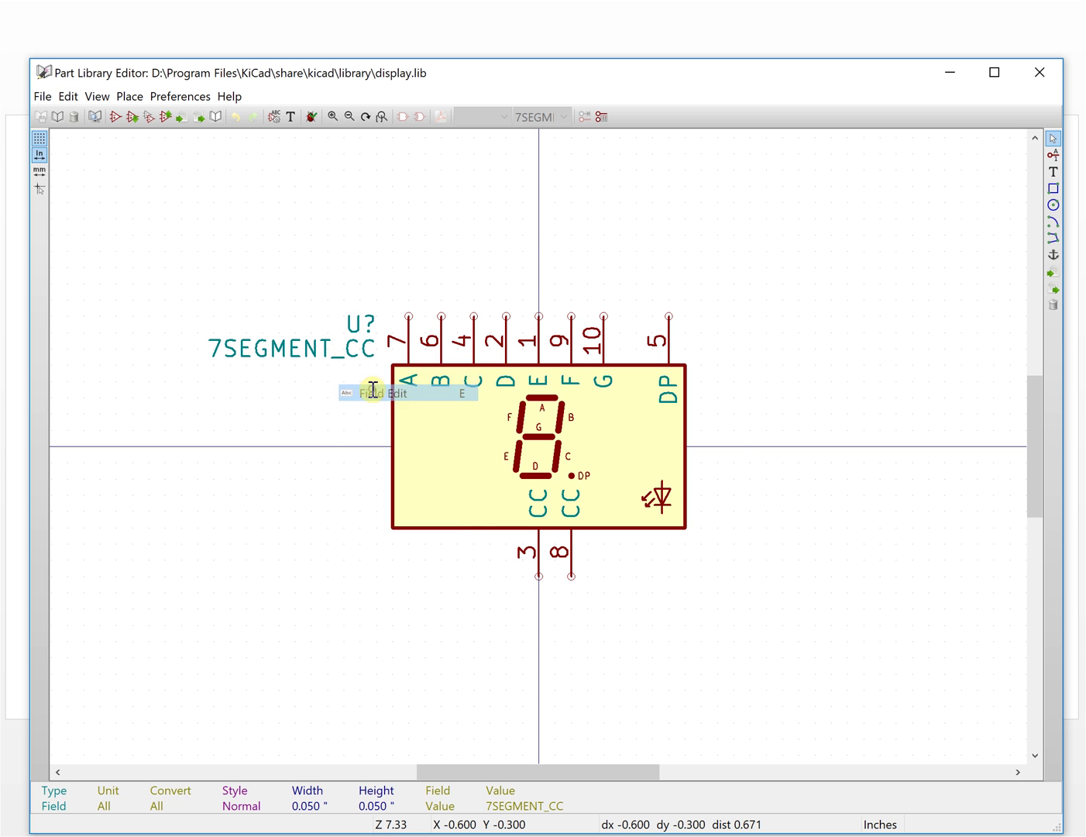
text(_CC_my)
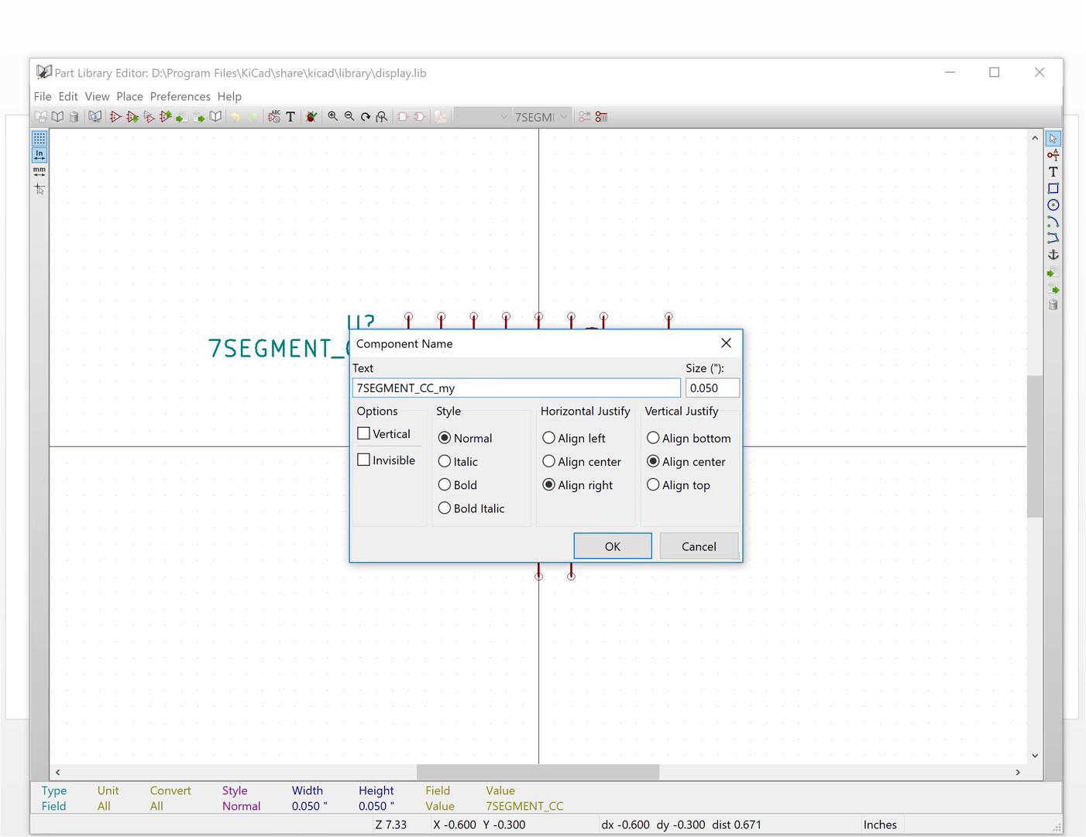
click(604, 549)
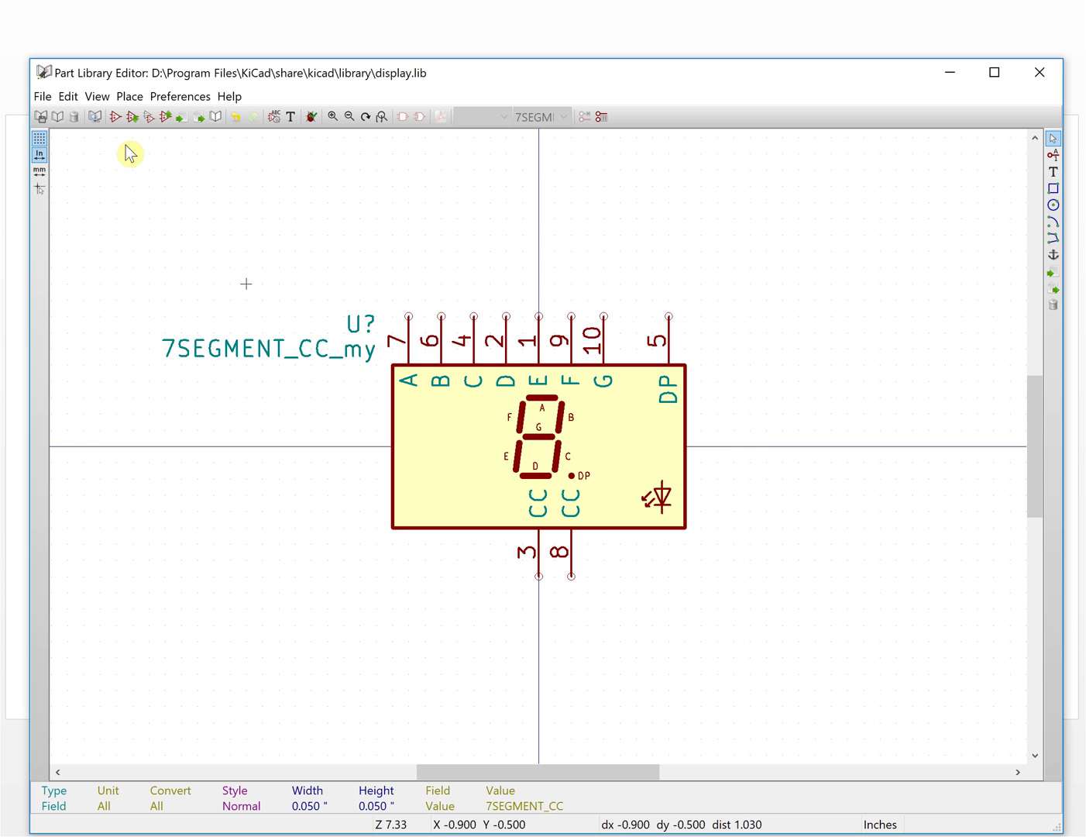
Save the renamed component to a new library file my_lib.lib in D:\KiCad_lib
click(215, 116)
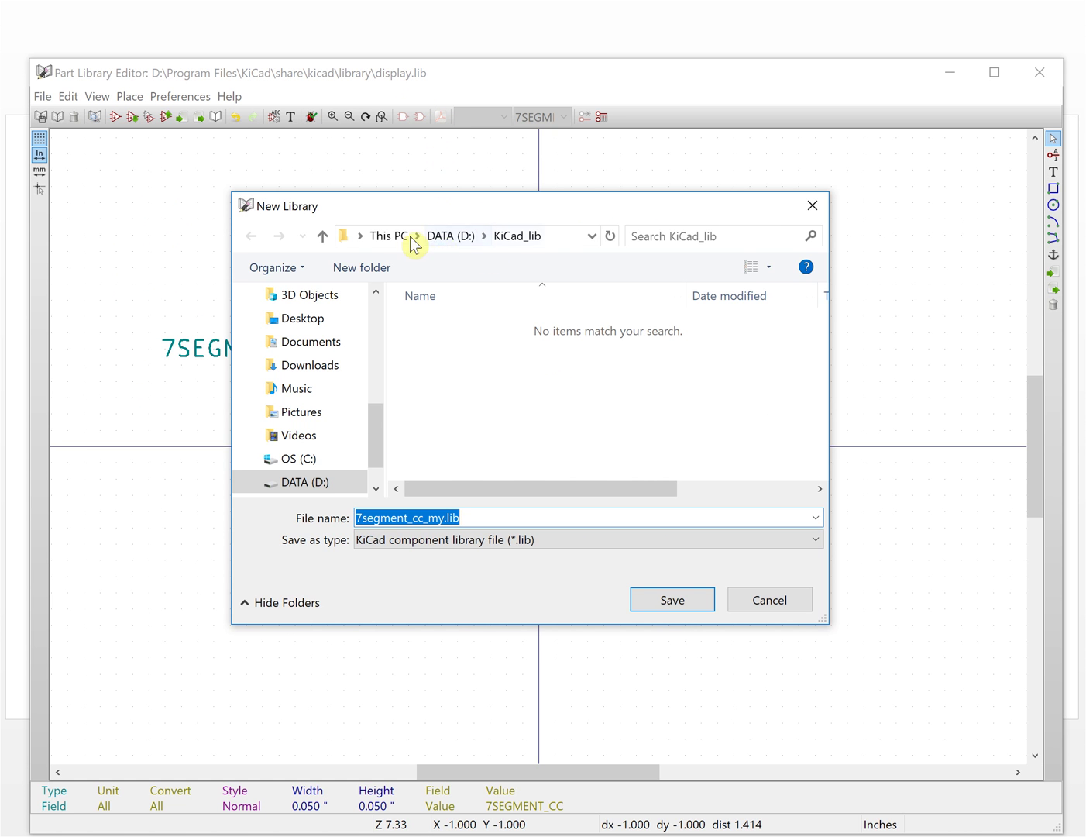
click(554, 237)
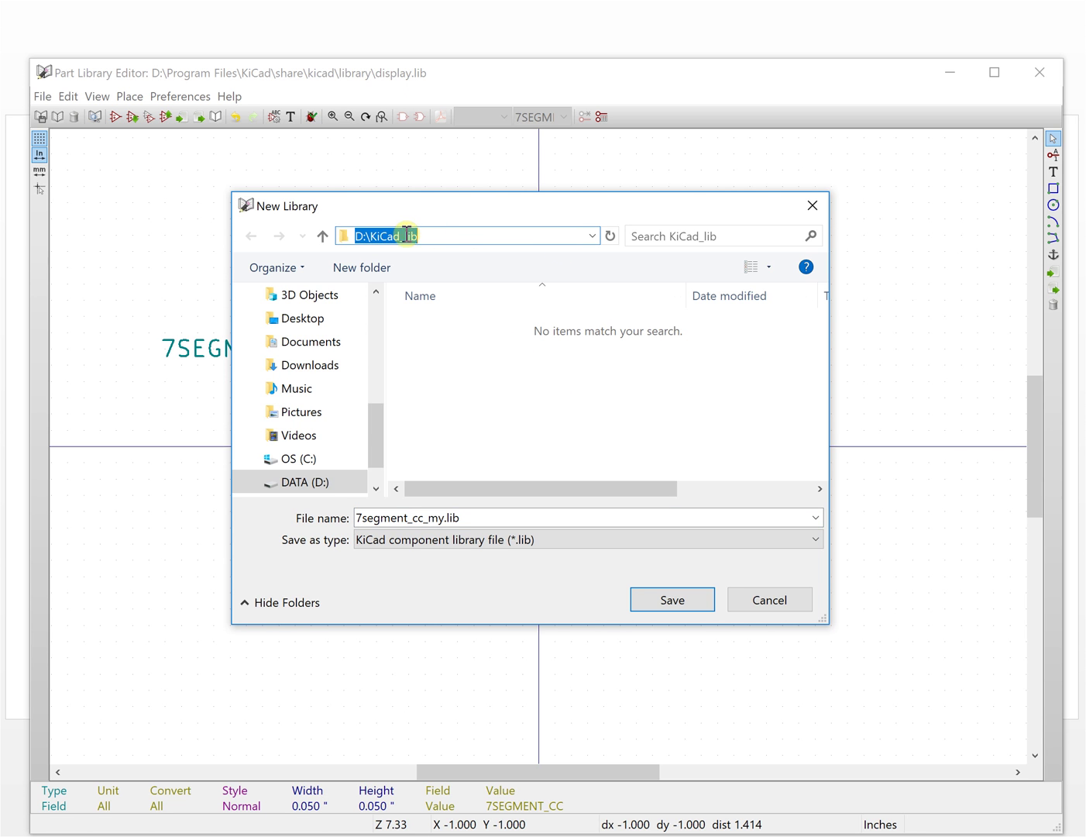
double_click(447, 525)
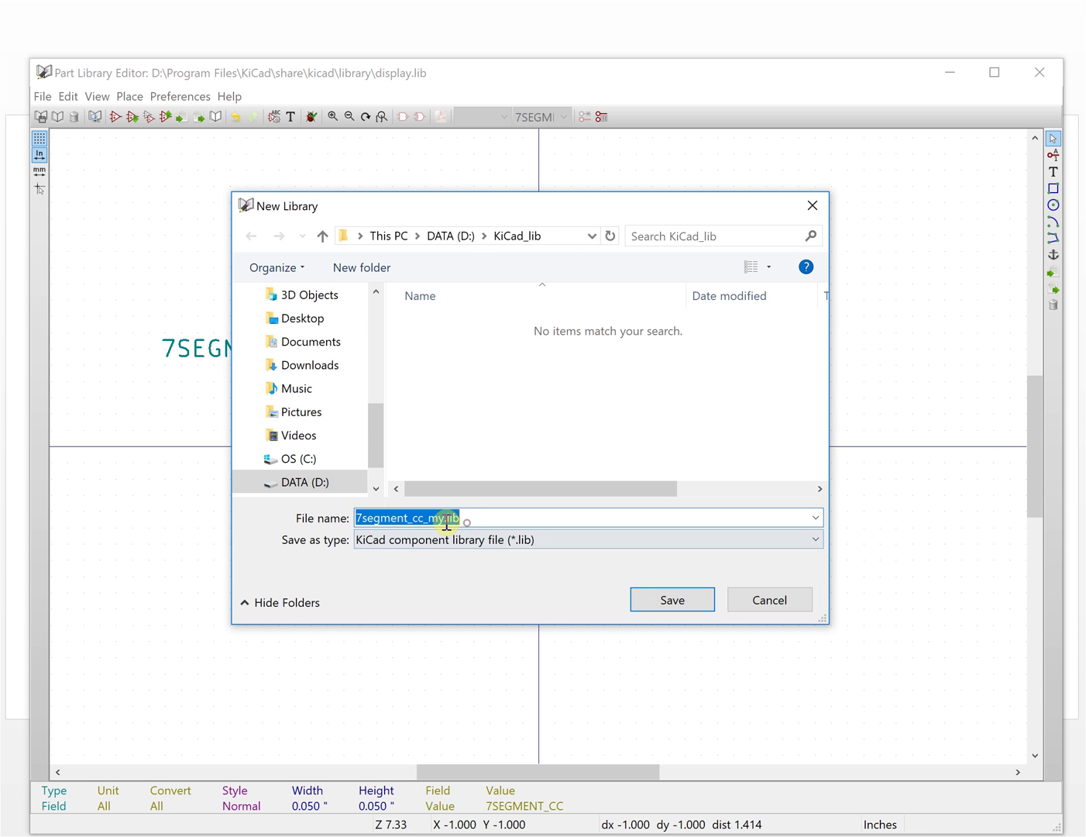
drag(445, 525, 359, 518)
text(M)
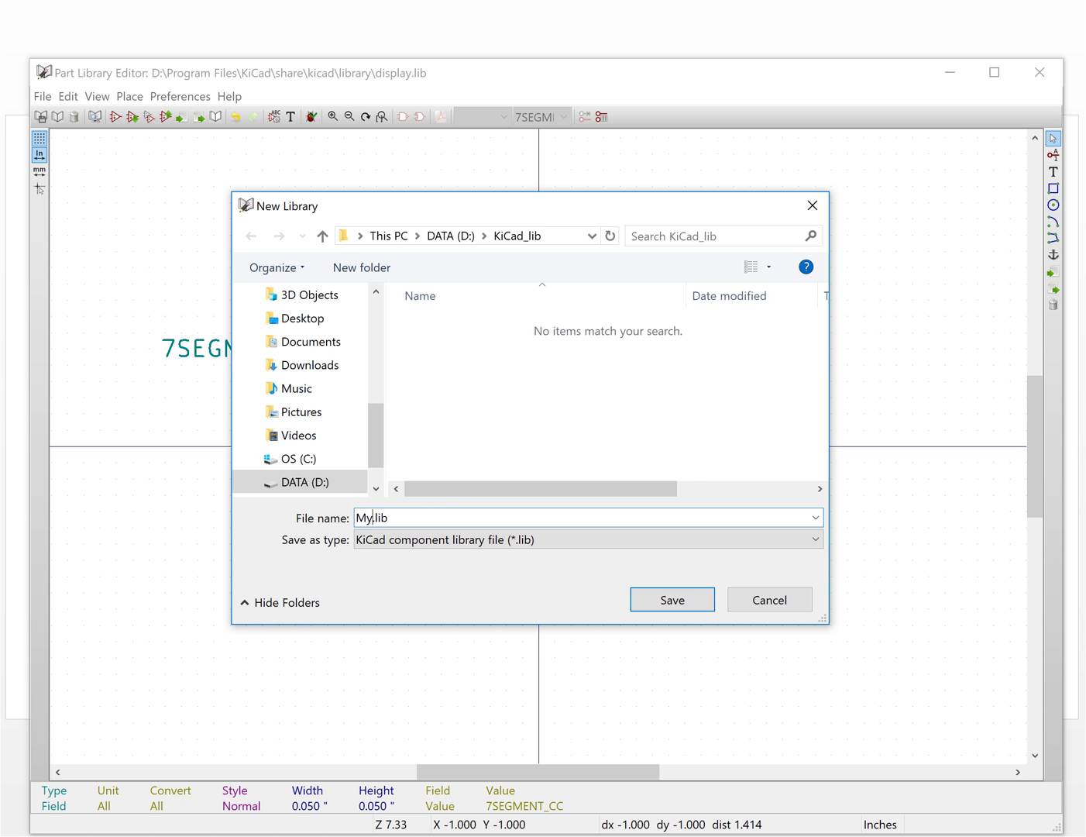
key(BackSpace)
text(my_lib)
click(678, 603)
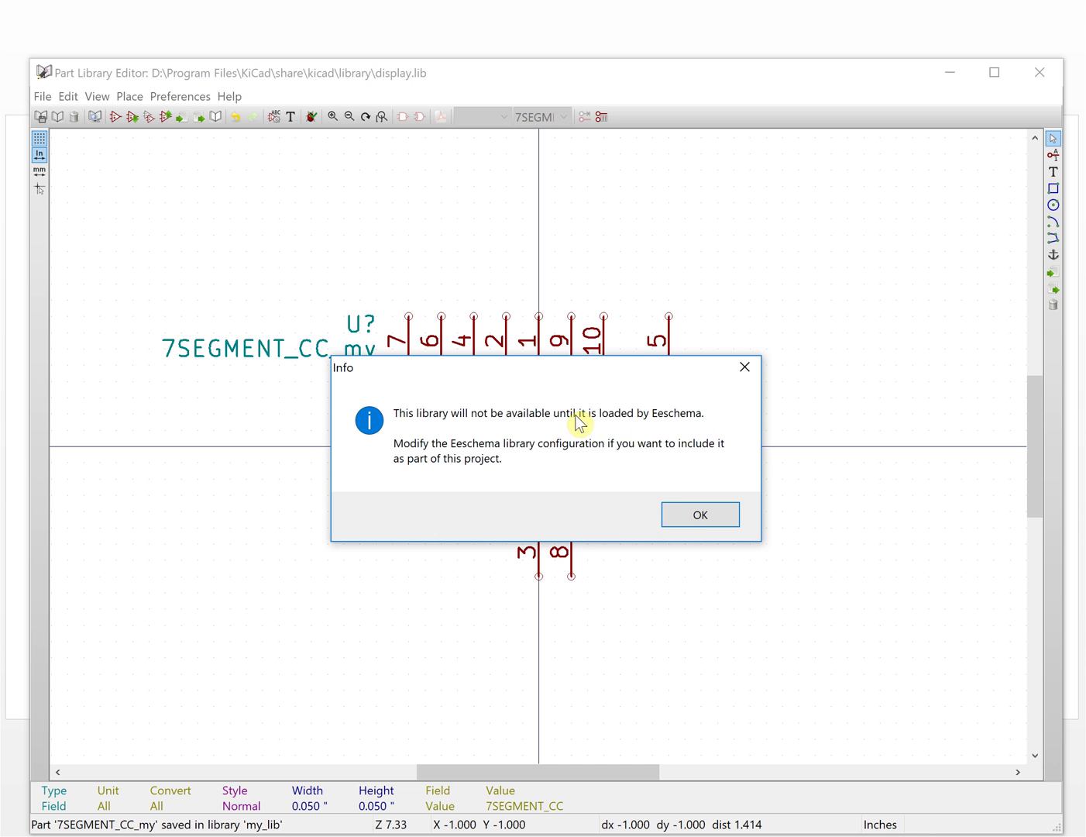
click(700, 516)
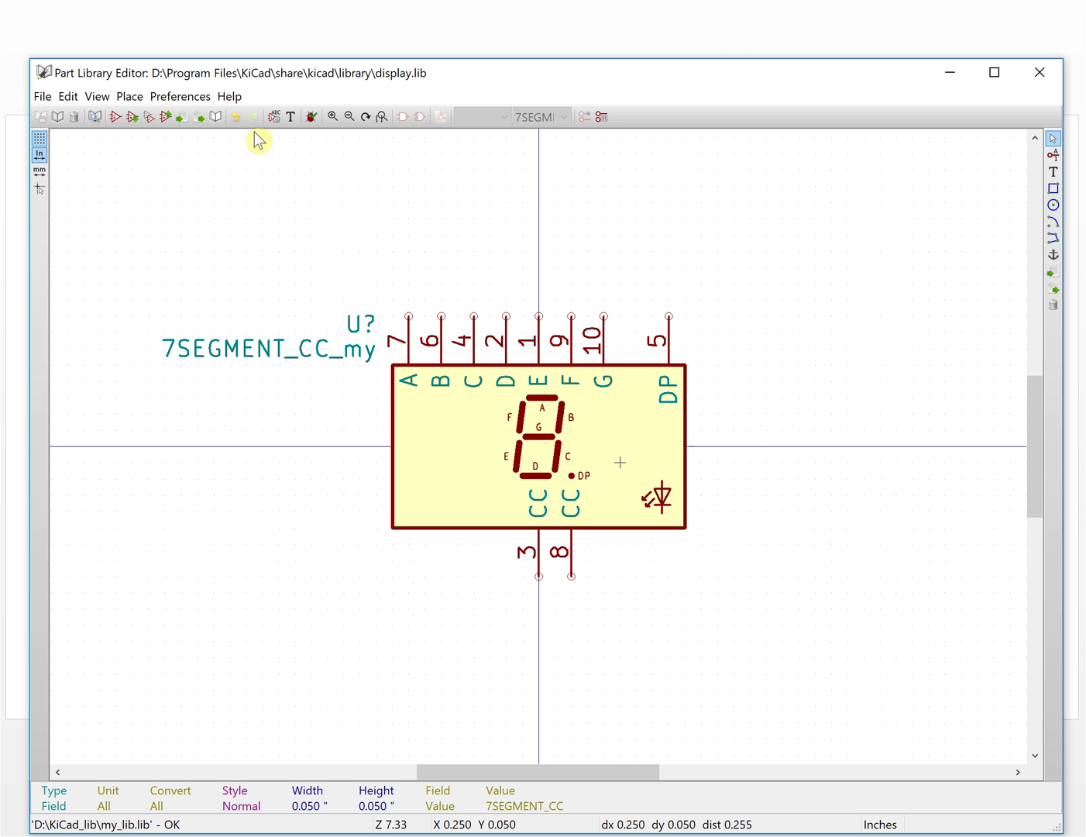
Add my_lib.lib from D:\KiCad_lib to the project's component library files and apply the configuration
click(167, 98)
click(93, 114)
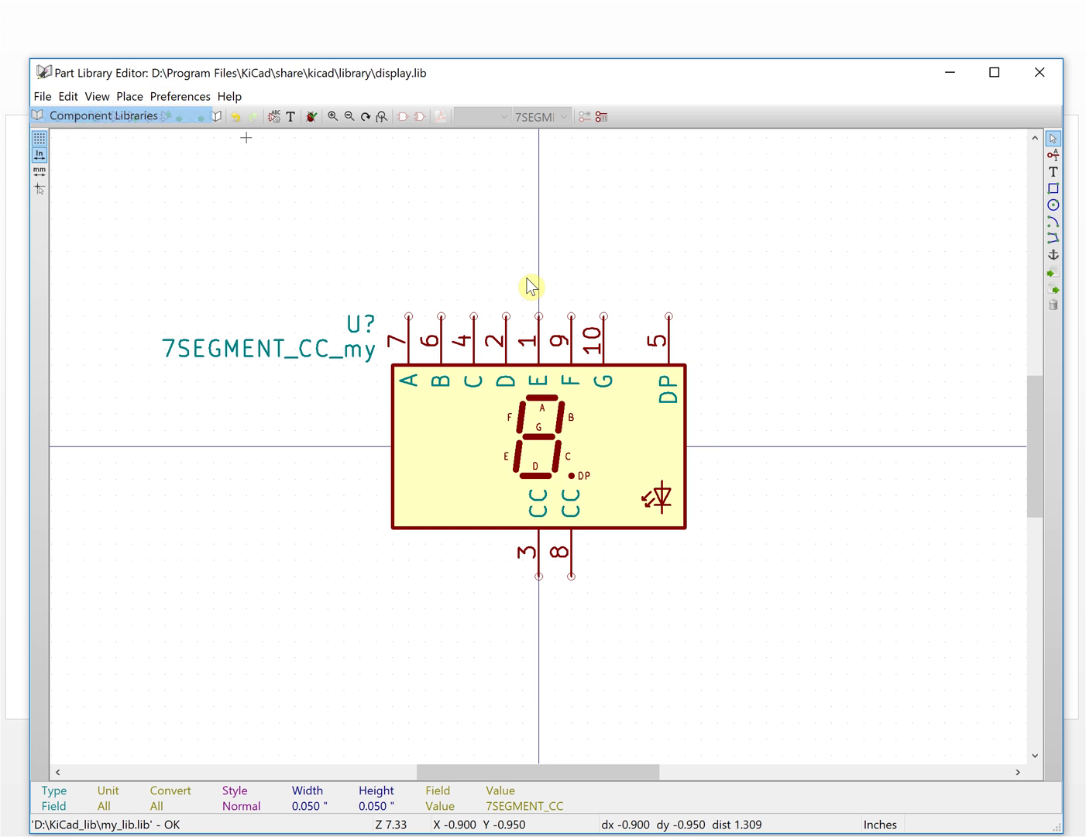
click(665, 271)
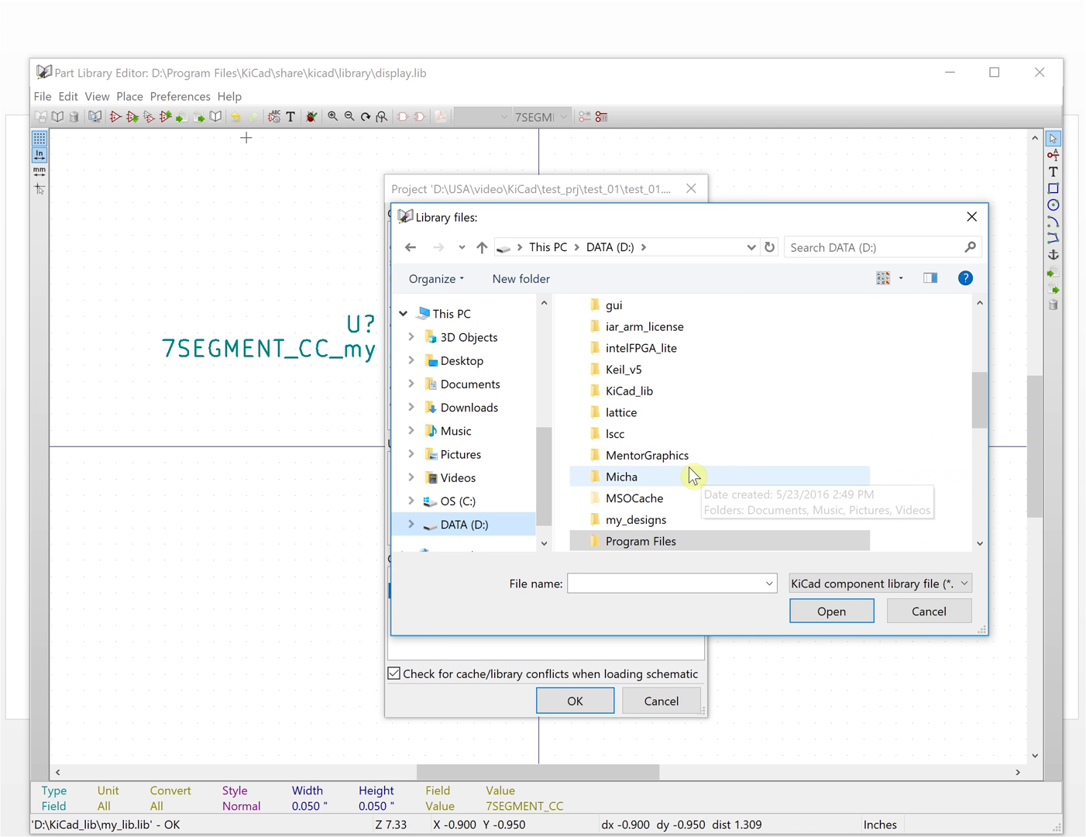
scroll(689, 467, up, 2)
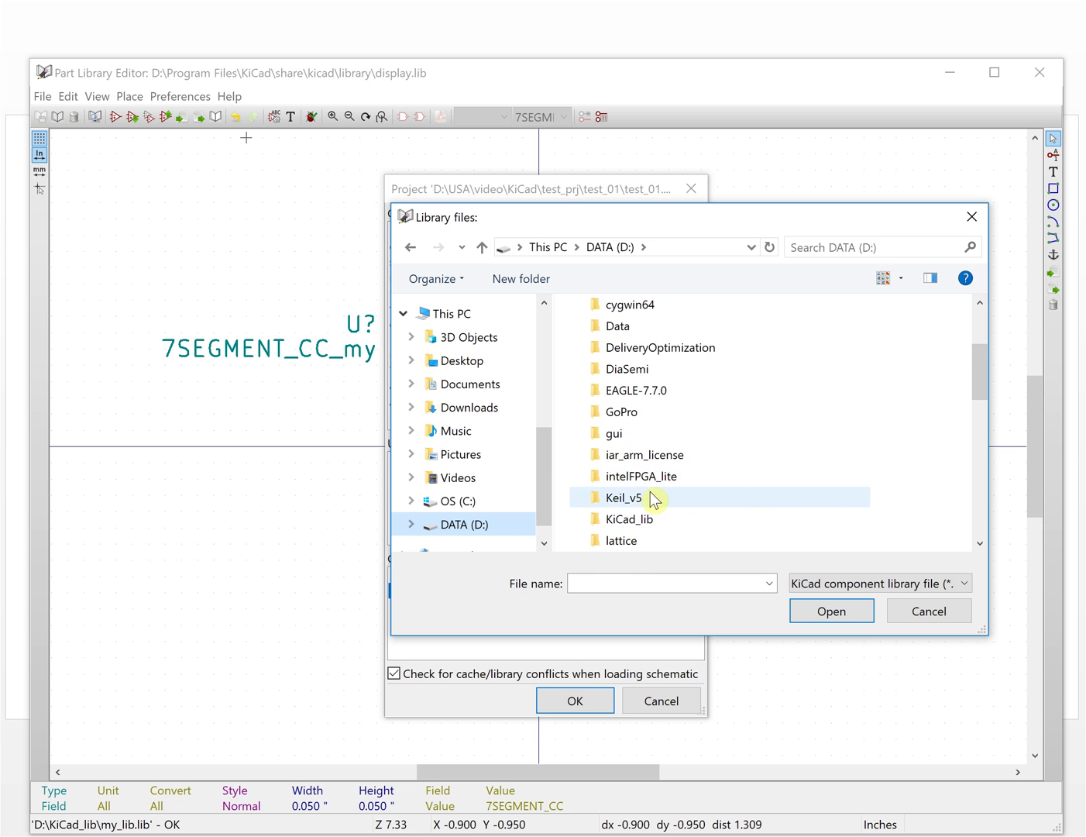
double_click(651, 520)
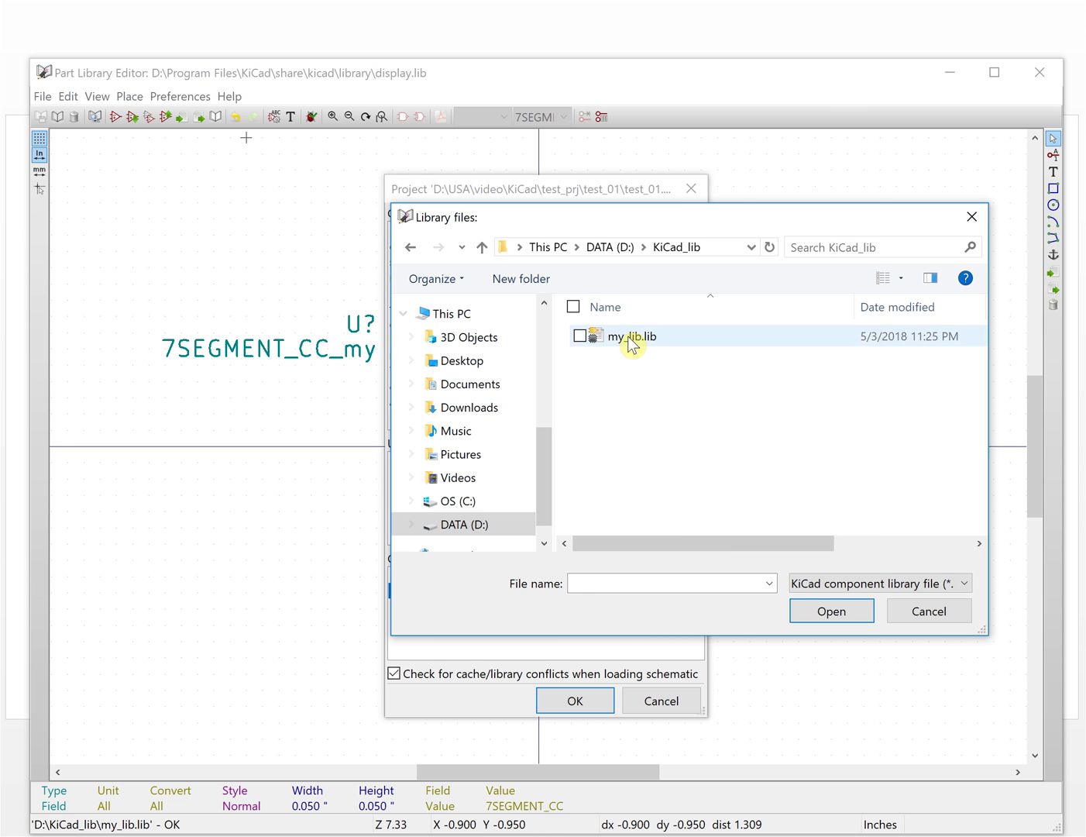
double_click(631, 338)
click(597, 288)
shift+click(598, 388)
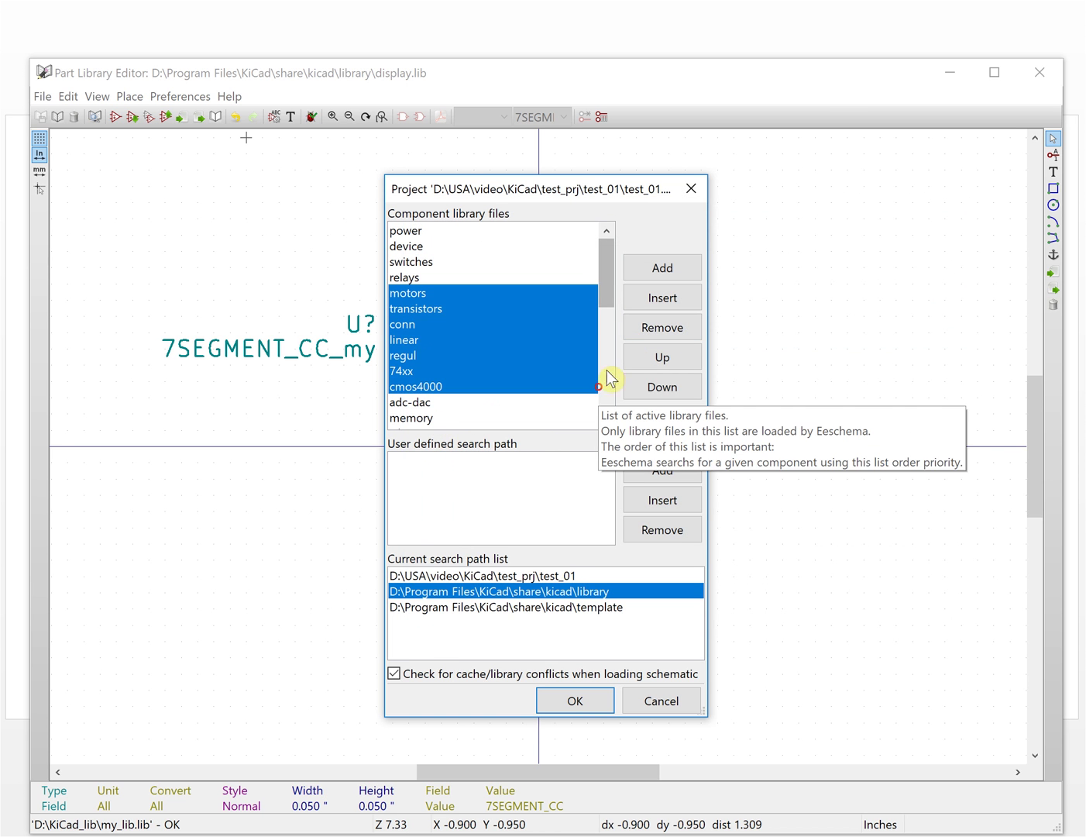
drag(610, 285, 606, 431)
click(480, 418)
click(594, 701)
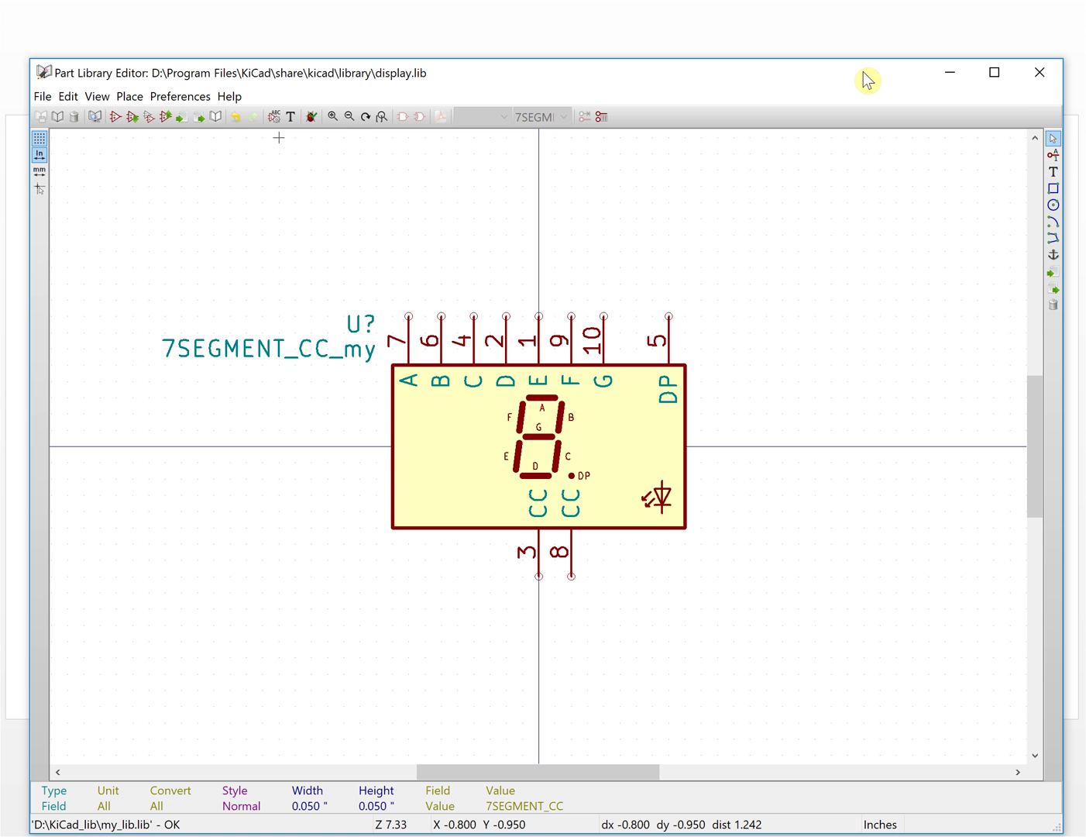
Close the Part Library Editor and open the test_01.sch schematic
click(1040, 72)
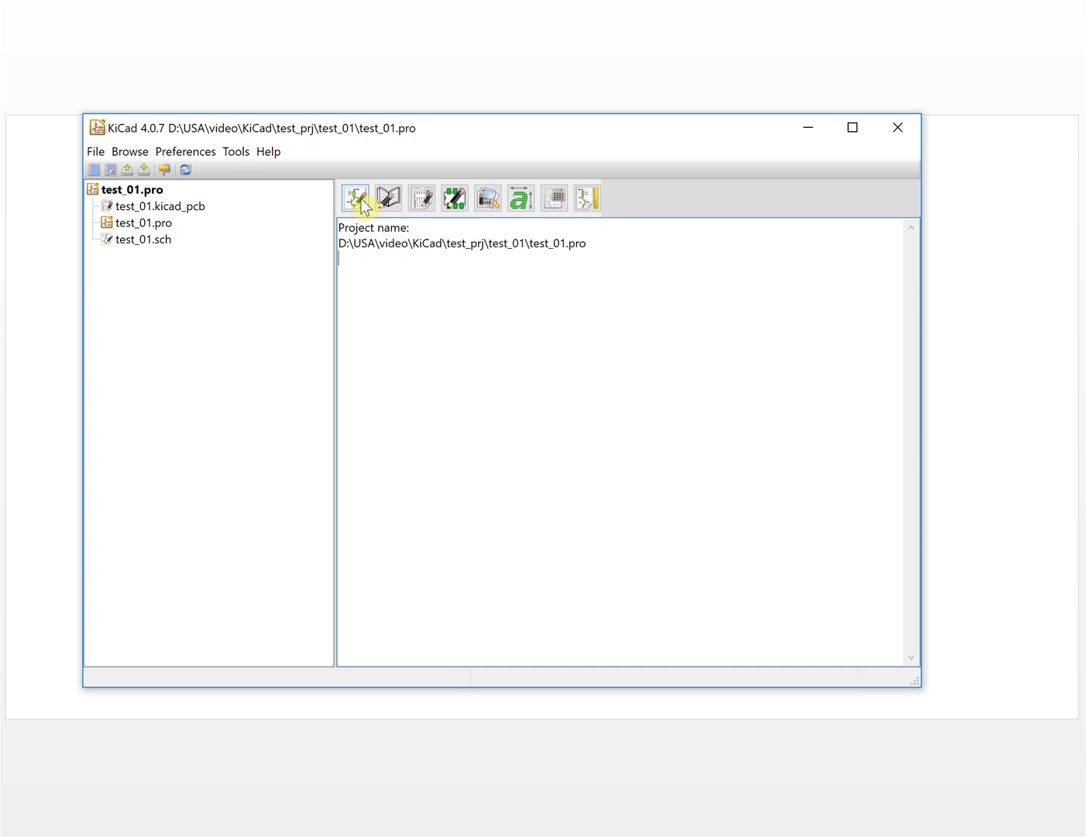
click(137, 239)
double_click(138, 240)
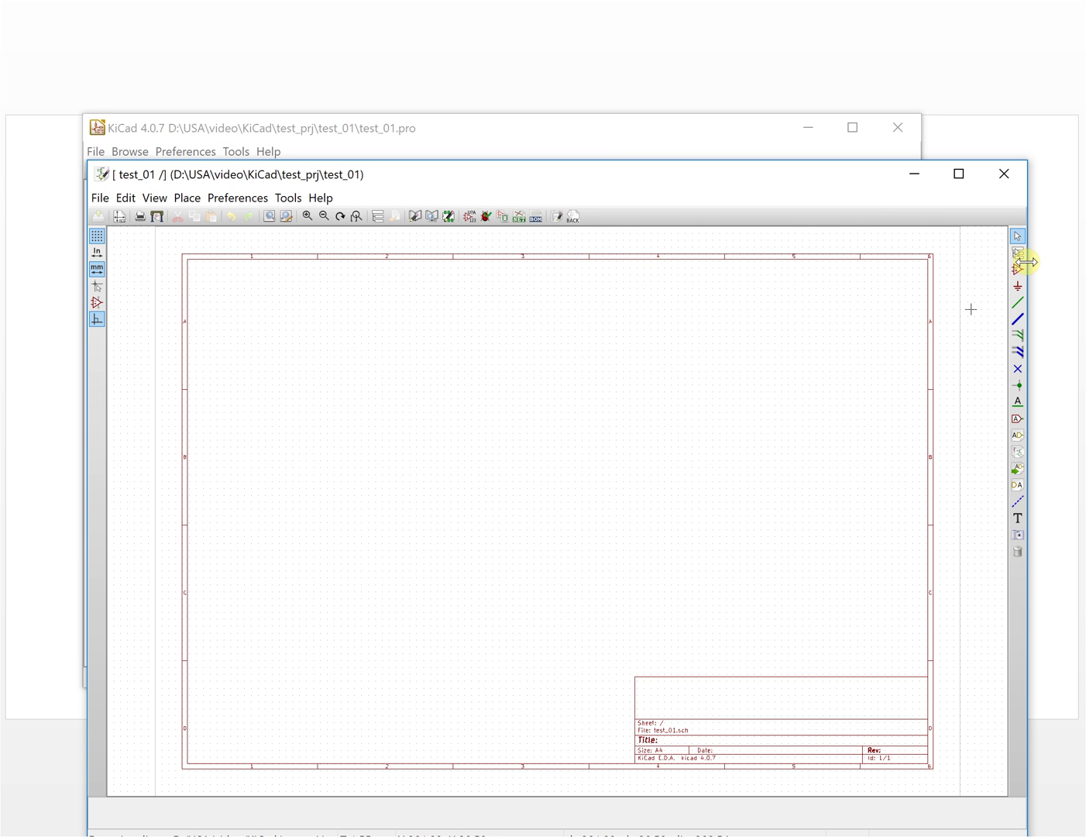
Expand my_lib in the schematic's component chooser to check its contents, and close the chooser without placing a component
click(1018, 269)
click(563, 358)
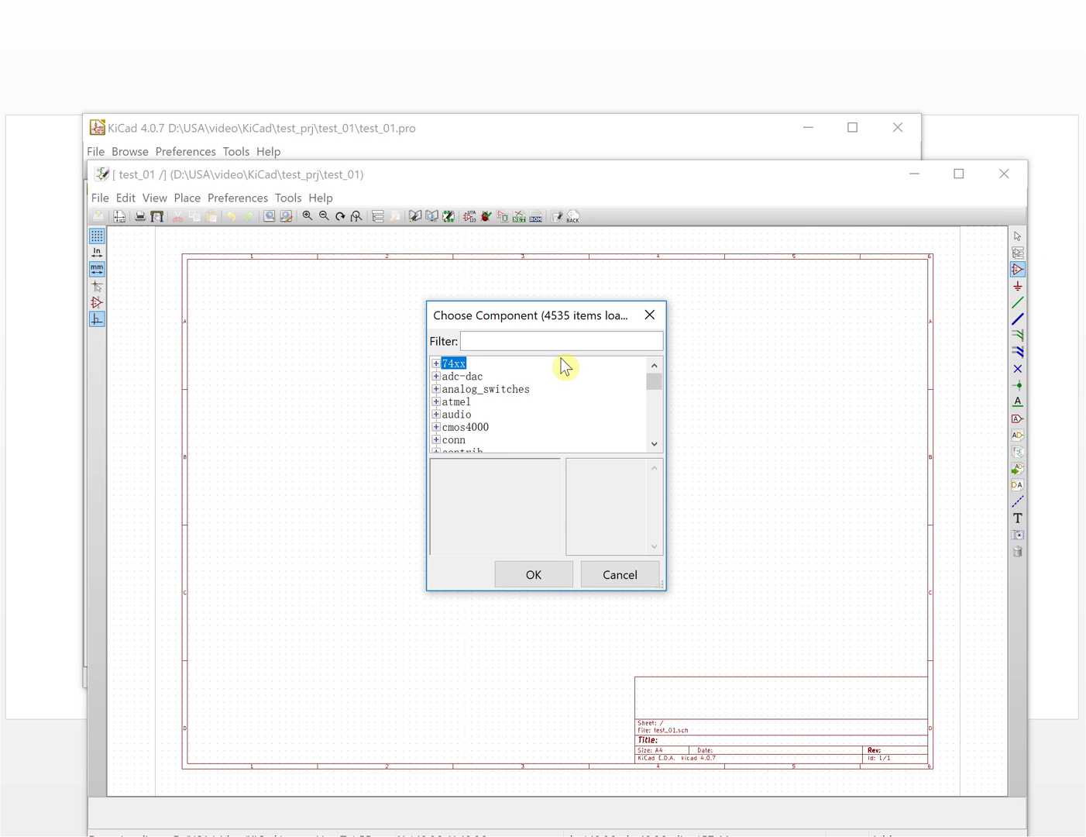
scroll(605, 403, down, 2)
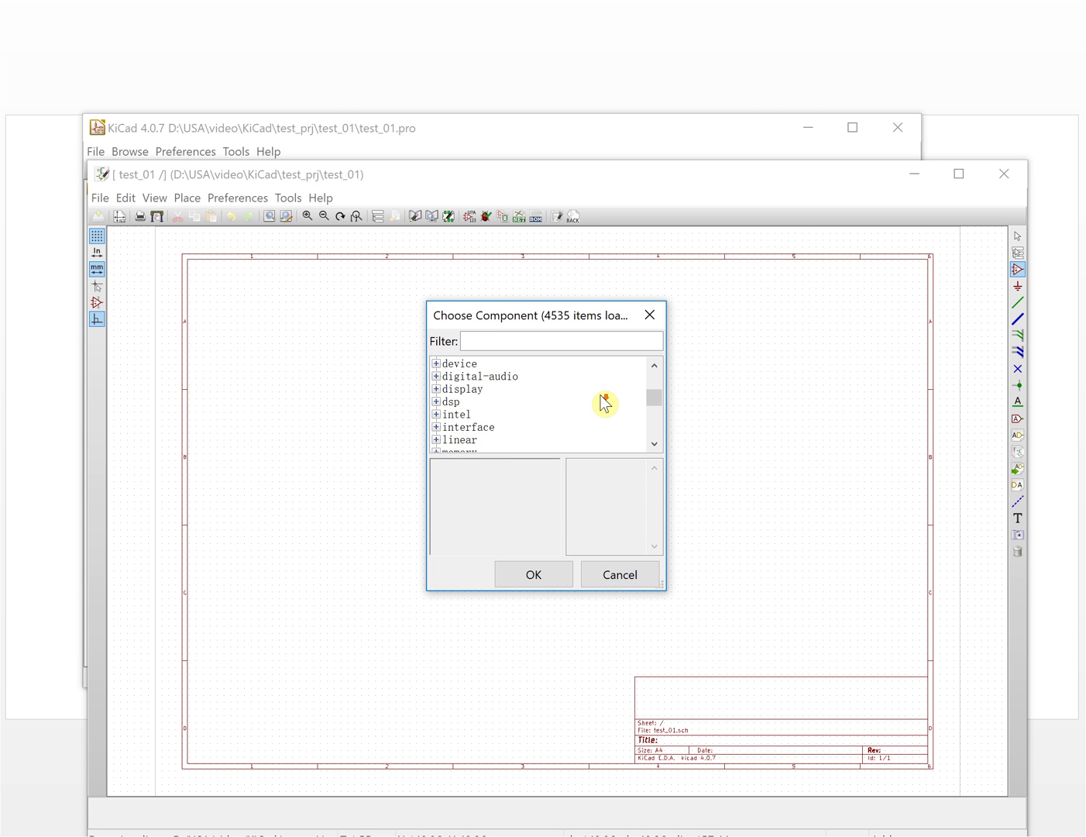
scroll(604, 403, down, 2)
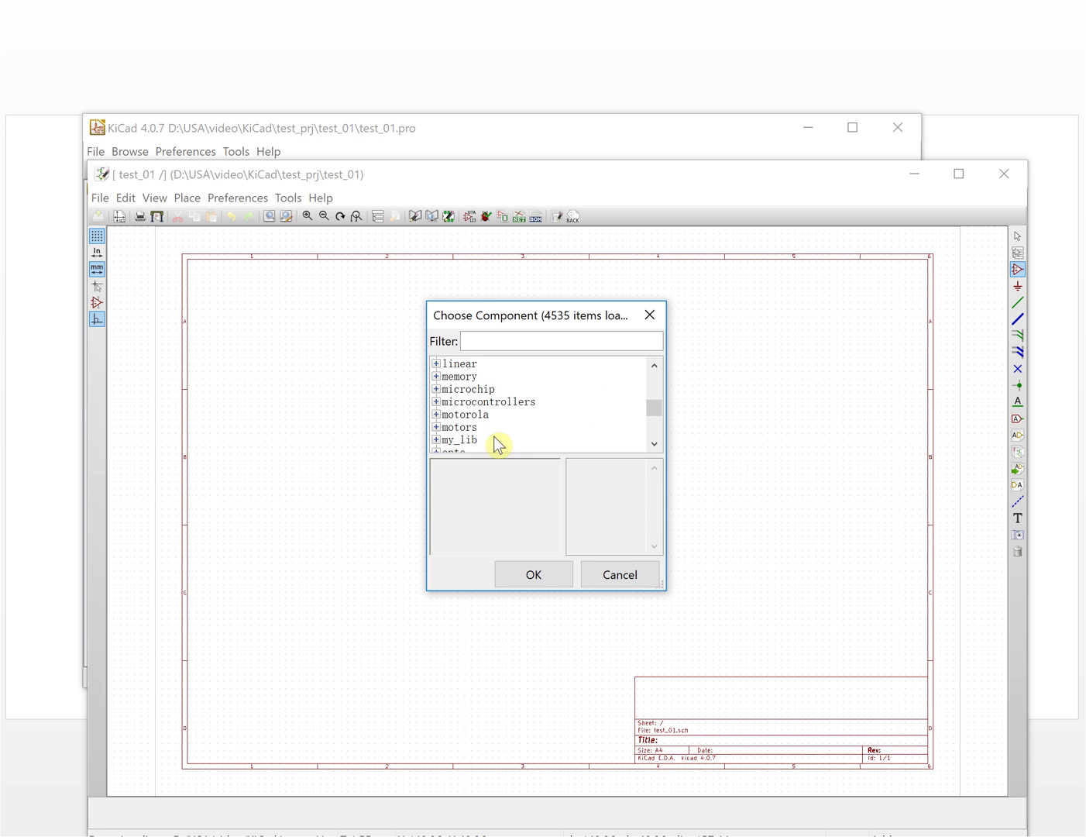
click(465, 439)
scroll(550, 427, down, 2)
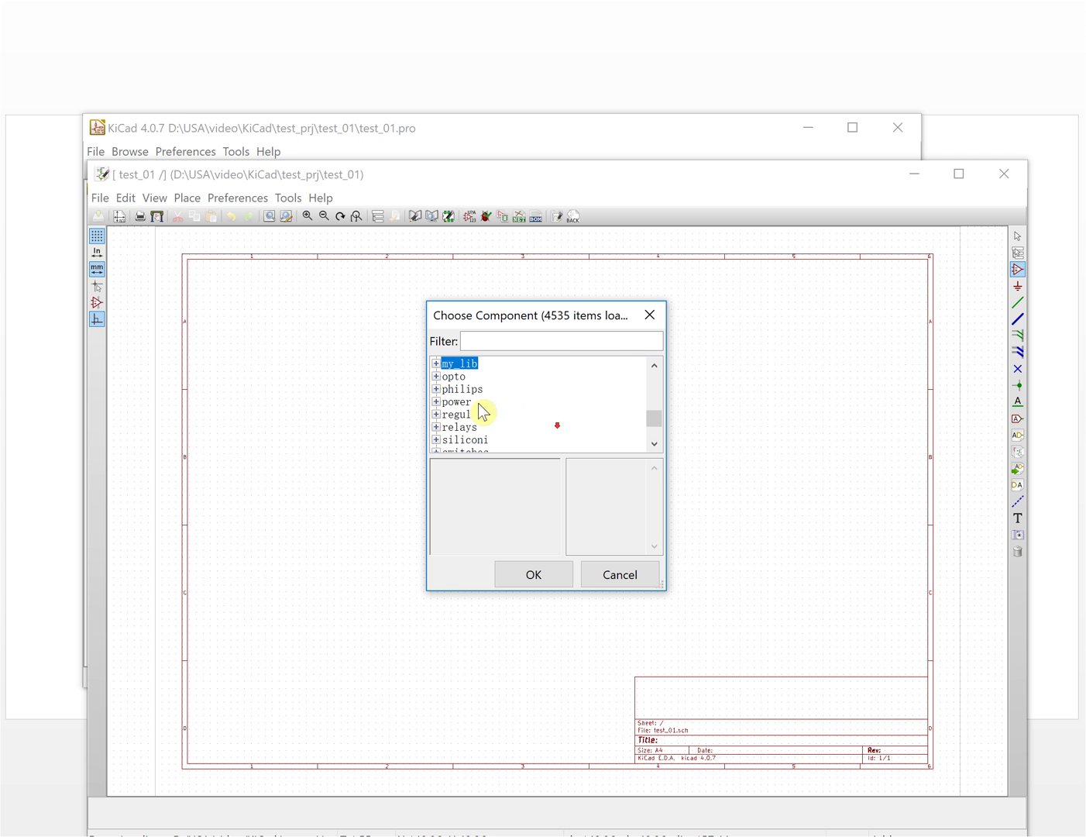
double_click(444, 362)
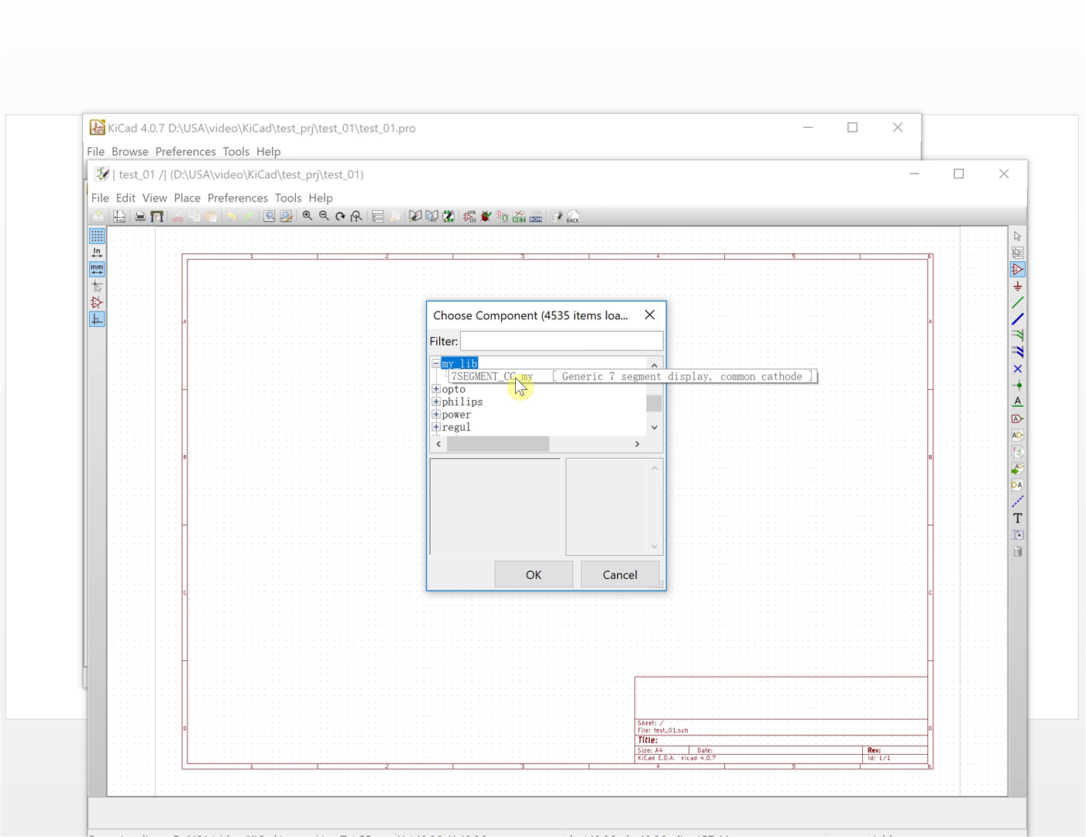
click(537, 124)
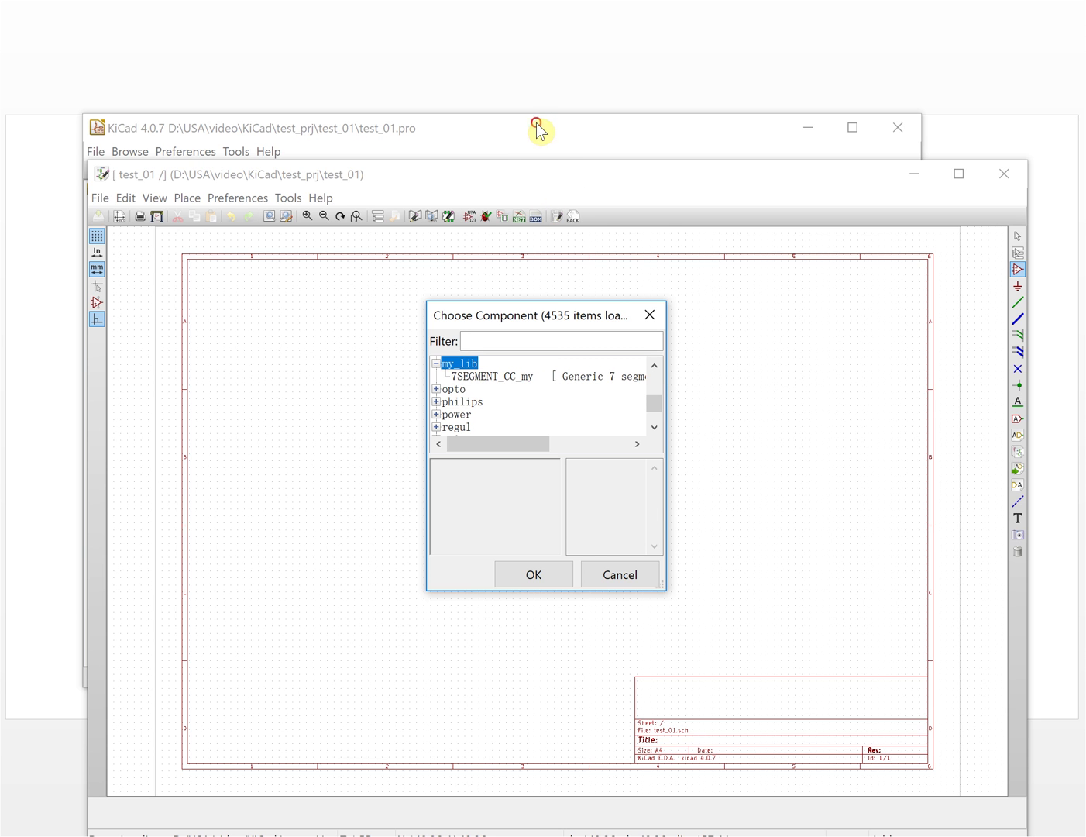
click(649, 315)
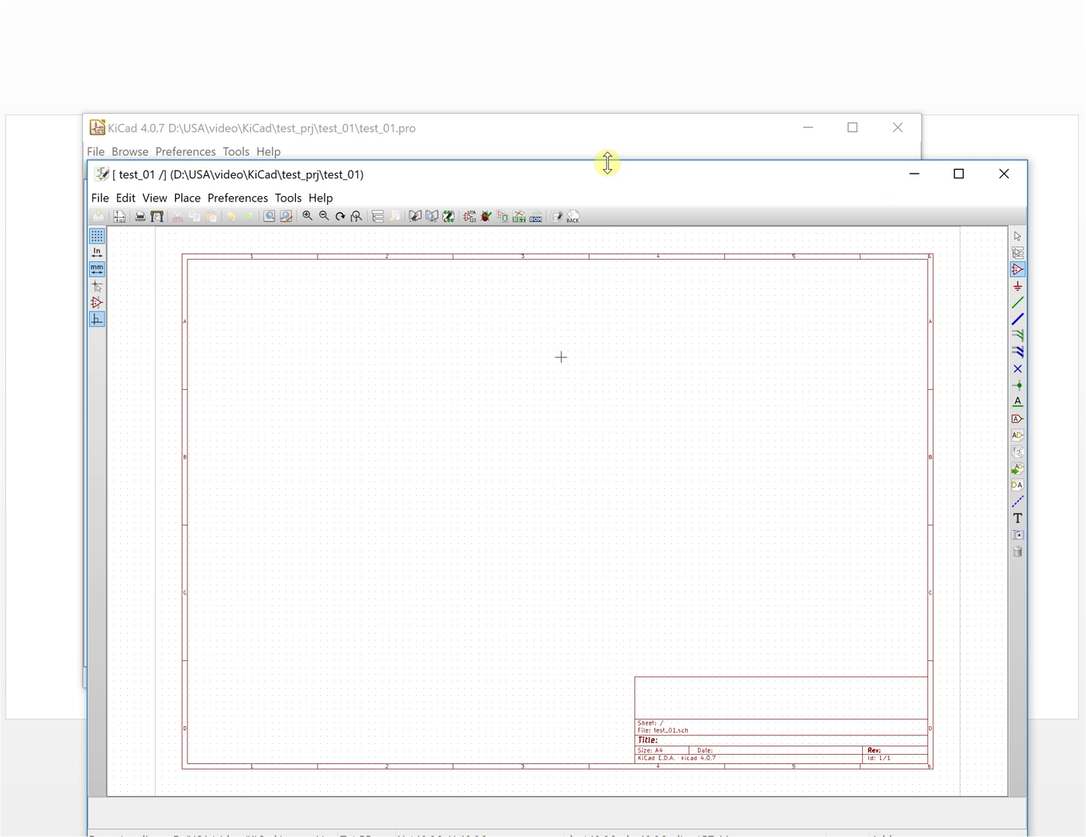
Reopen the Part Library Editor from the KiCad project manager and select my_lib as the working library
click(628, 145)
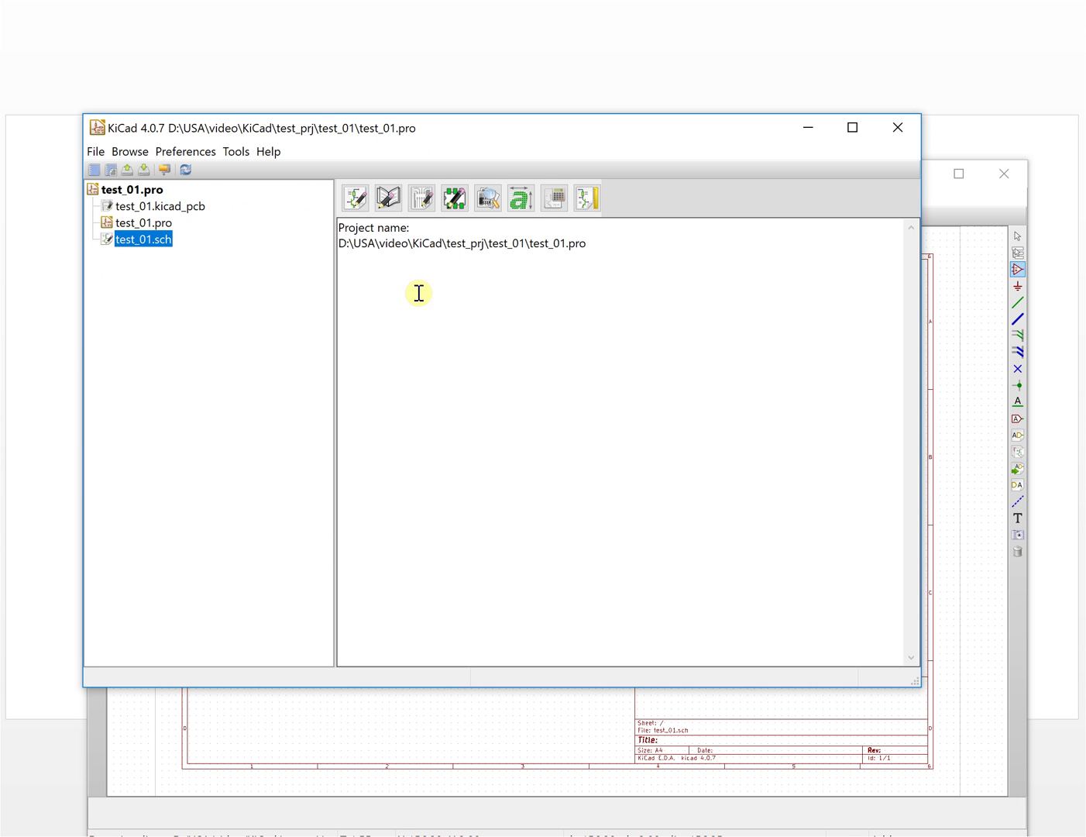
click(395, 200)
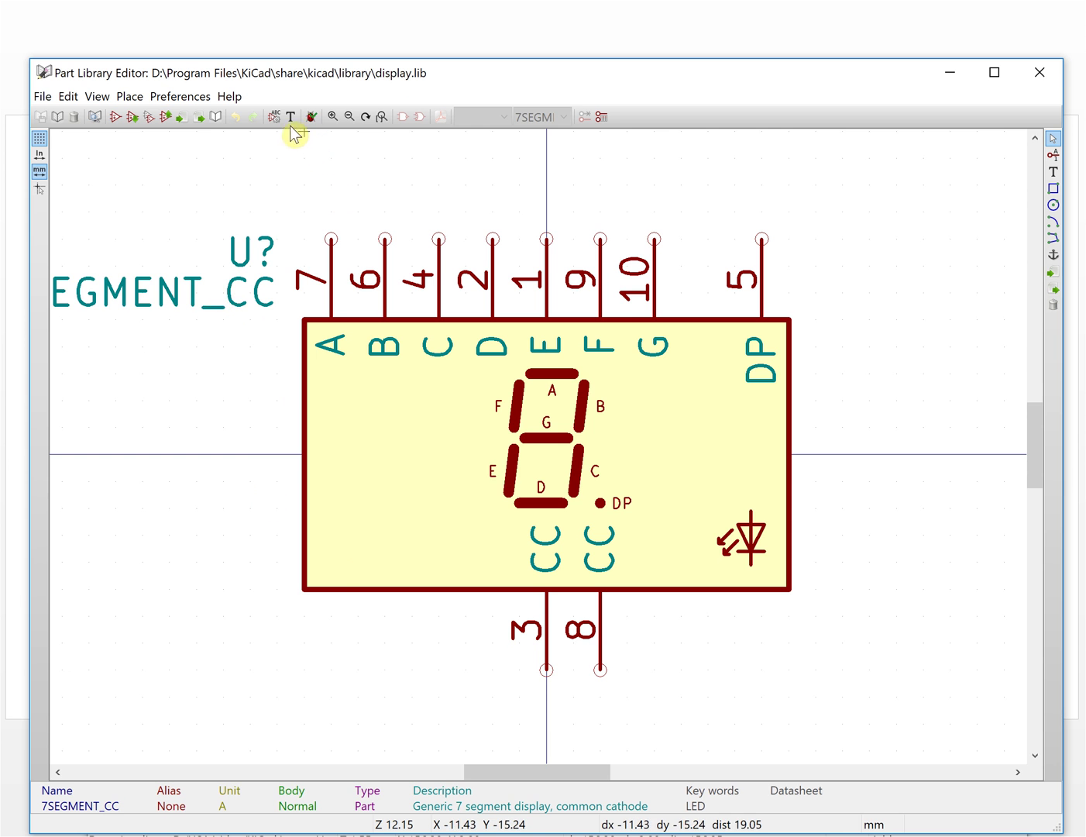
click(354, 116)
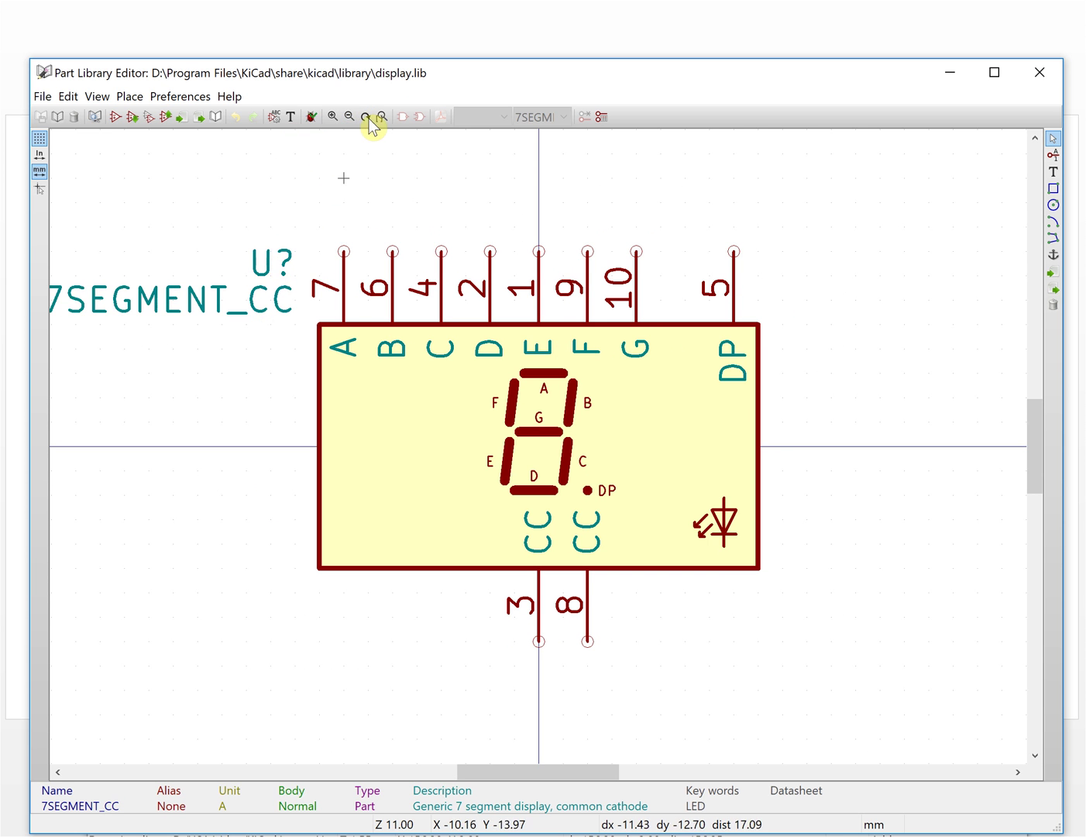
scroll(225, 293, down, 1)
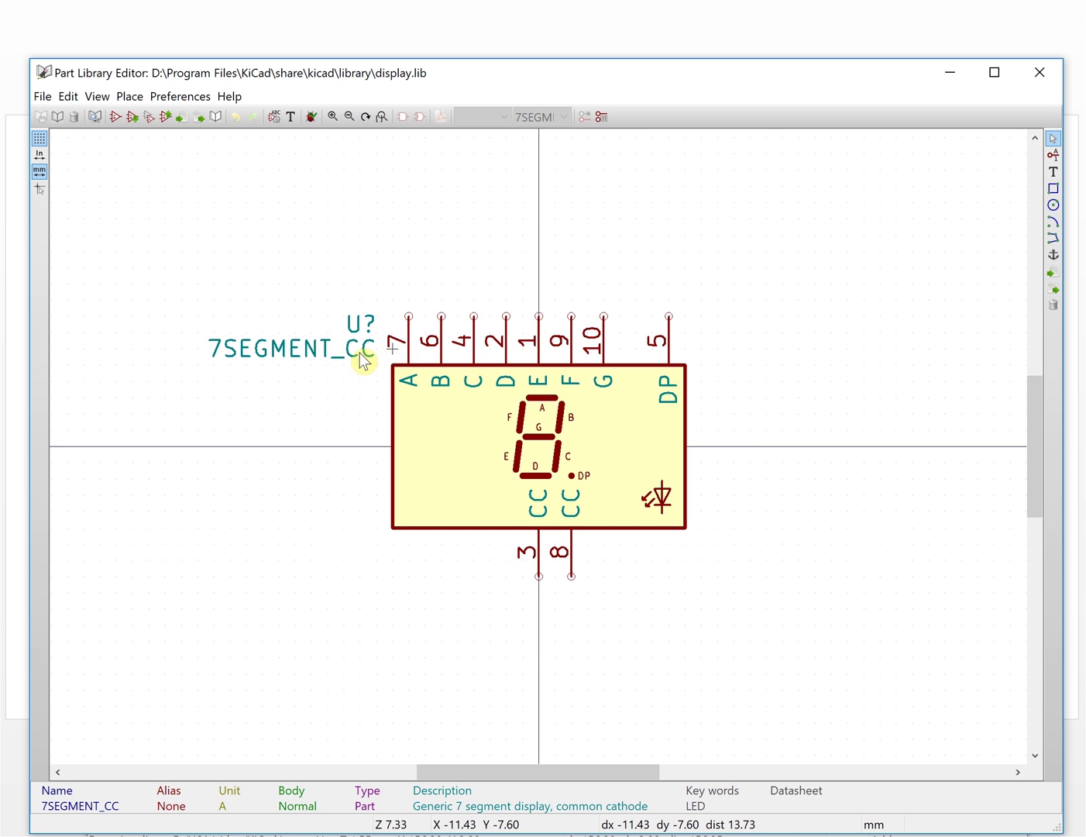
click(62, 120)
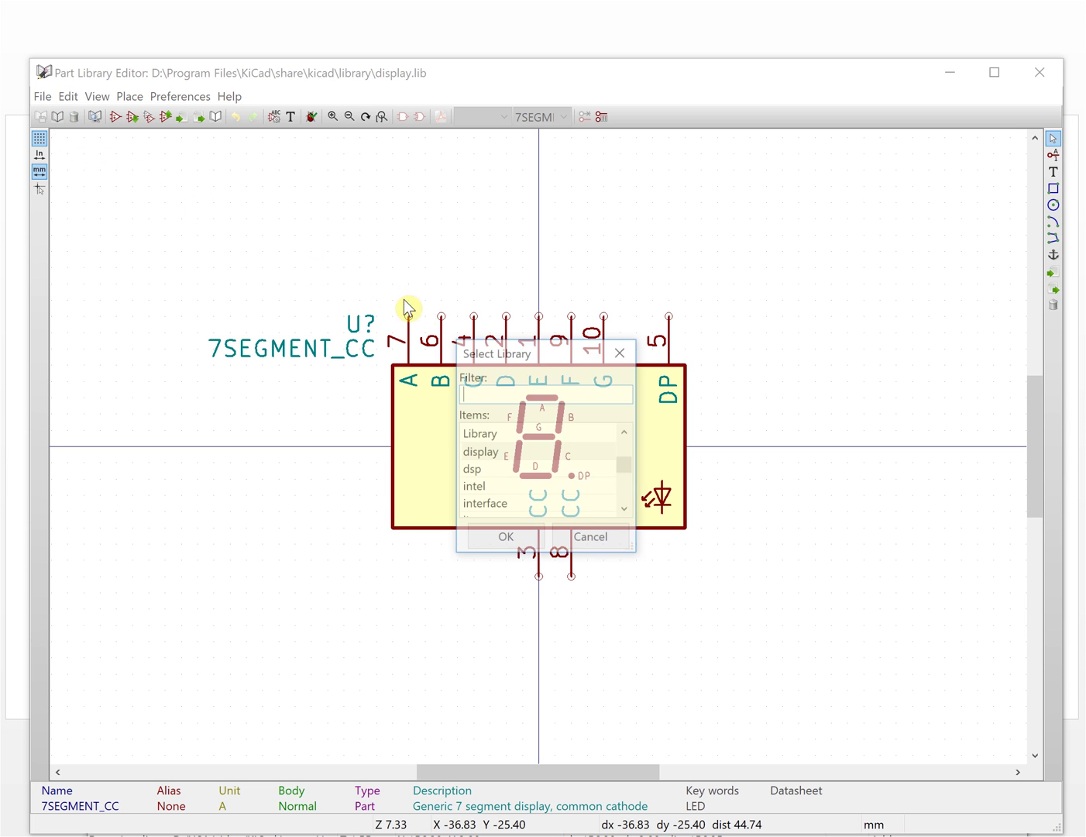
drag(624, 471, 628, 484)
click(500, 453)
double_click(502, 452)
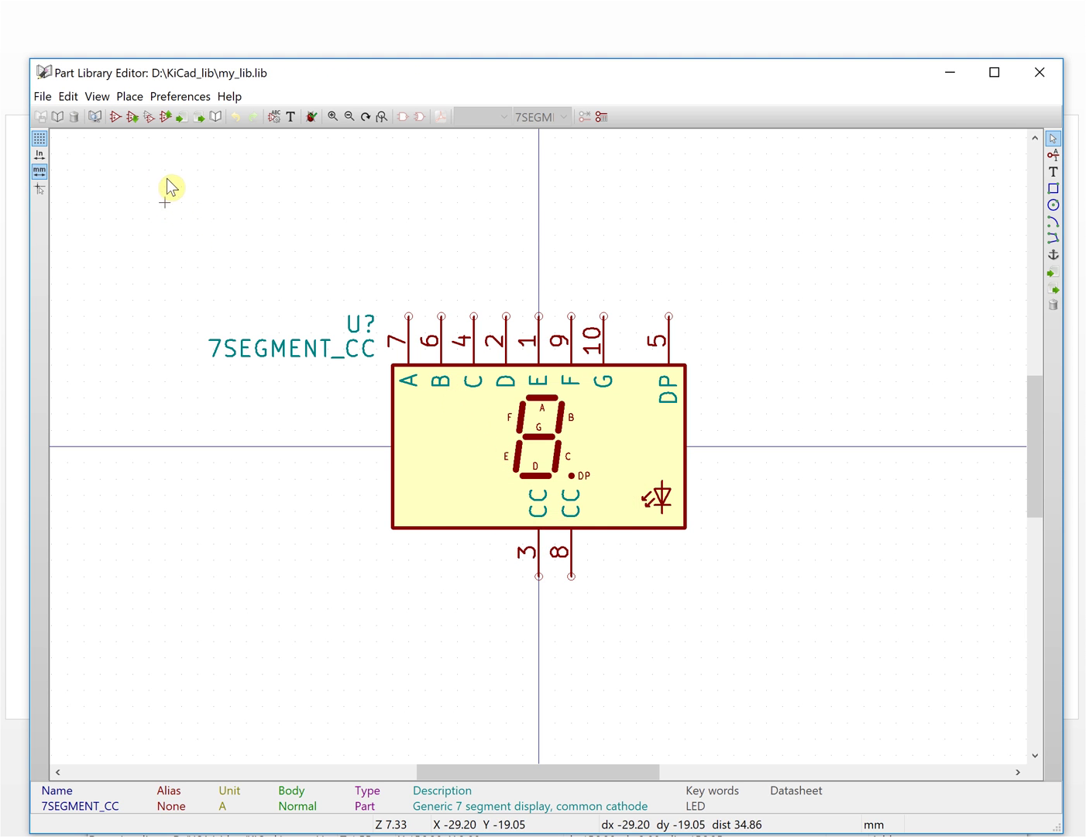
Load the component 7SEGMENT_CC_my from my_lib for editing
click(133, 120)
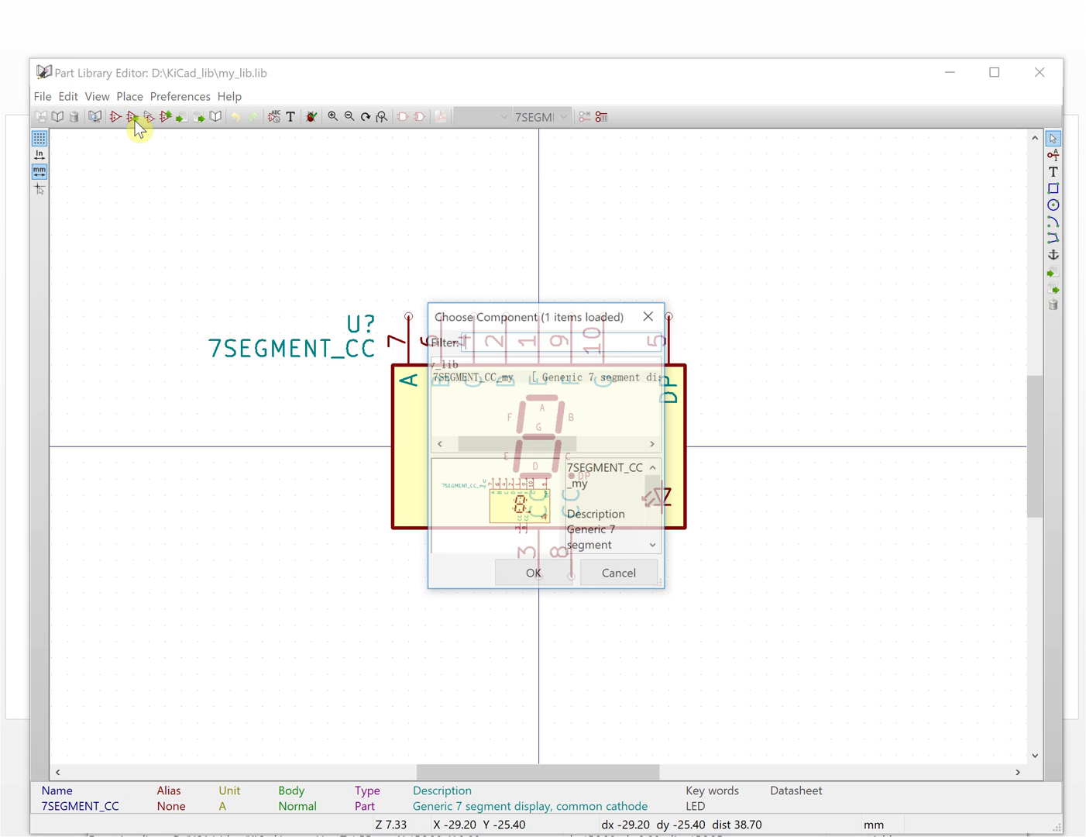
click(489, 376)
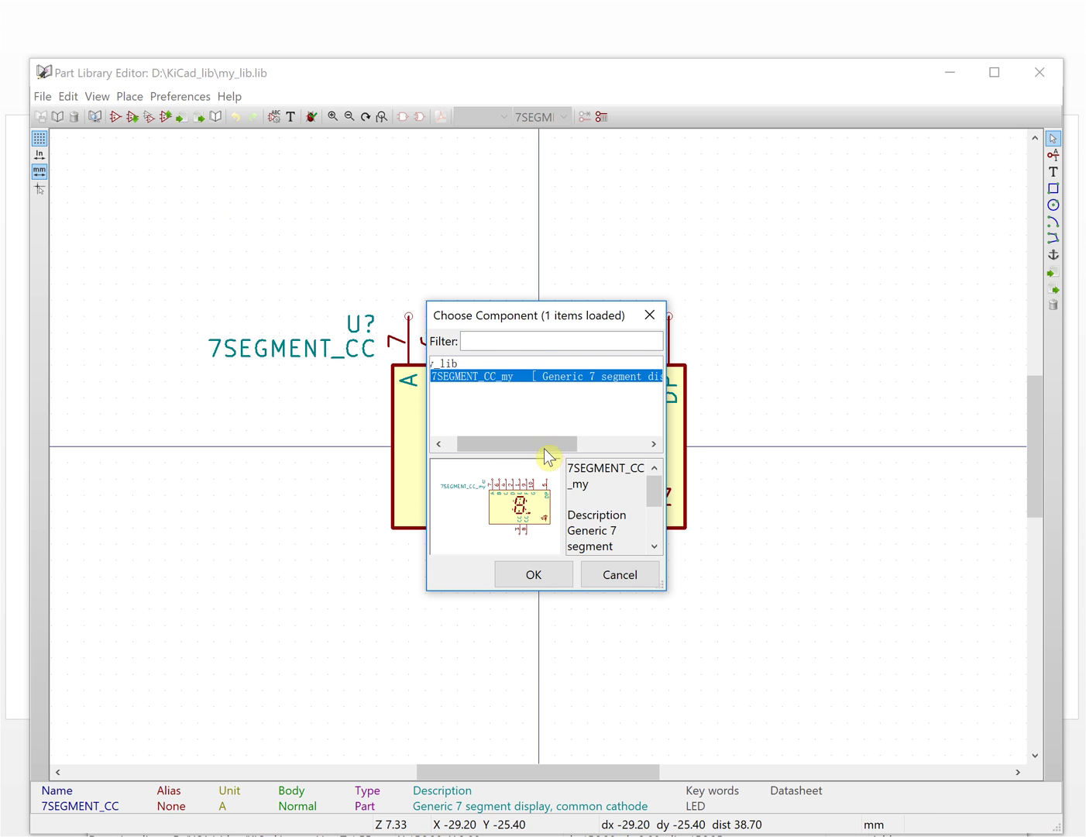
drag(497, 443, 486, 443)
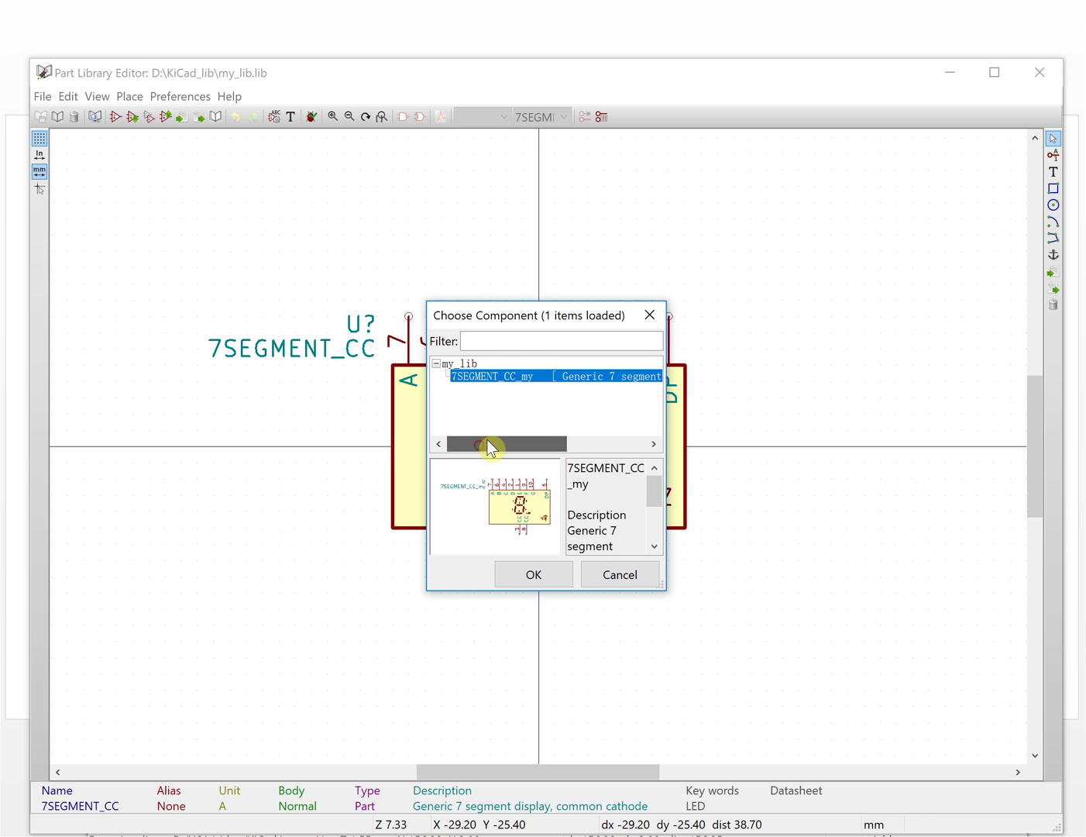
click(547, 576)
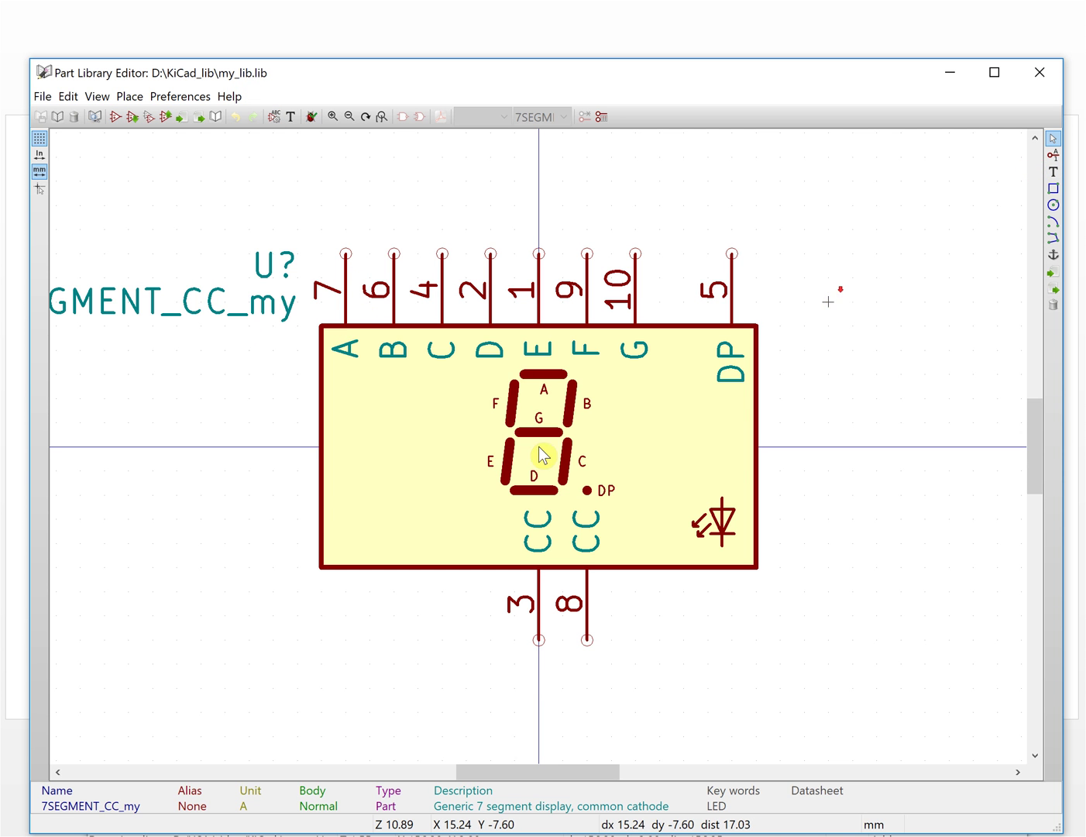
Add a pin named D0 with pin number 11 and attach it to the left edge of the symbol body
scroll(539, 447, down, 1)
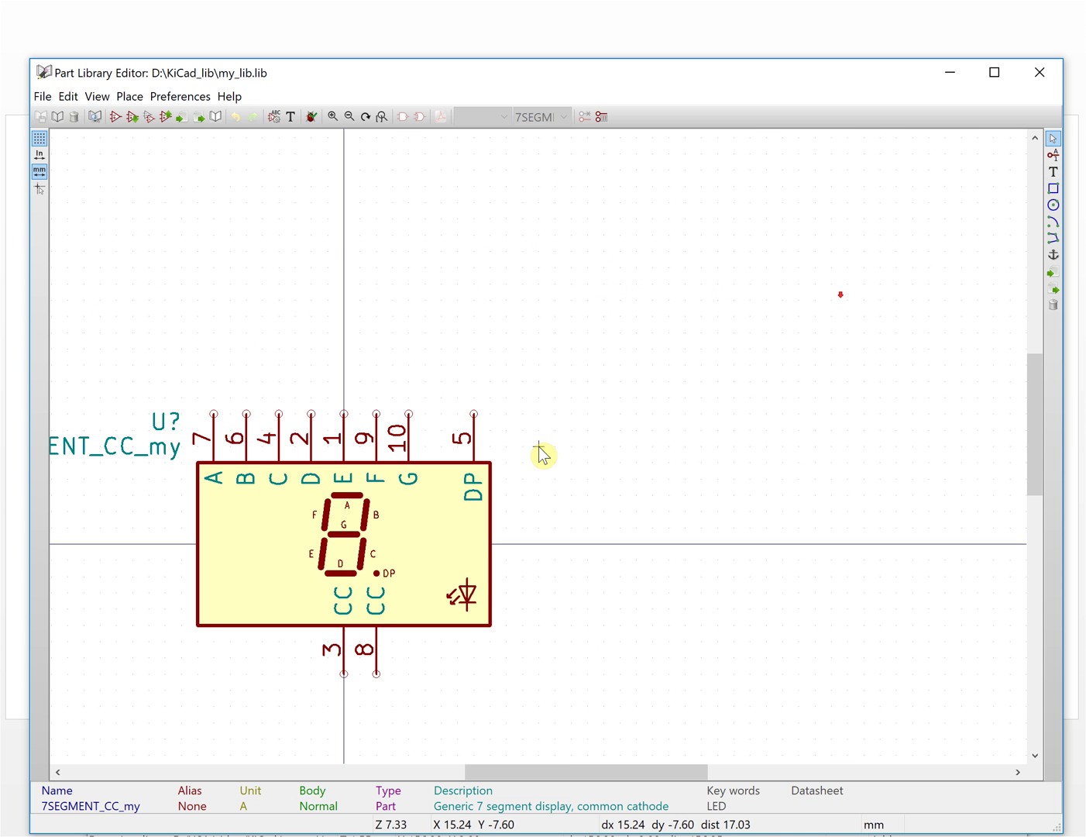
click(454, 772)
click(1053, 155)
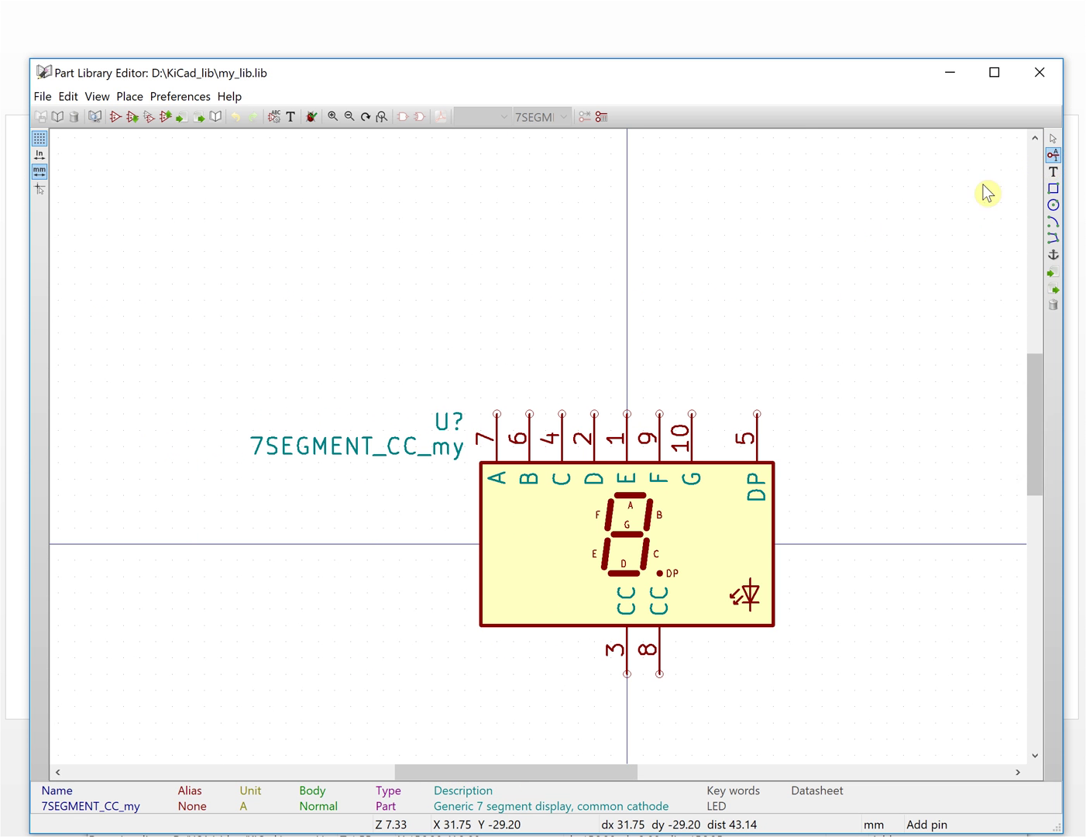
click(466, 511)
drag(463, 315, 663, 176)
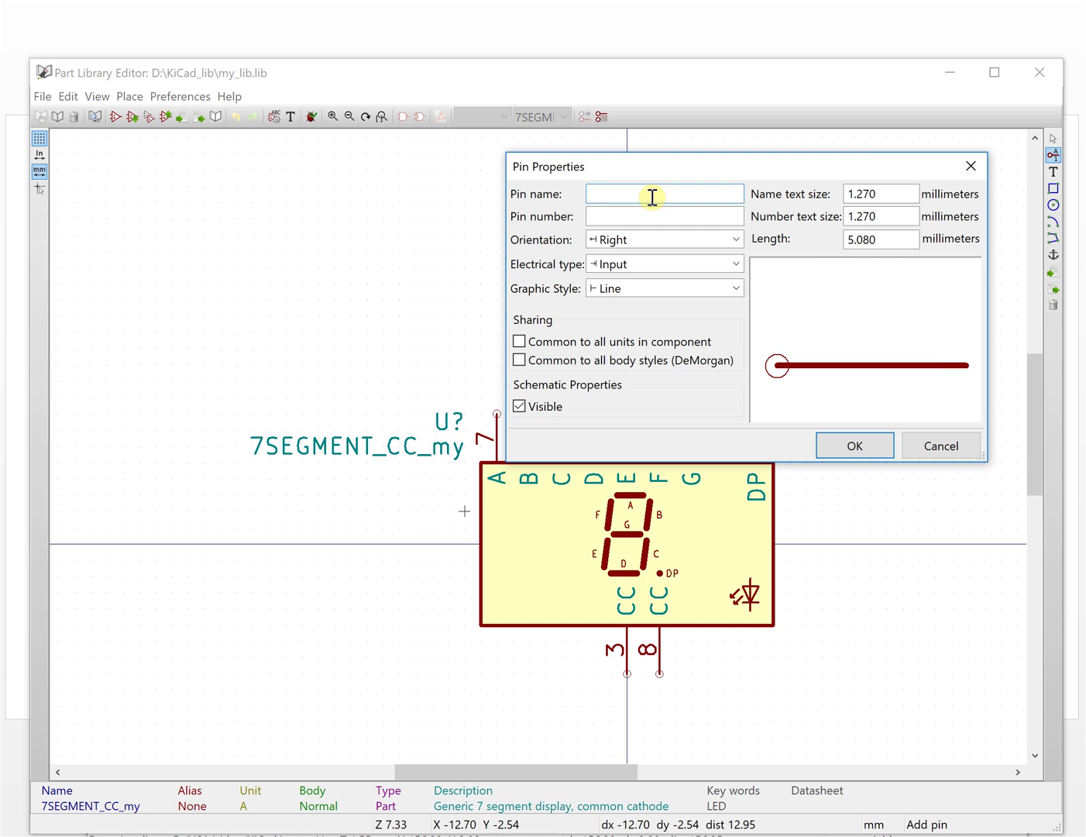
text(D0)
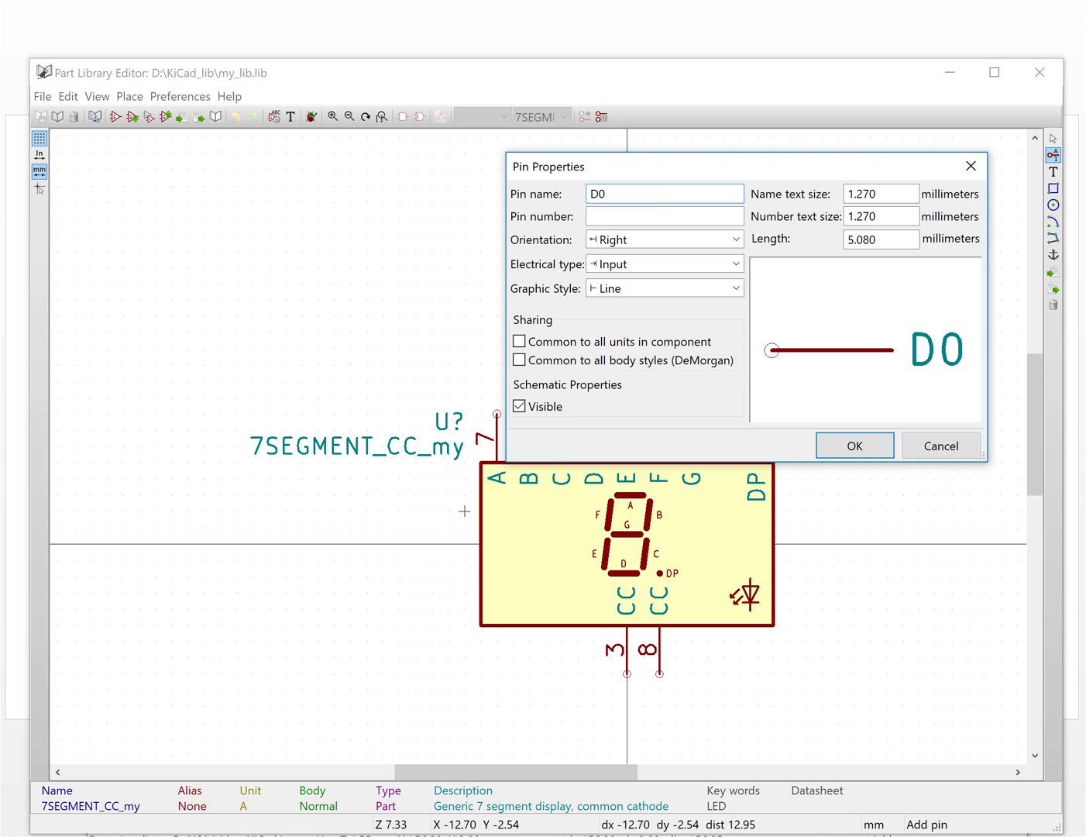
click(647, 218)
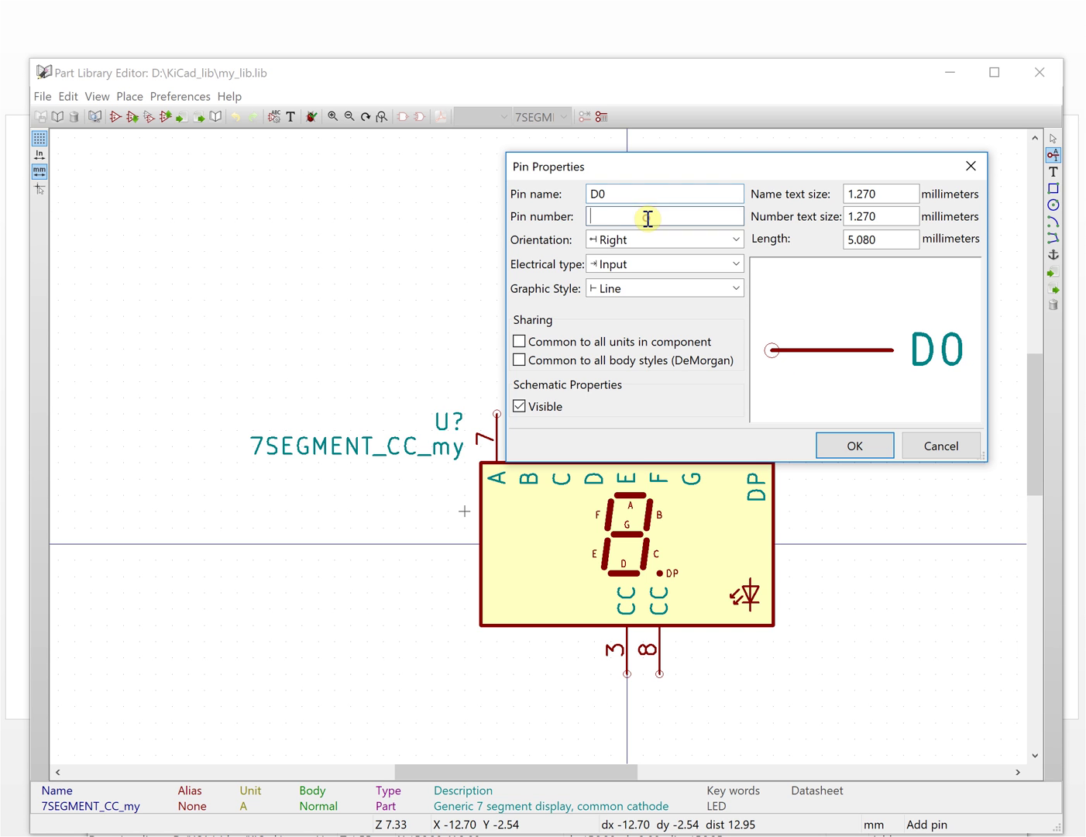
drag(680, 165, 650, 168)
text(11)
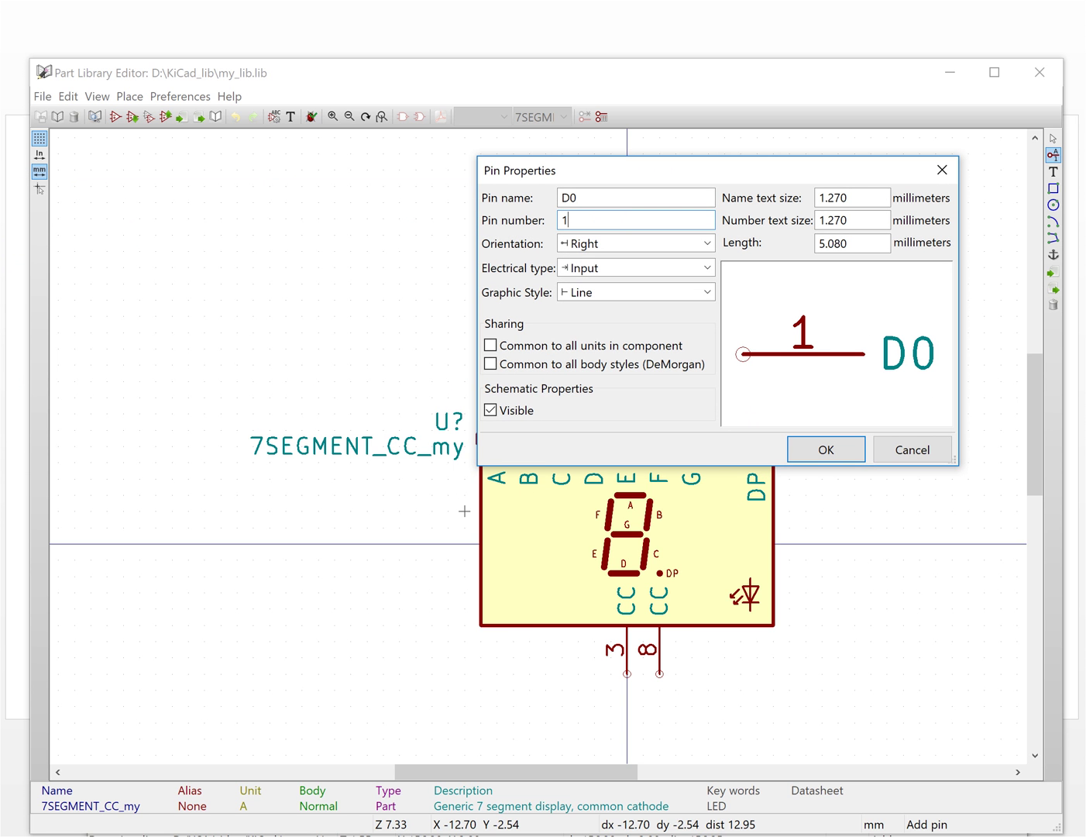
click(845, 447)
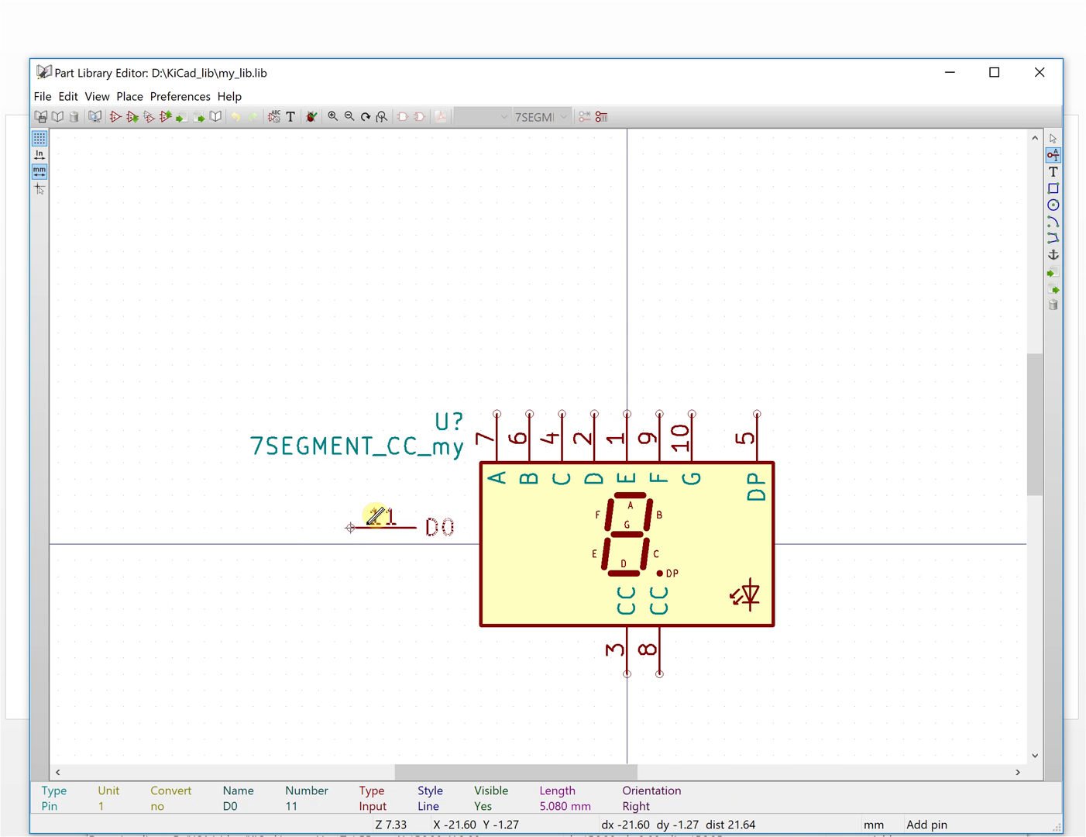
click(415, 527)
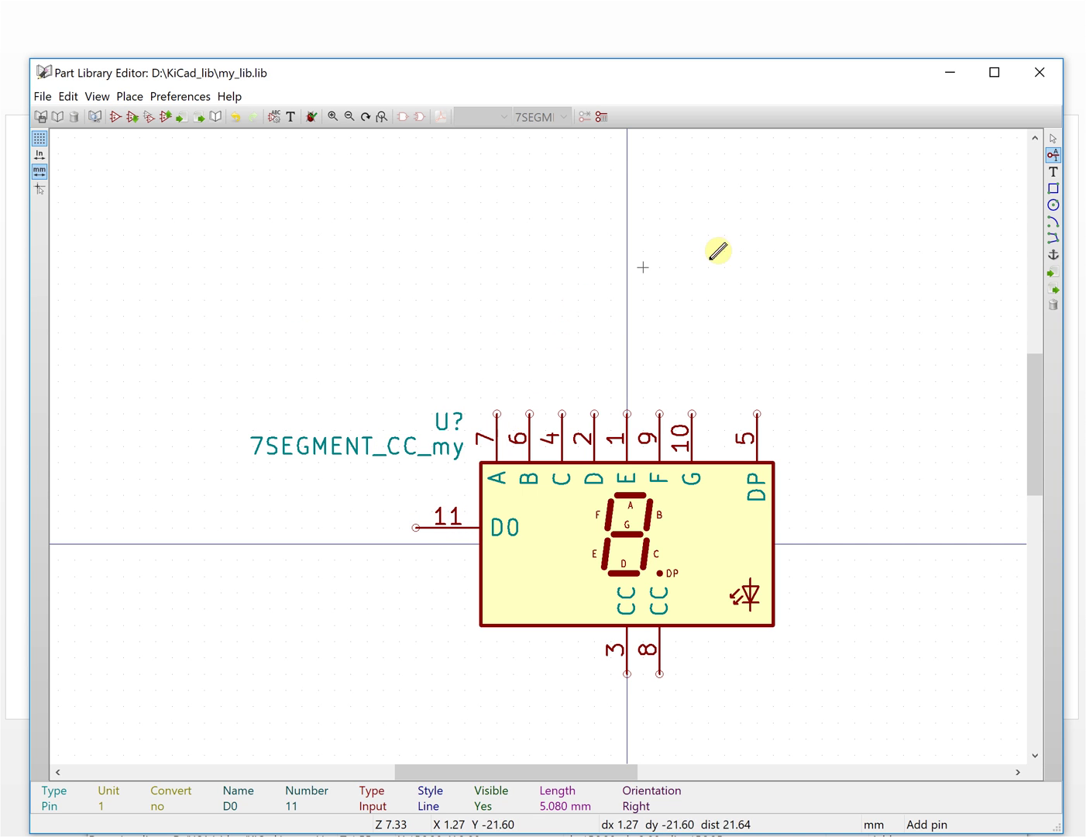
click(1055, 139)
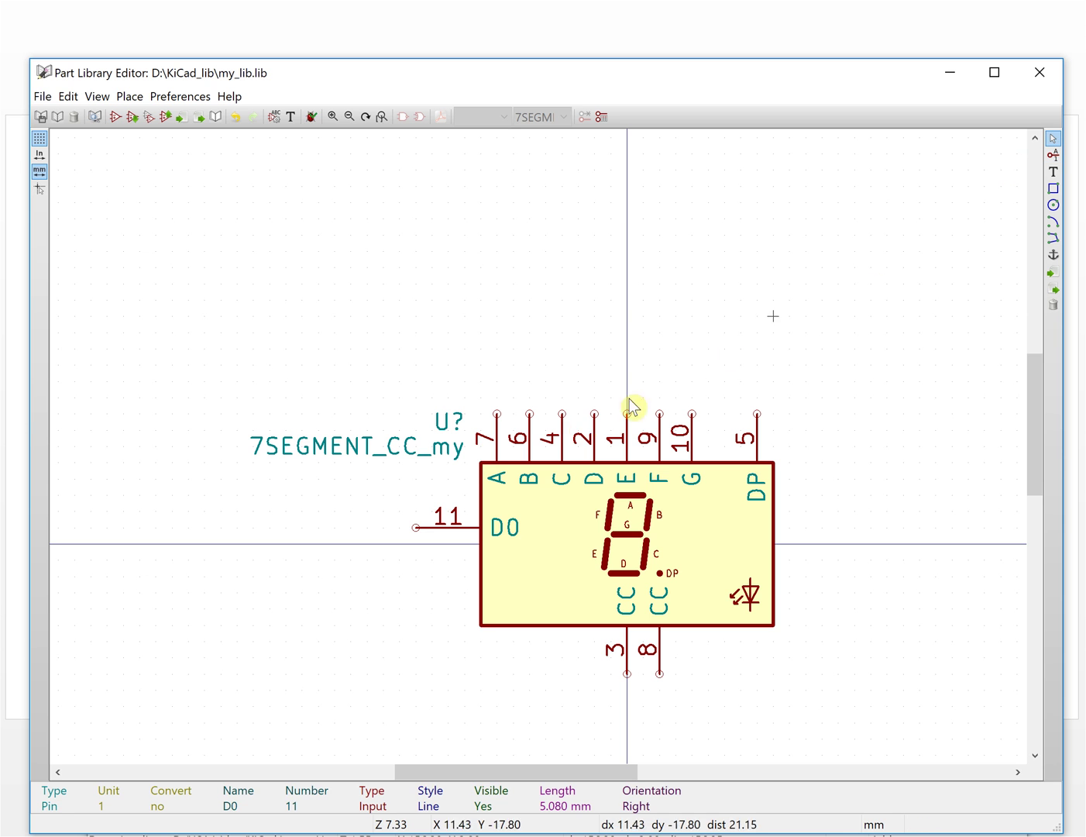
Check the length of pin 7 (A) in its pin properties
right_click(496, 446)
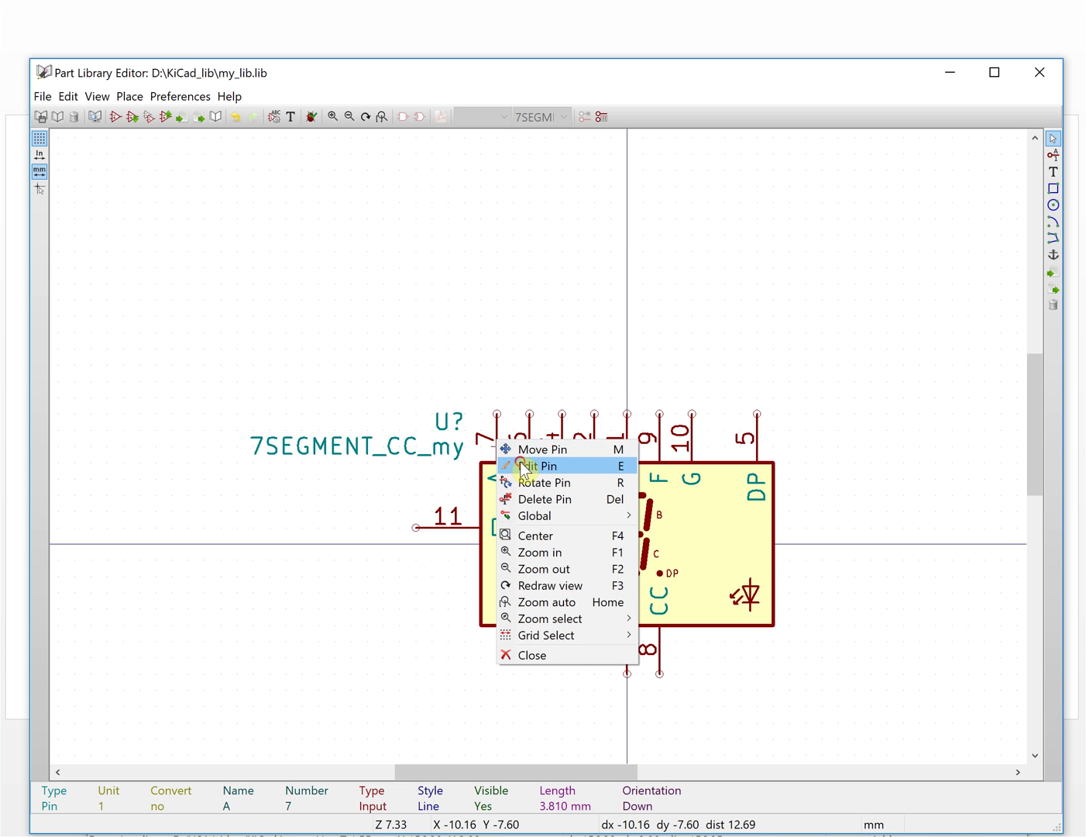
click(521, 467)
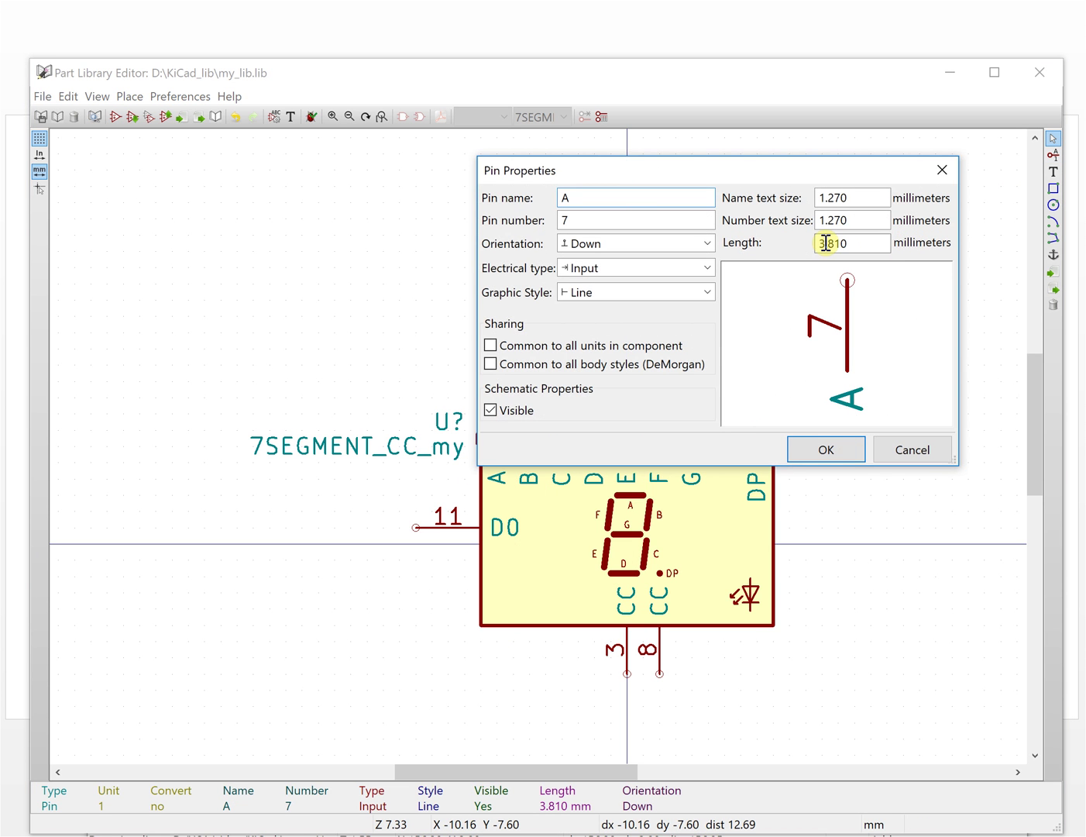
double_click(832, 243)
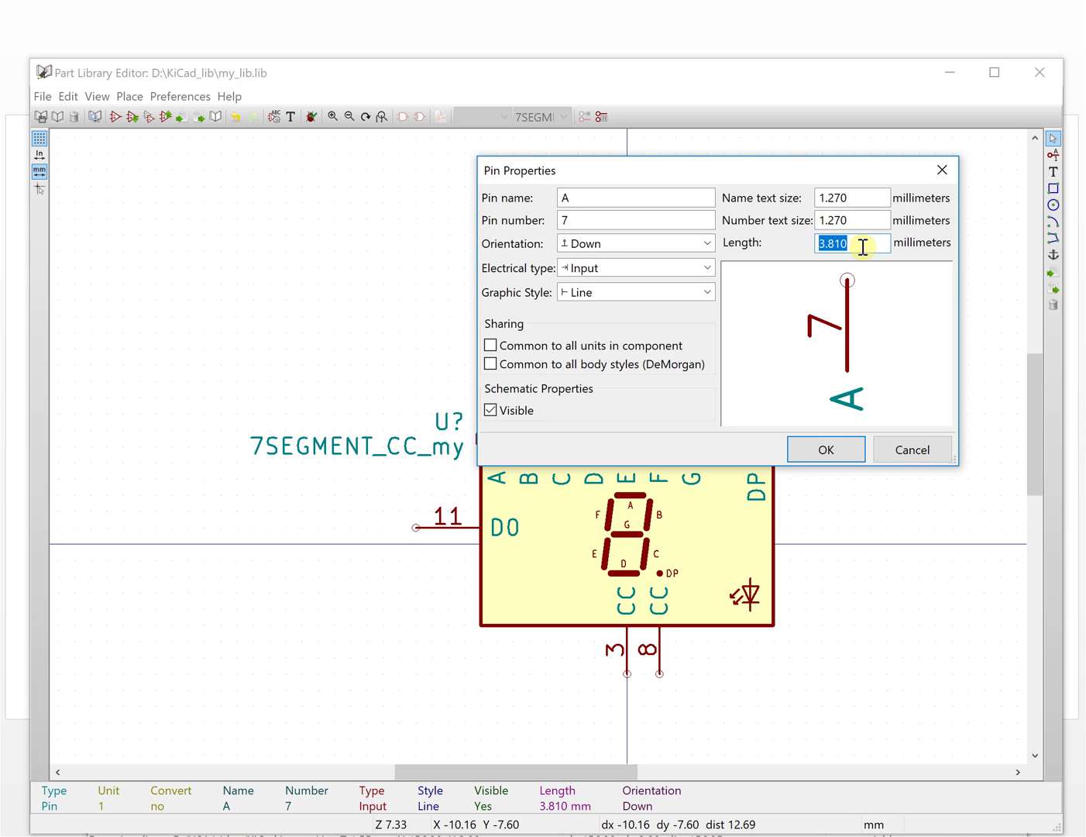
click(825, 450)
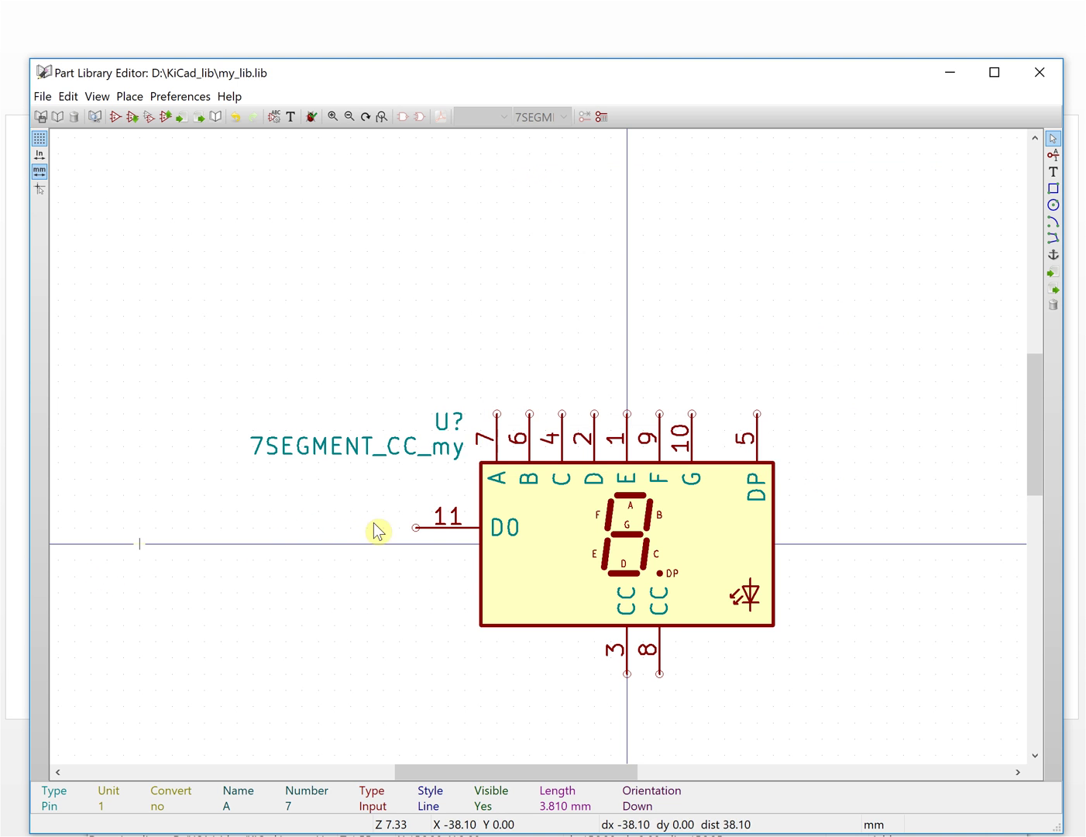
Set the length of pin 11 (D0) to 3.810 mm
right_click(449, 526)
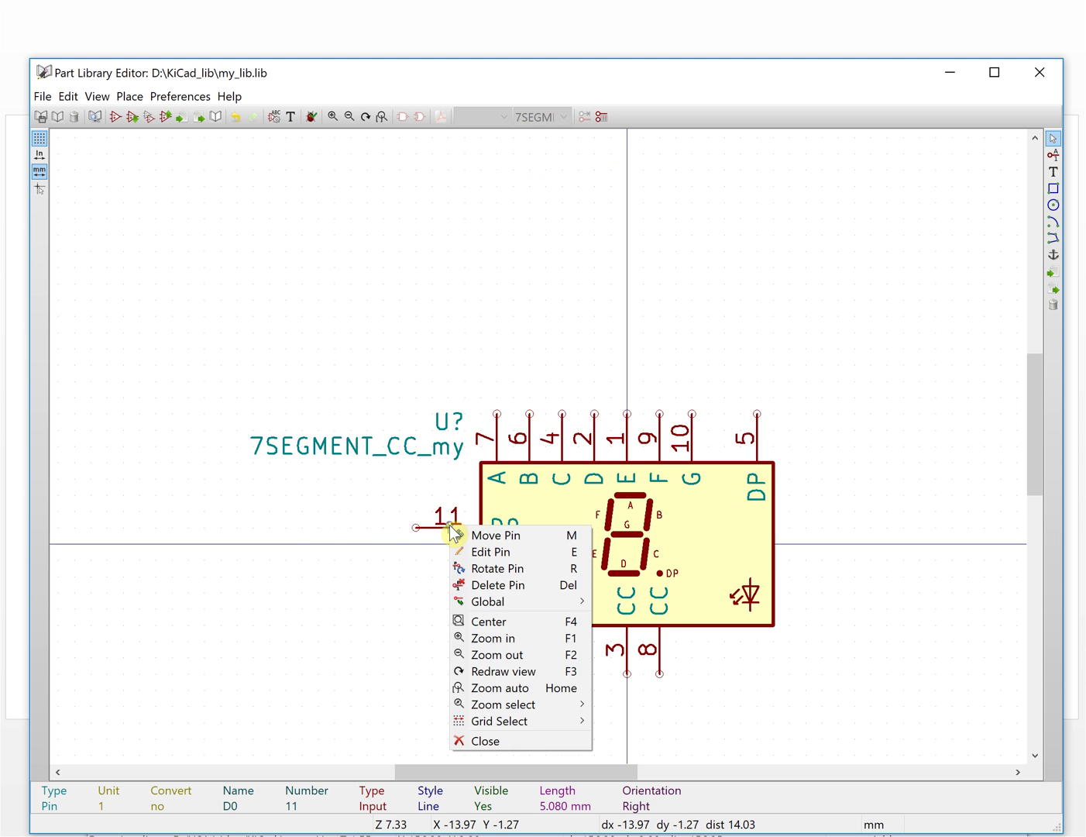
click(478, 553)
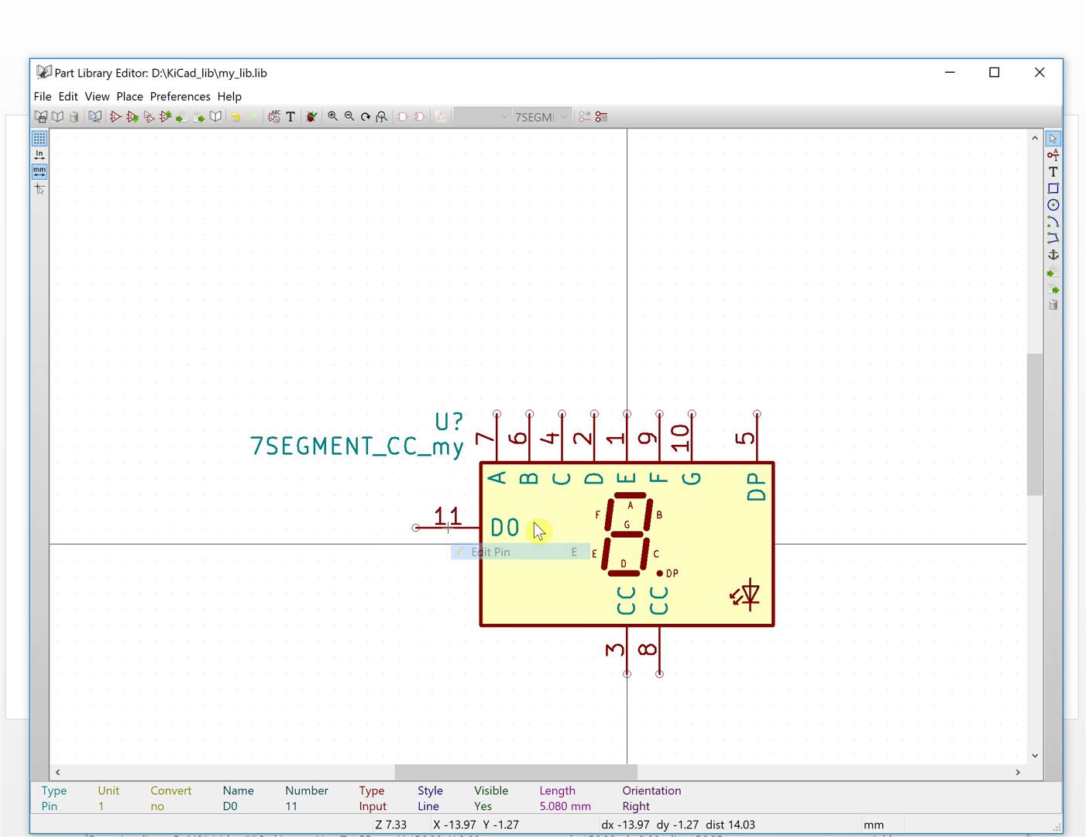
drag(854, 242, 796, 242)
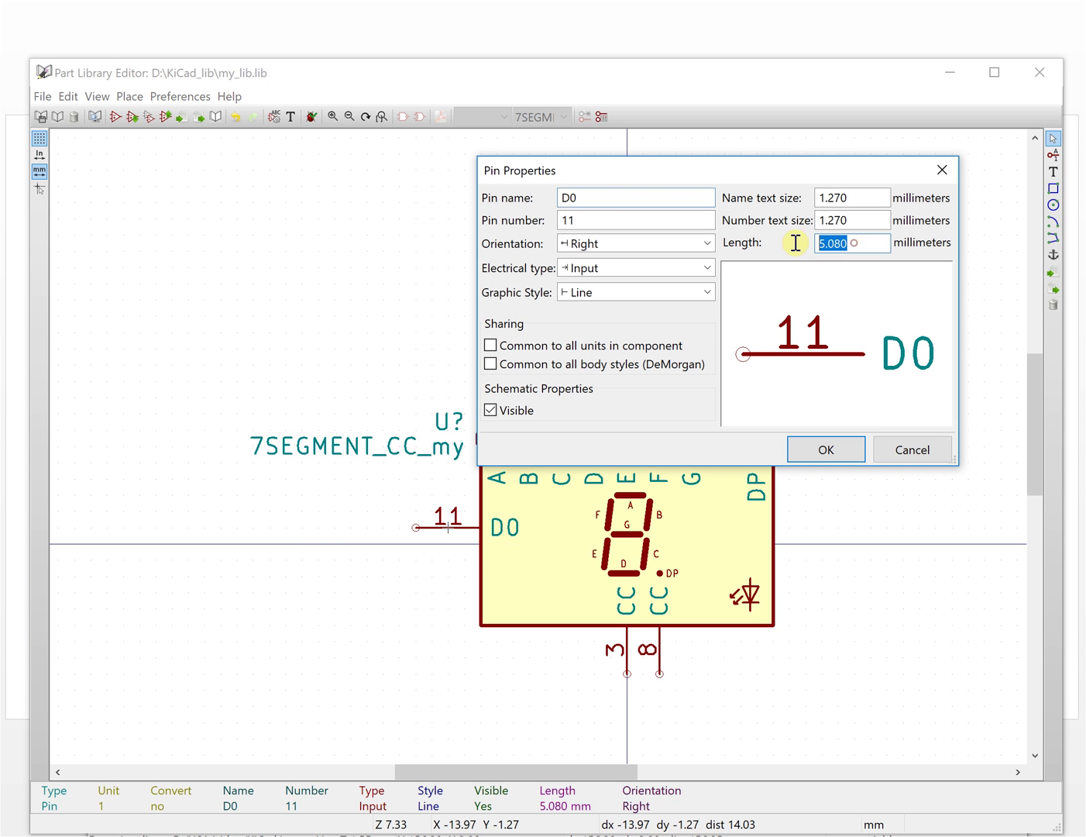
text(3.810)
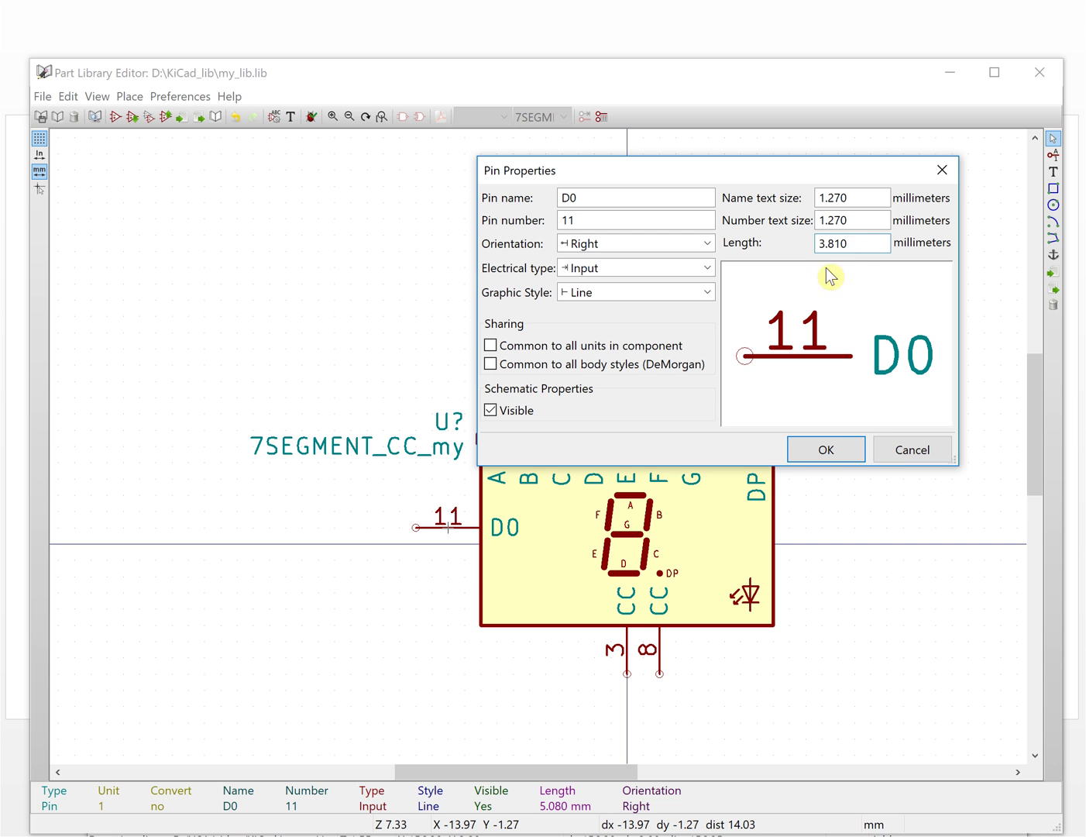
click(843, 449)
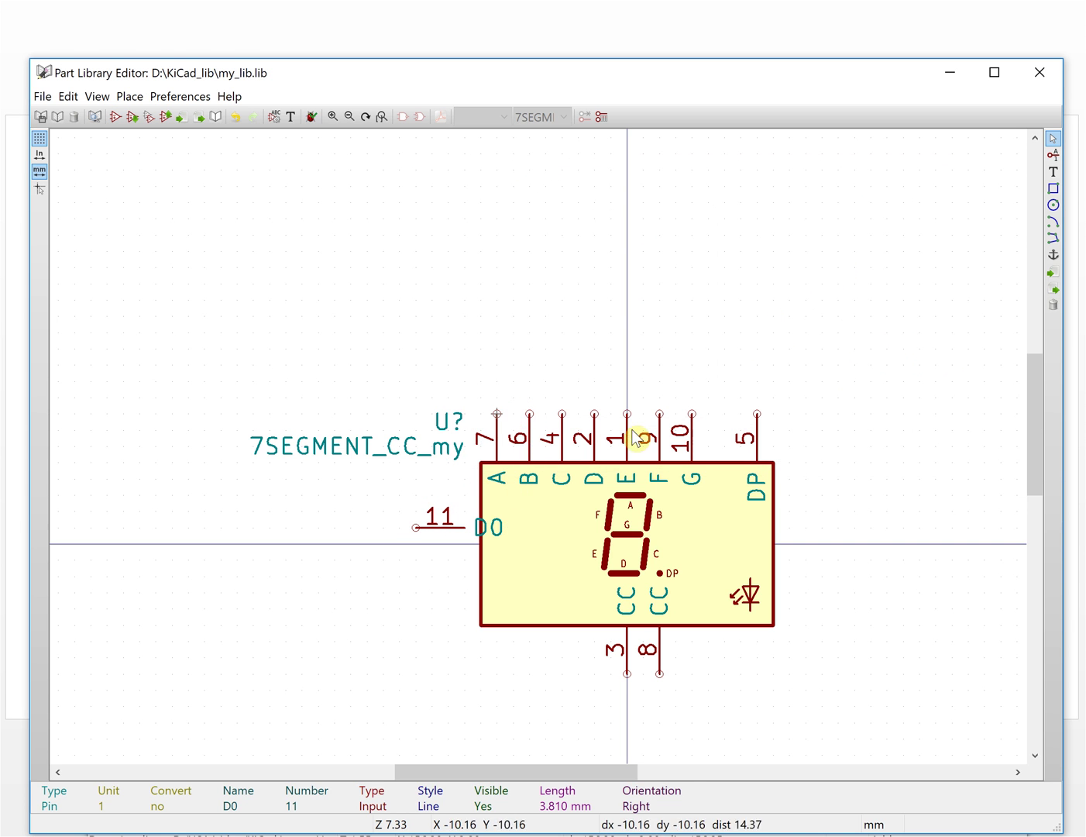
Move pin 11 (D0) so that its inner end touches the left edge of the symbol body
drag(448, 528, 476, 535)
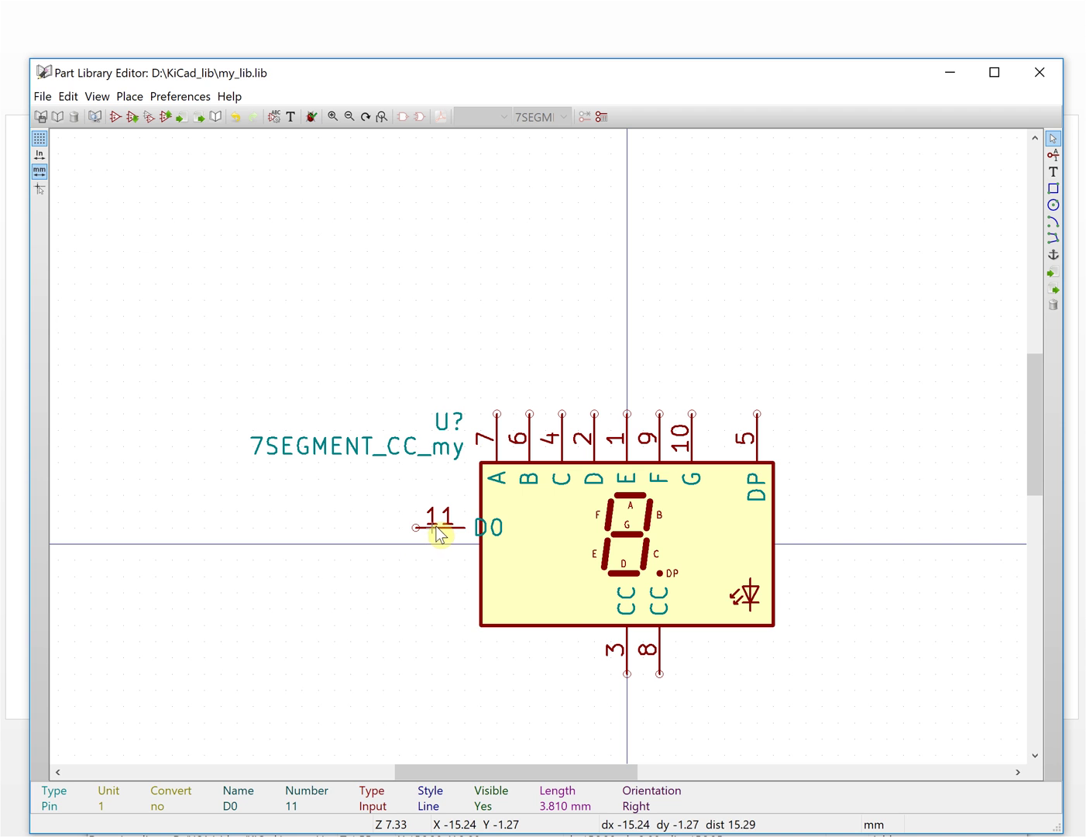
right_click(438, 533)
click(440, 533)
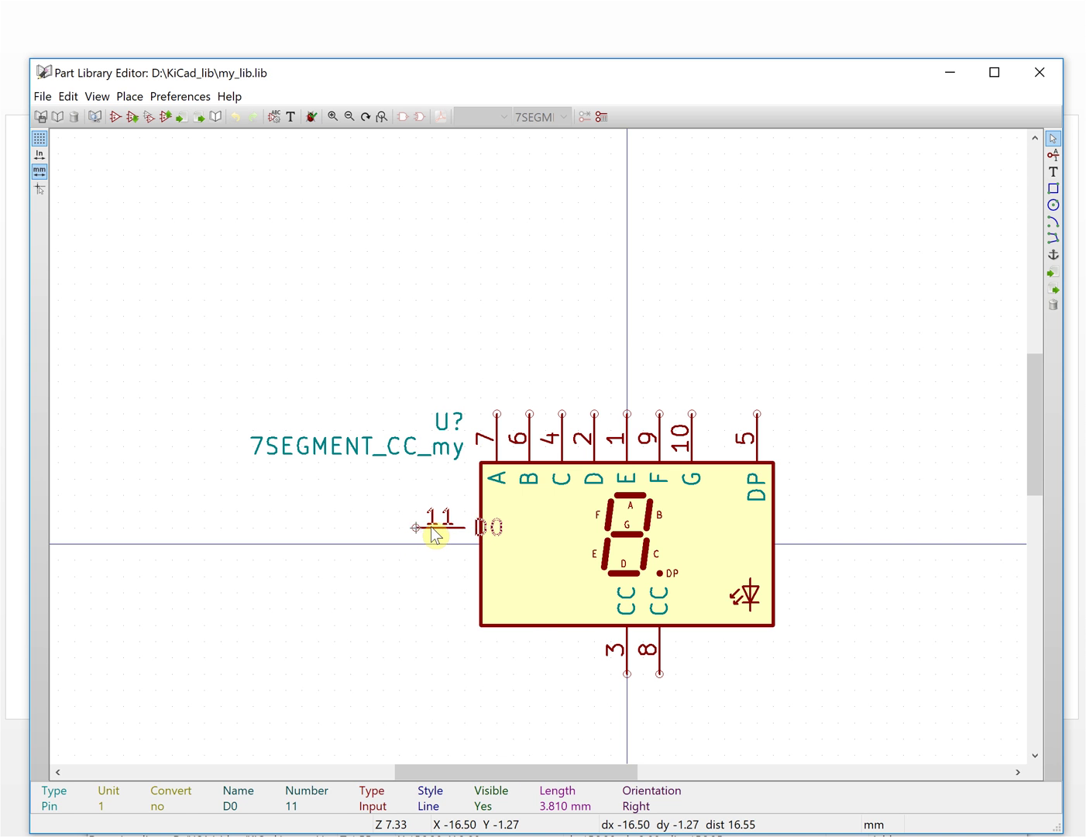
click(439, 533)
click(431, 312)
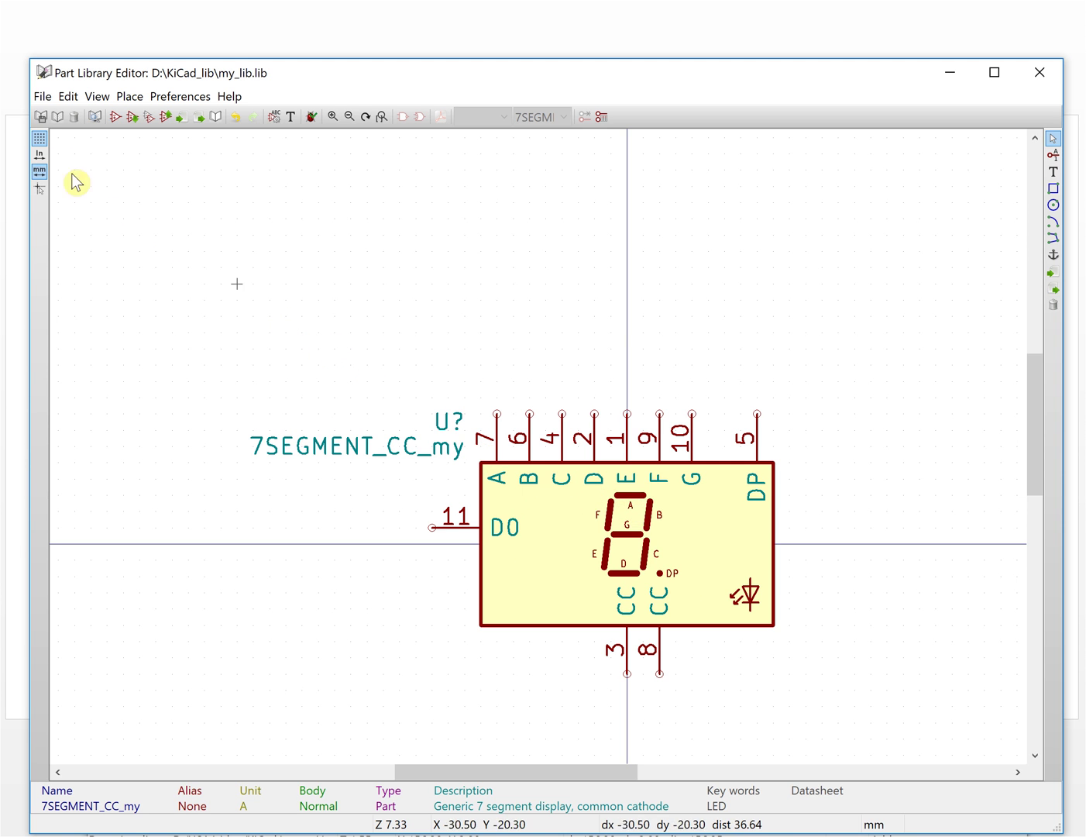
Save the component changes to the library file my_lib.lib and minimize the library editor to return to the test_01 schematic
click(40, 118)
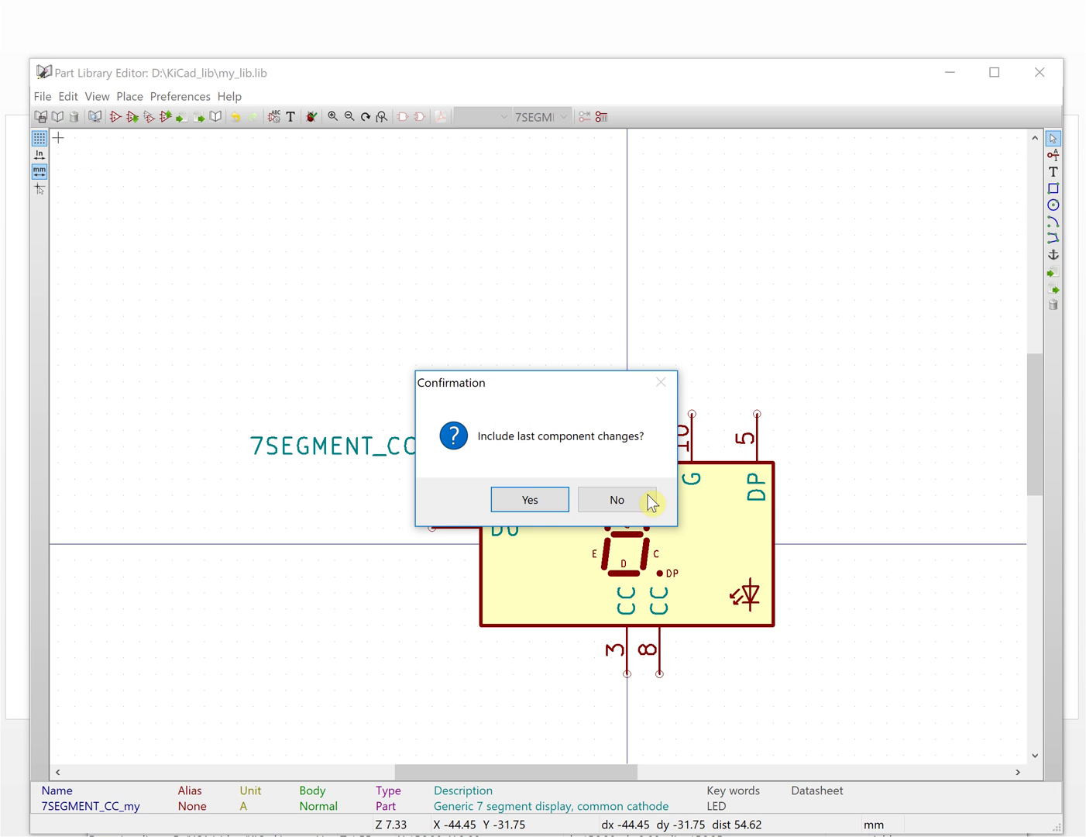
click(548, 498)
click(551, 503)
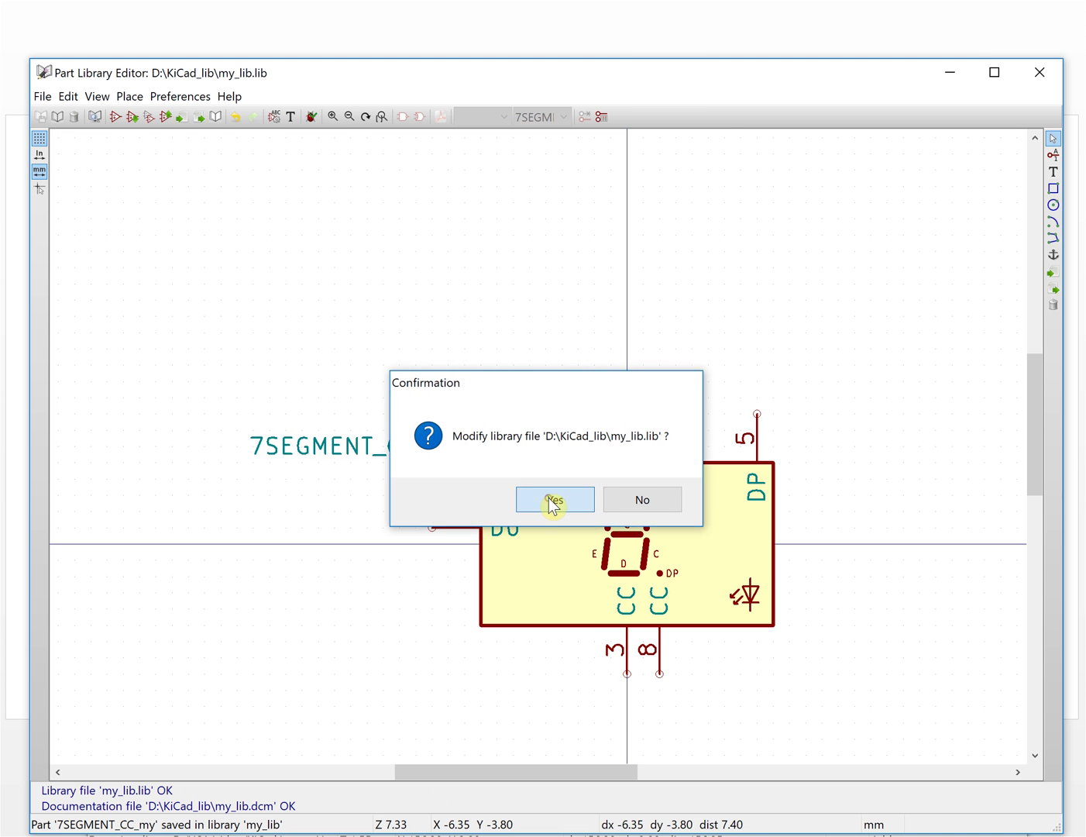
click(952, 74)
click(513, 712)
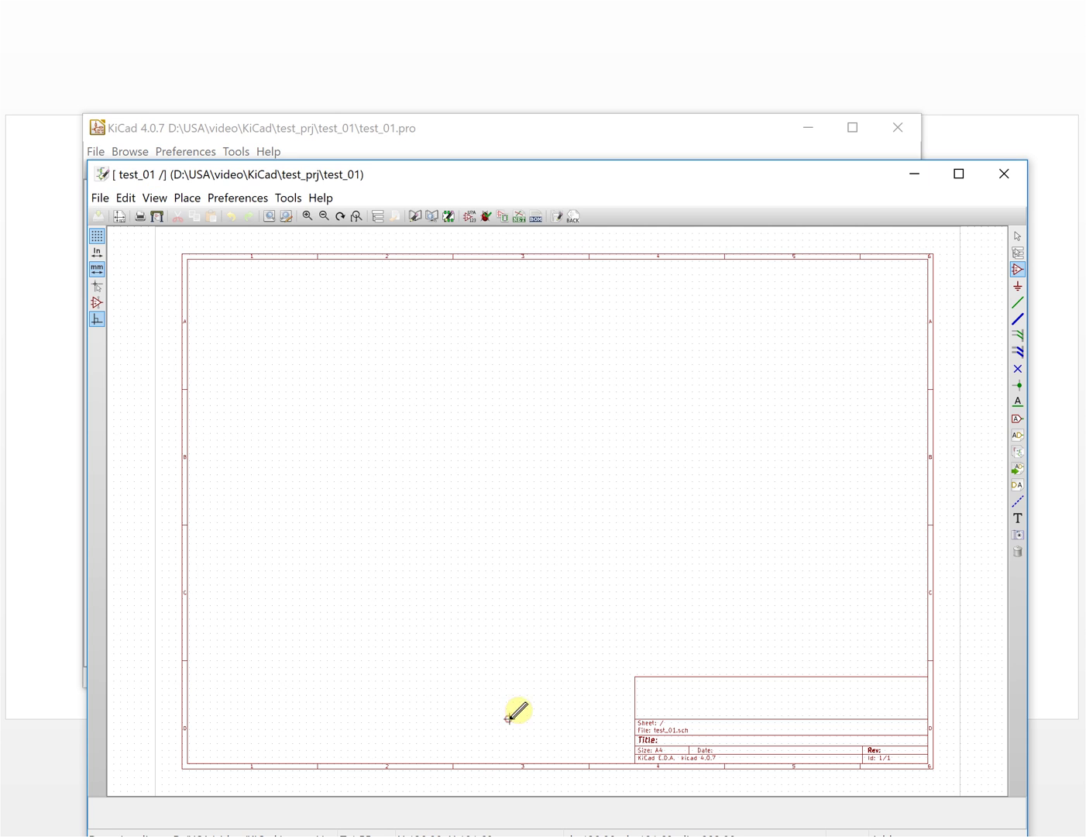
click(1019, 271)
click(485, 373)
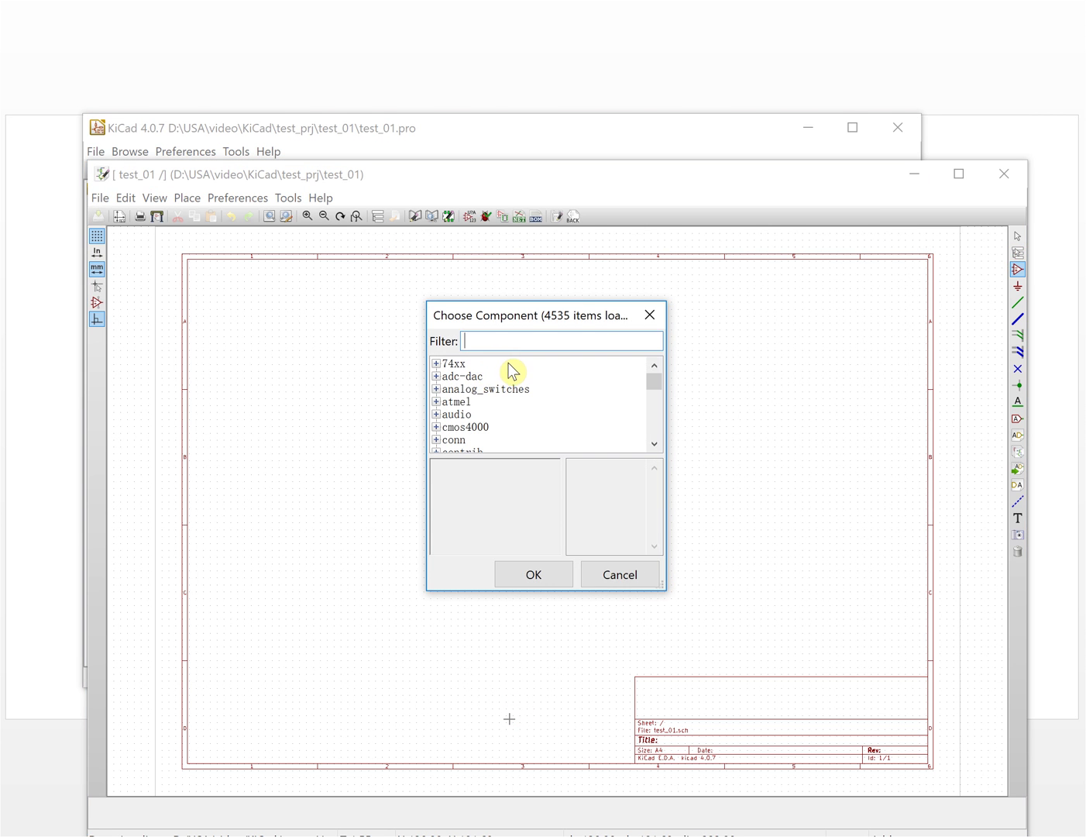
click(651, 319)
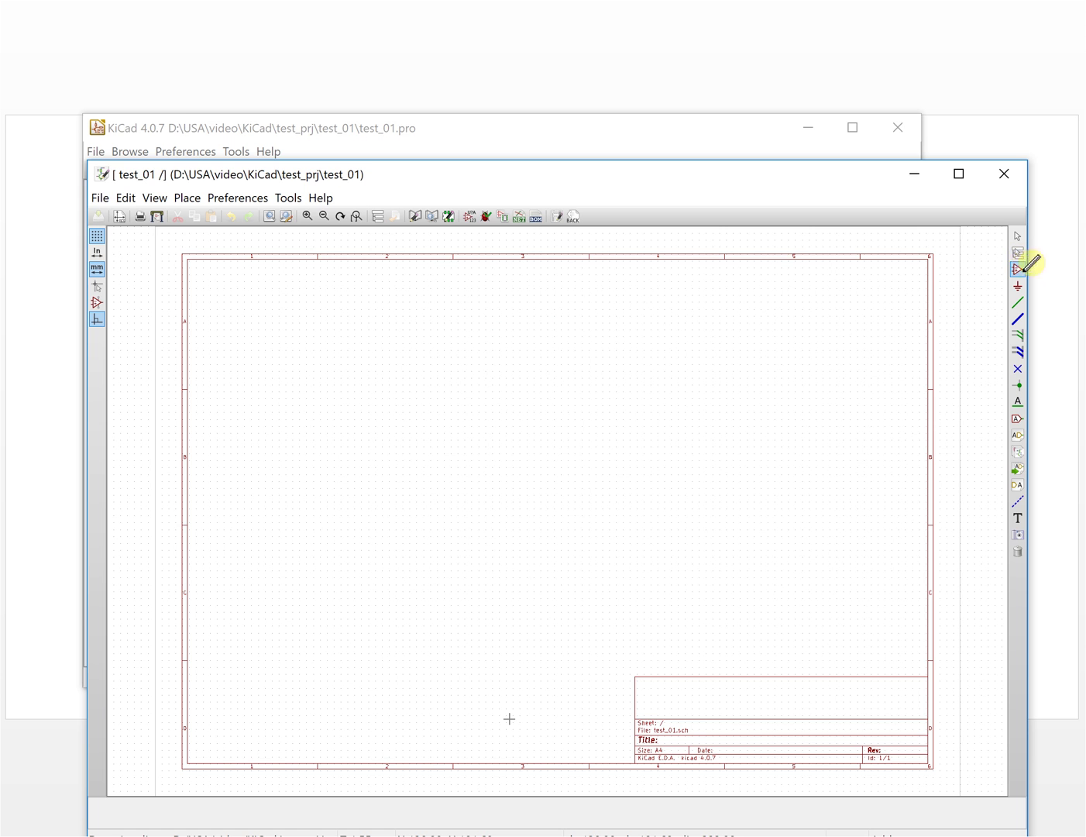
Place the component 7SEGMENT_CC_my from my_lib on the schematic sheet, near the upper middle
click(1020, 271)
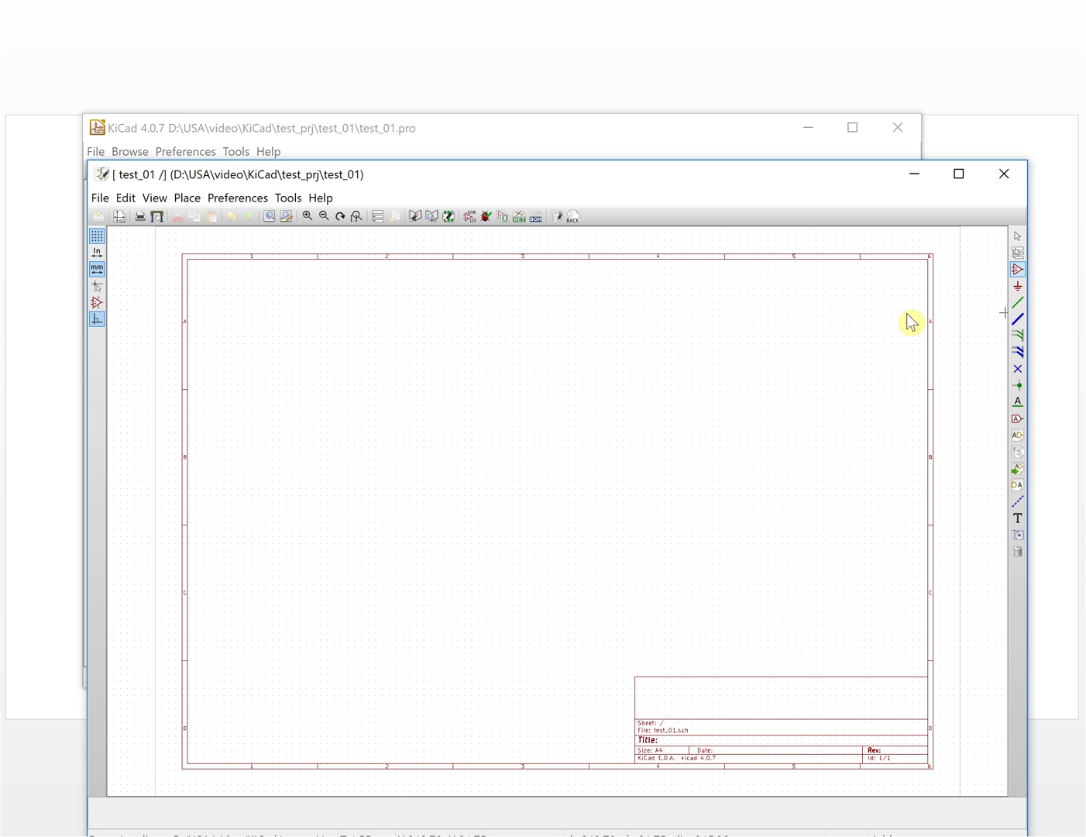
click(478, 431)
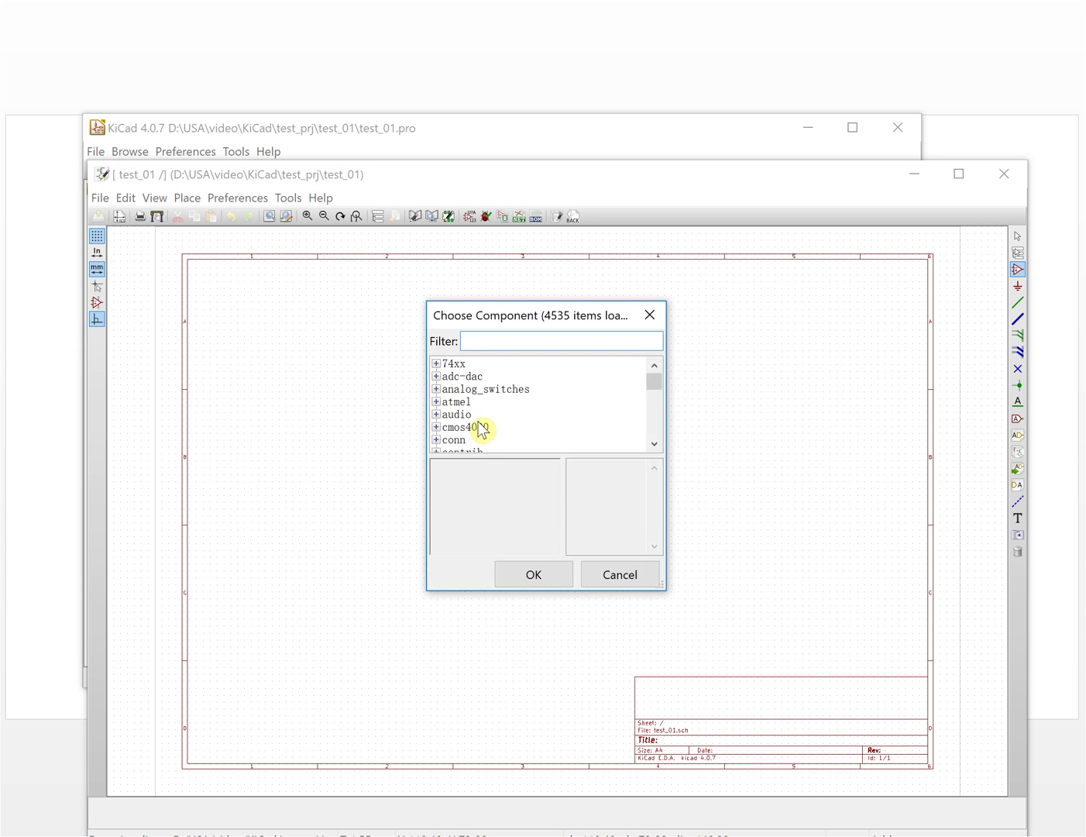
scroll(480, 428, down, 7)
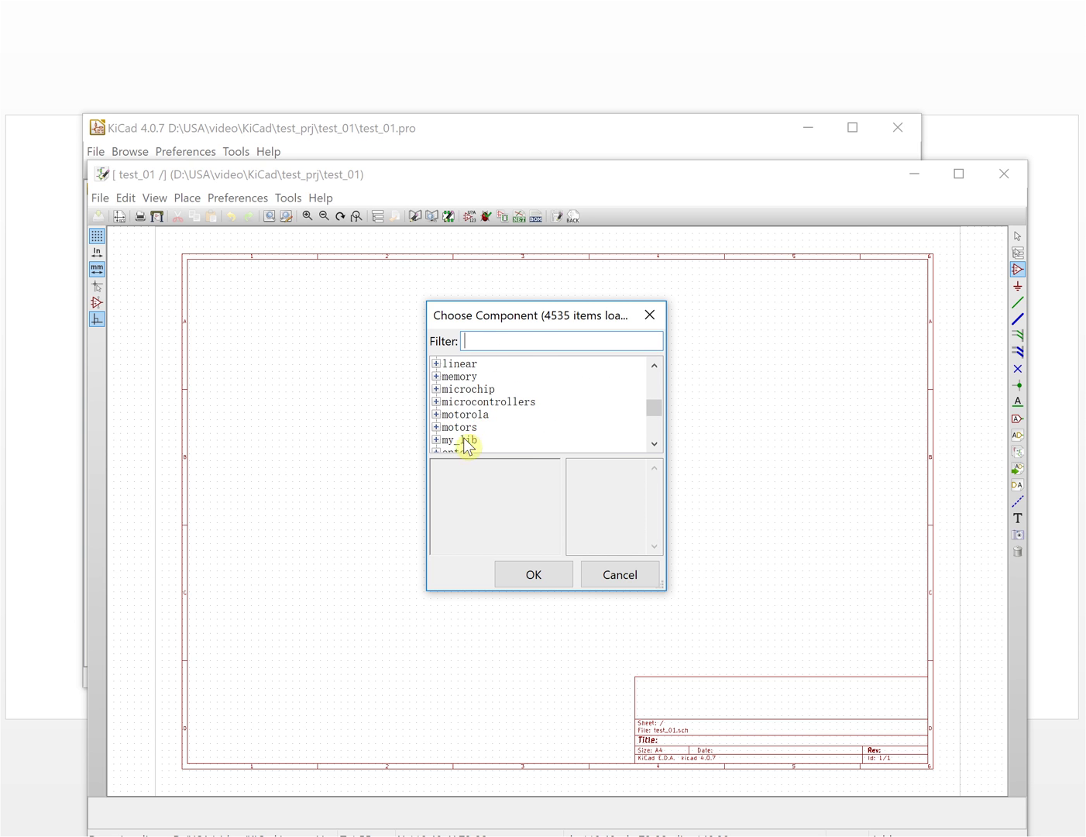
click(437, 441)
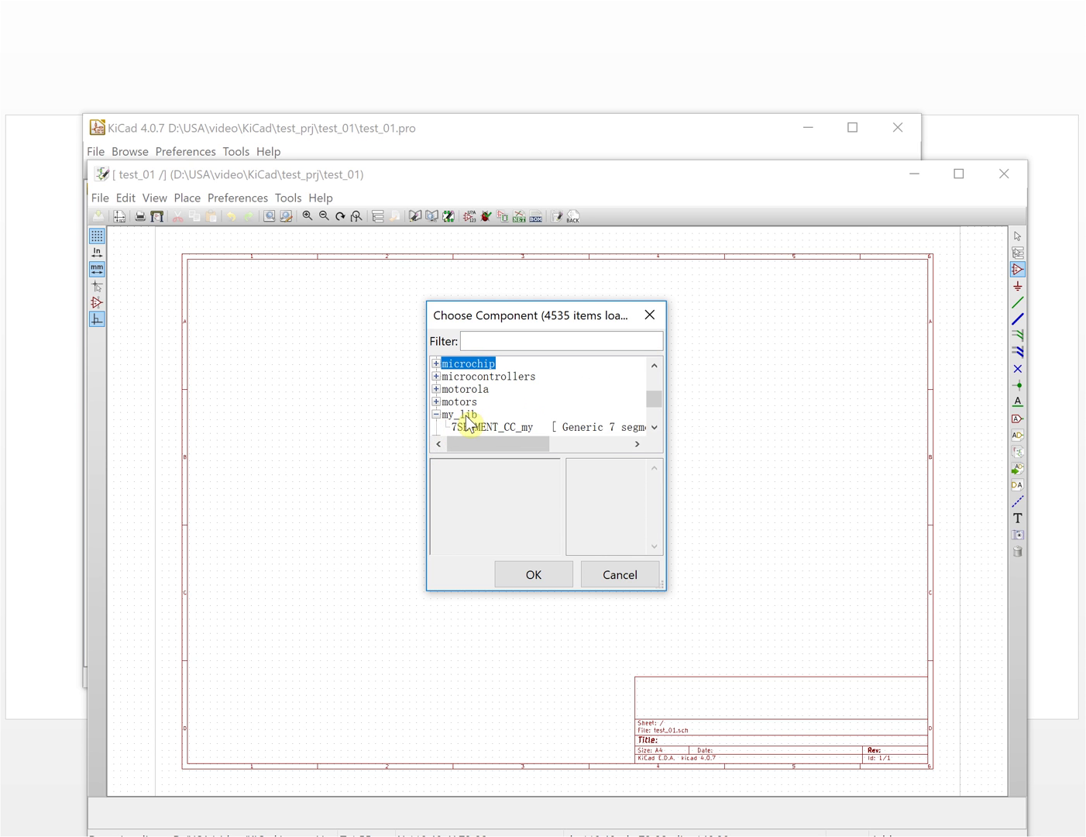
scroll(509, 426, down, 1)
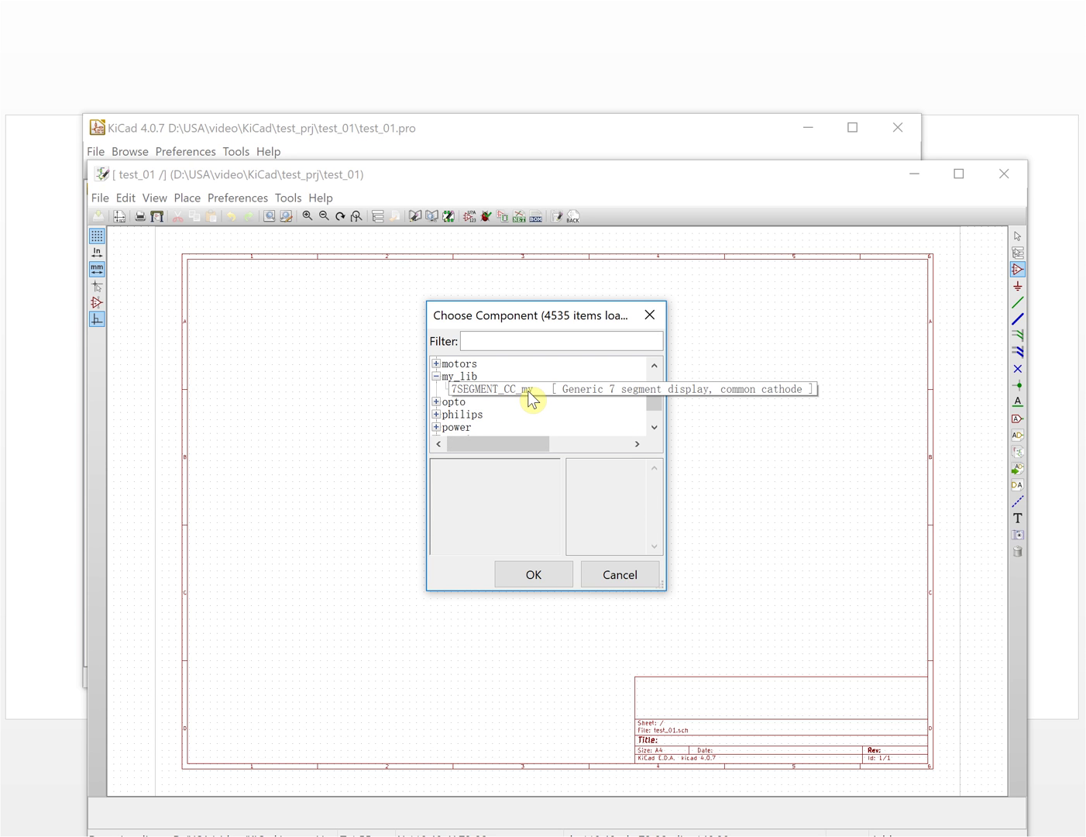
click(525, 394)
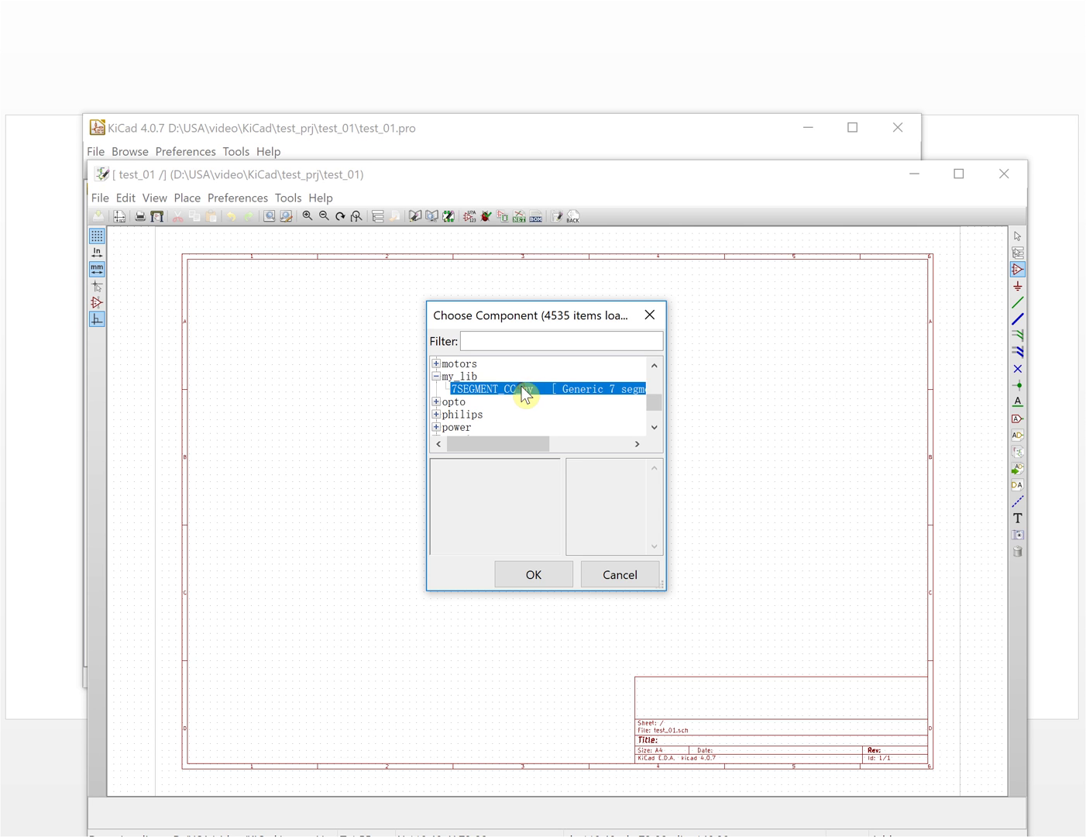
click(548, 574)
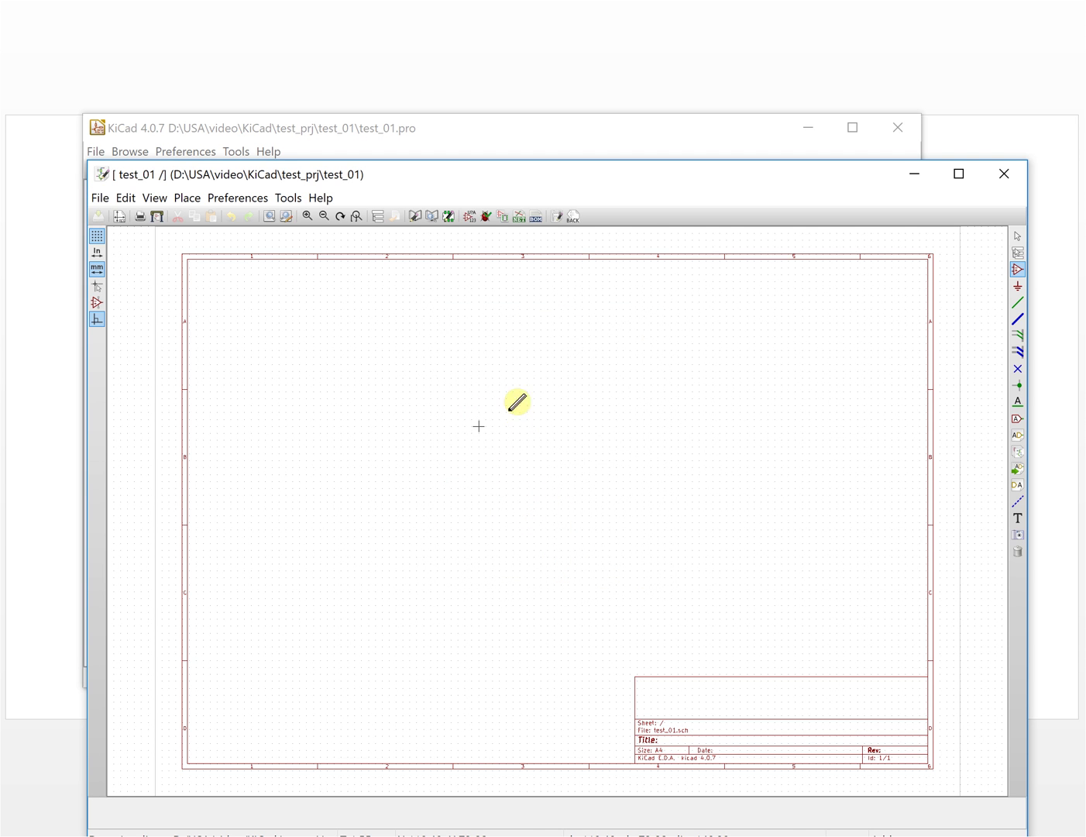
click(486, 433)
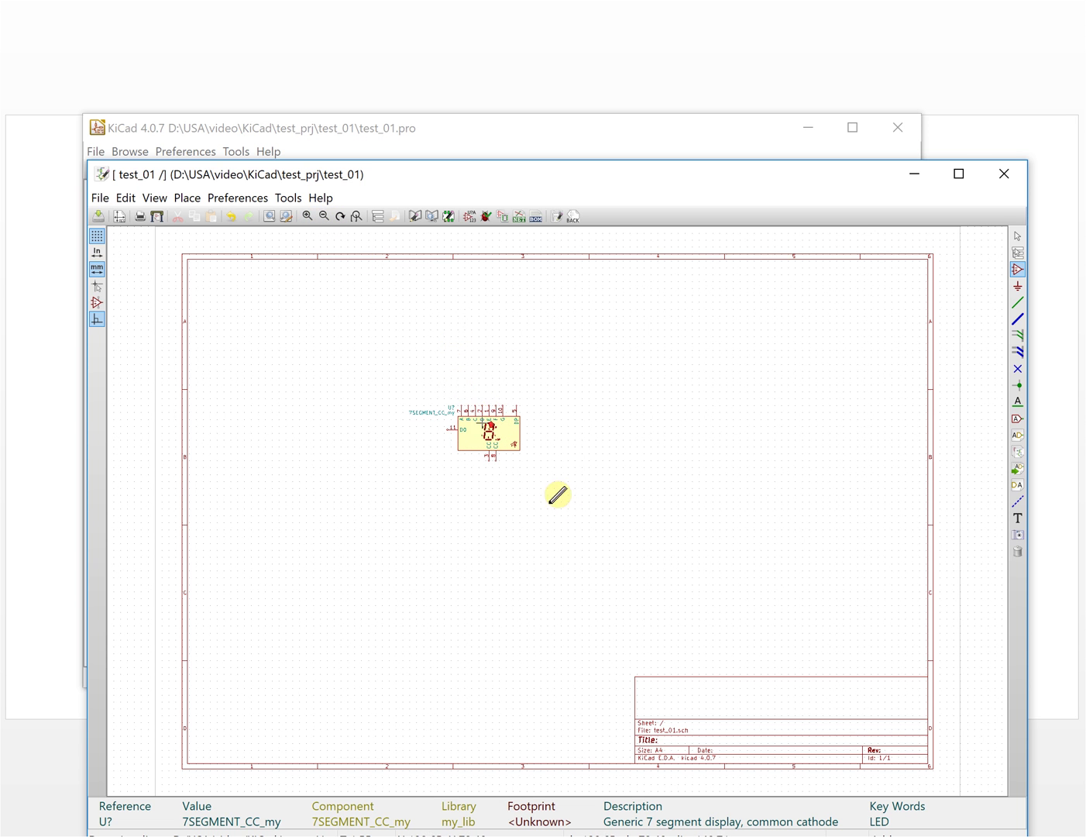
Examine the placed 7SEGMENT_CC_my symbol and its added D0 pin up close in the schematic
scroll(557, 494, up, 2)
scroll(575, 530, up, 2)
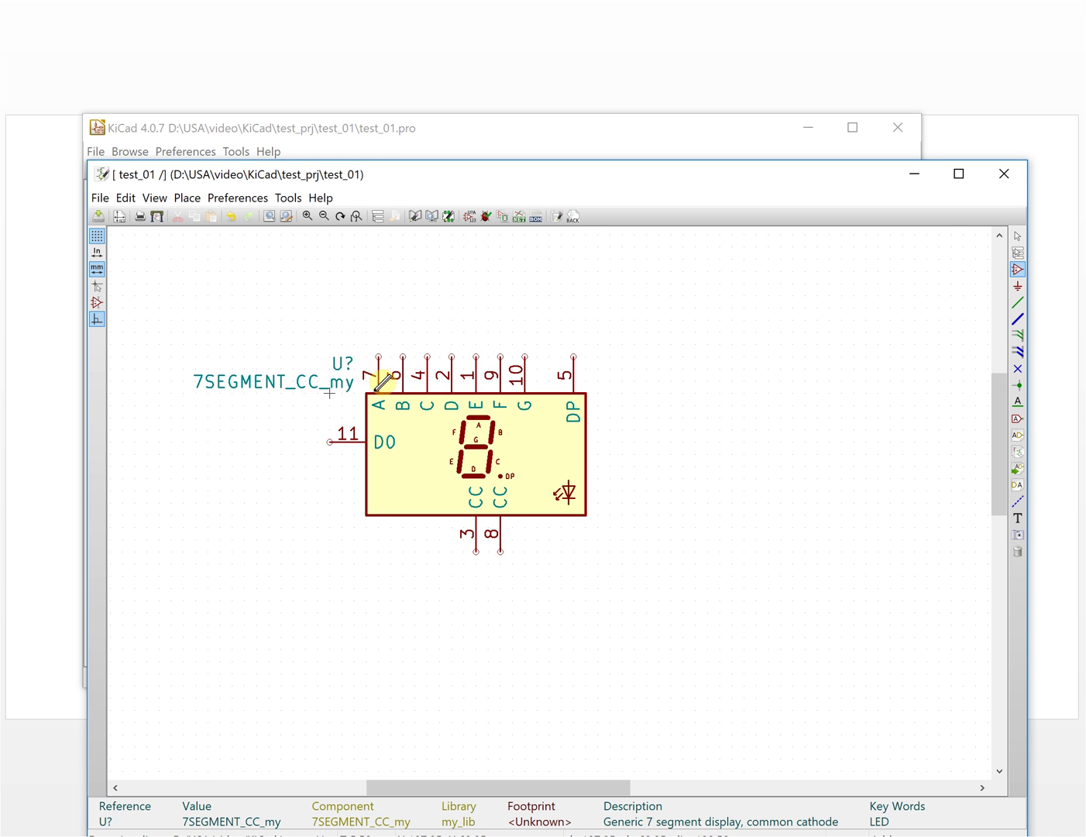
scroll(347, 385, up, 1)
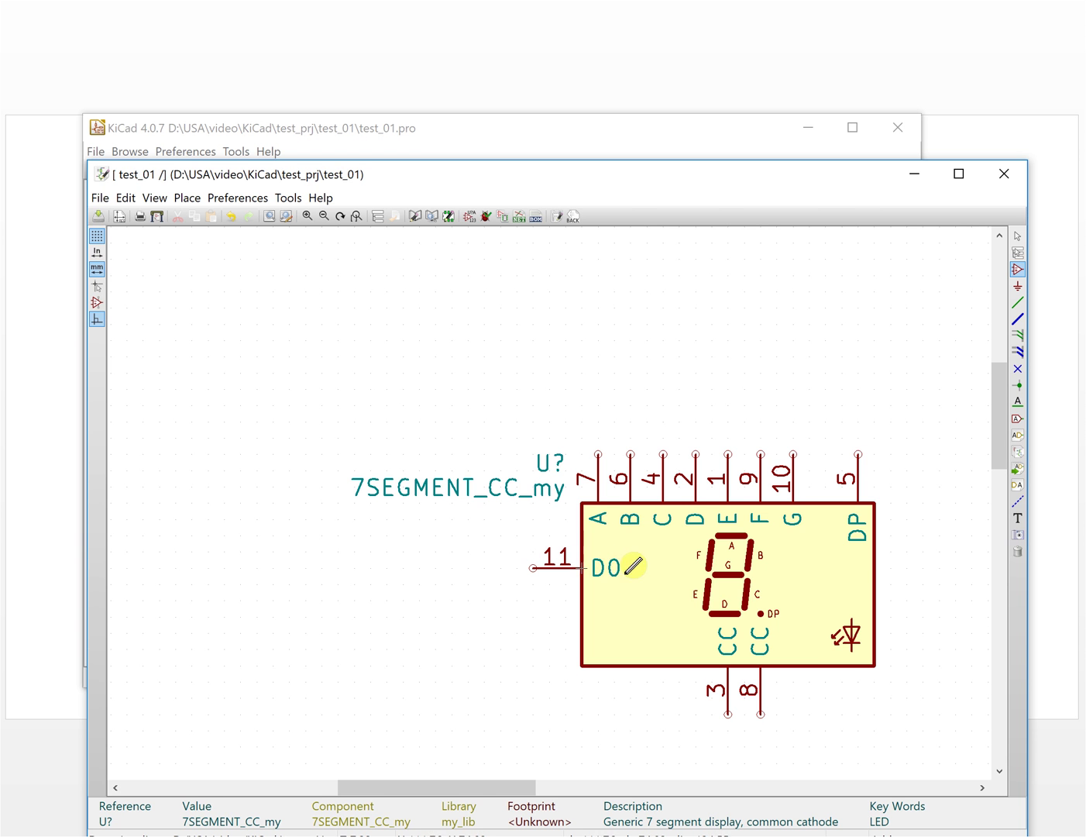
scroll(469, 451, down, 1)
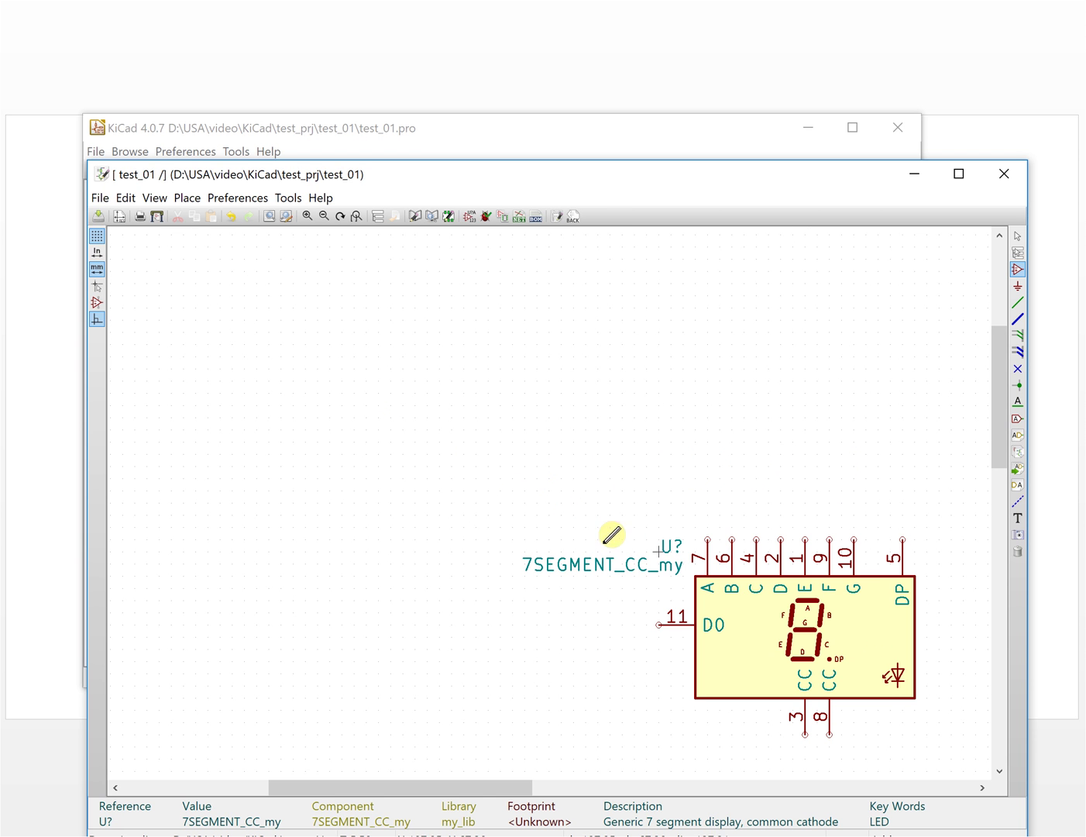
click(1001, 771)
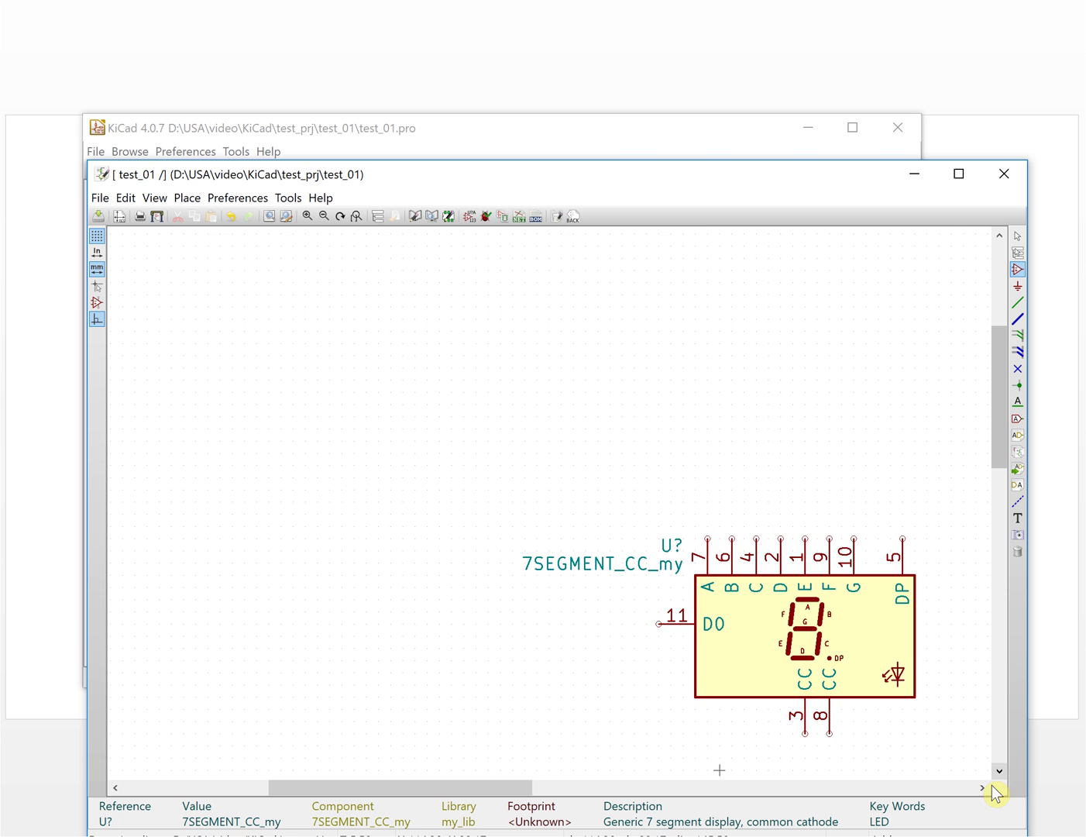
click(987, 788)
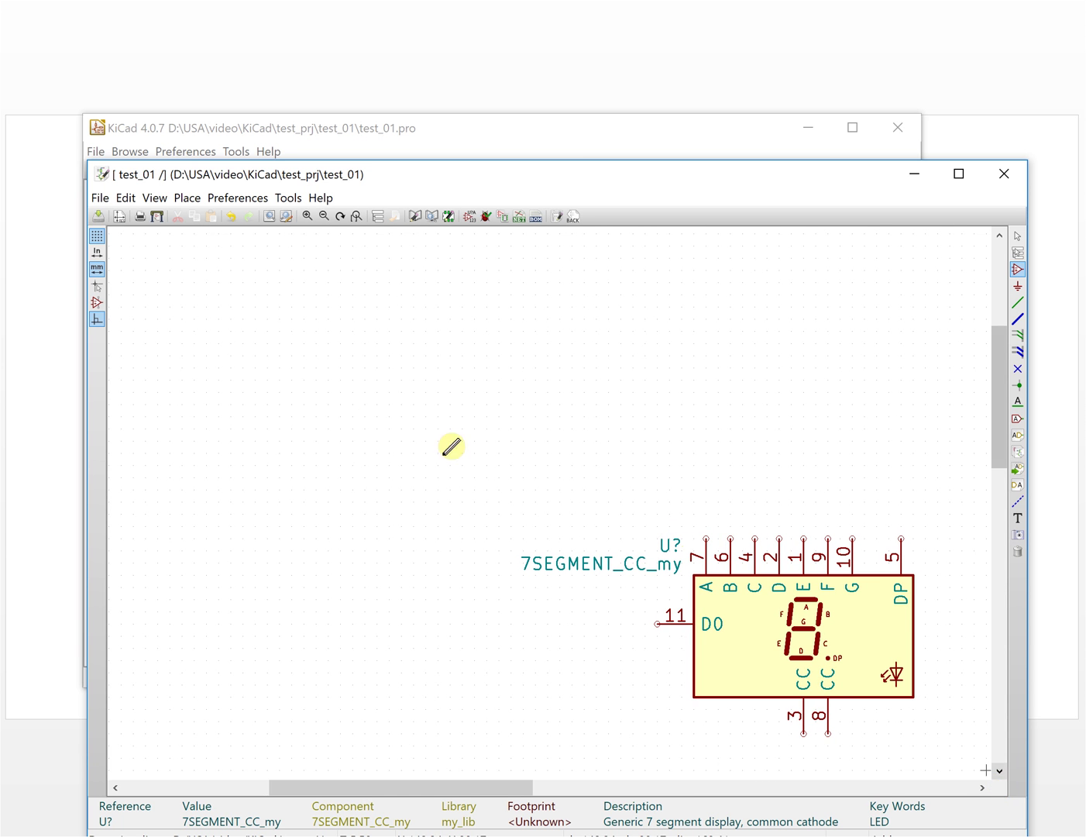
scroll(992, 678, down, 1)
scroll(997, 688, up, 1)
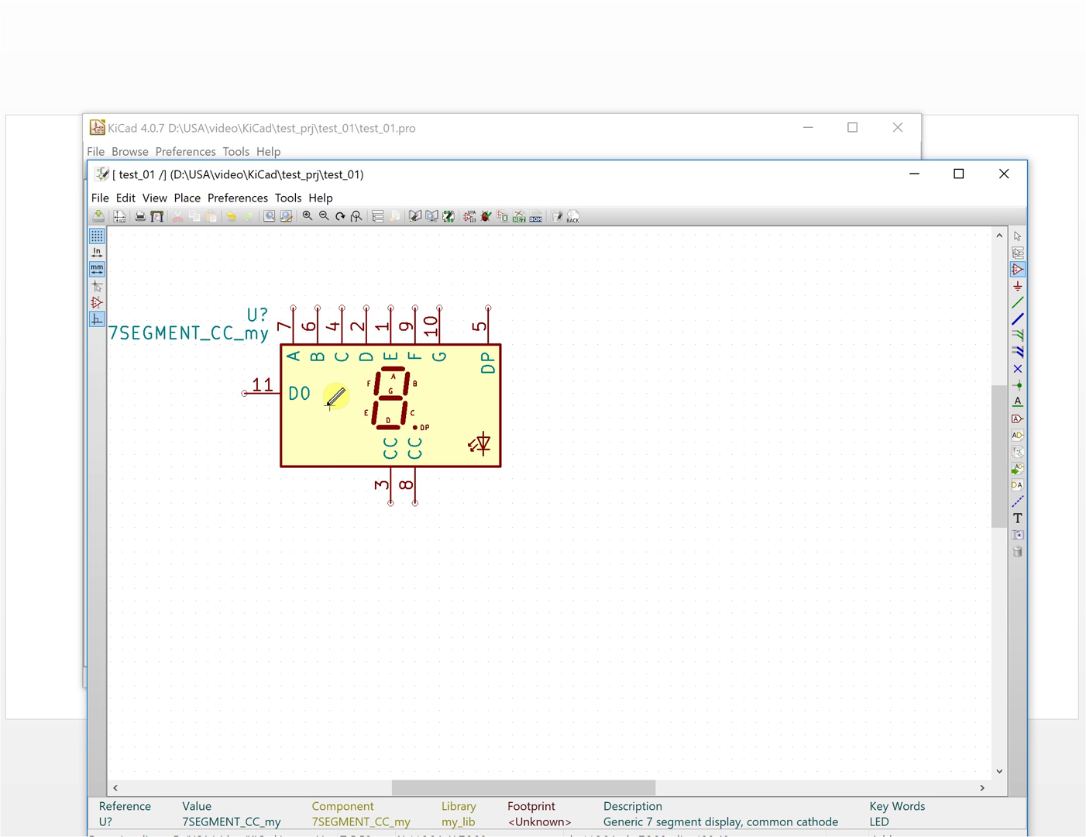
Open the placed 7SEGMENT_CC_my symbol in the library editor directly from the schematic
right_click(329, 405)
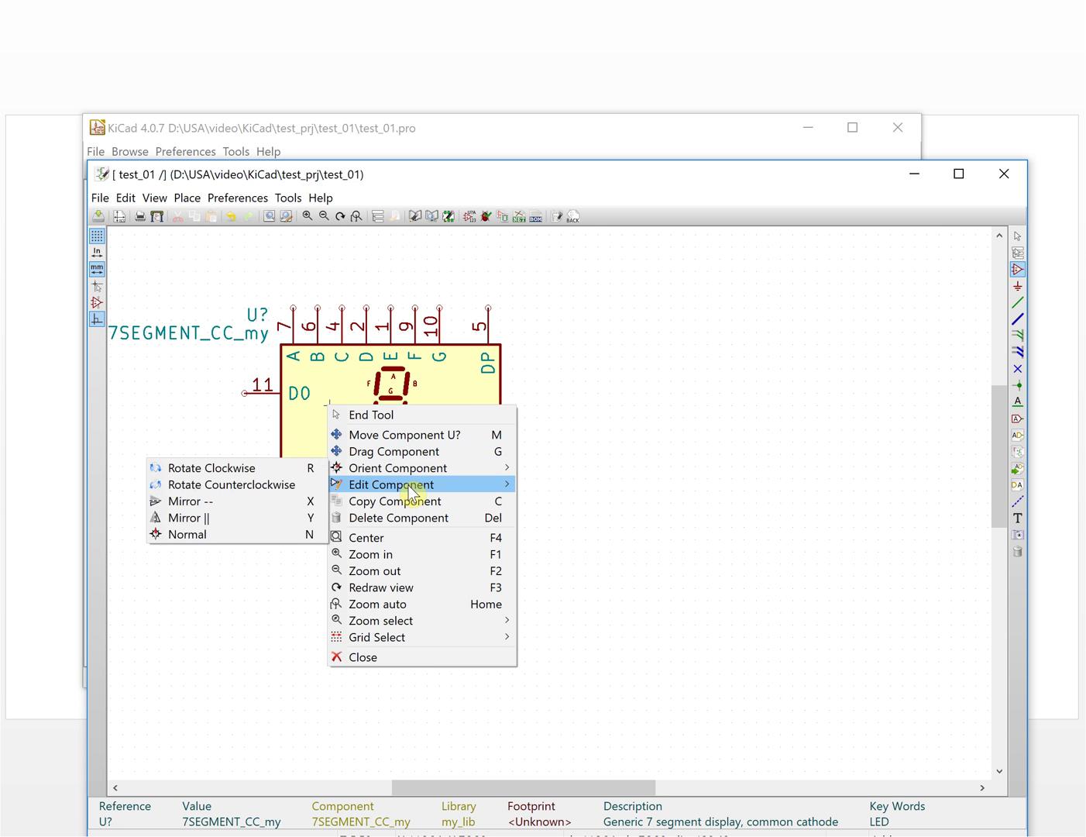
mouse_move(412, 493)
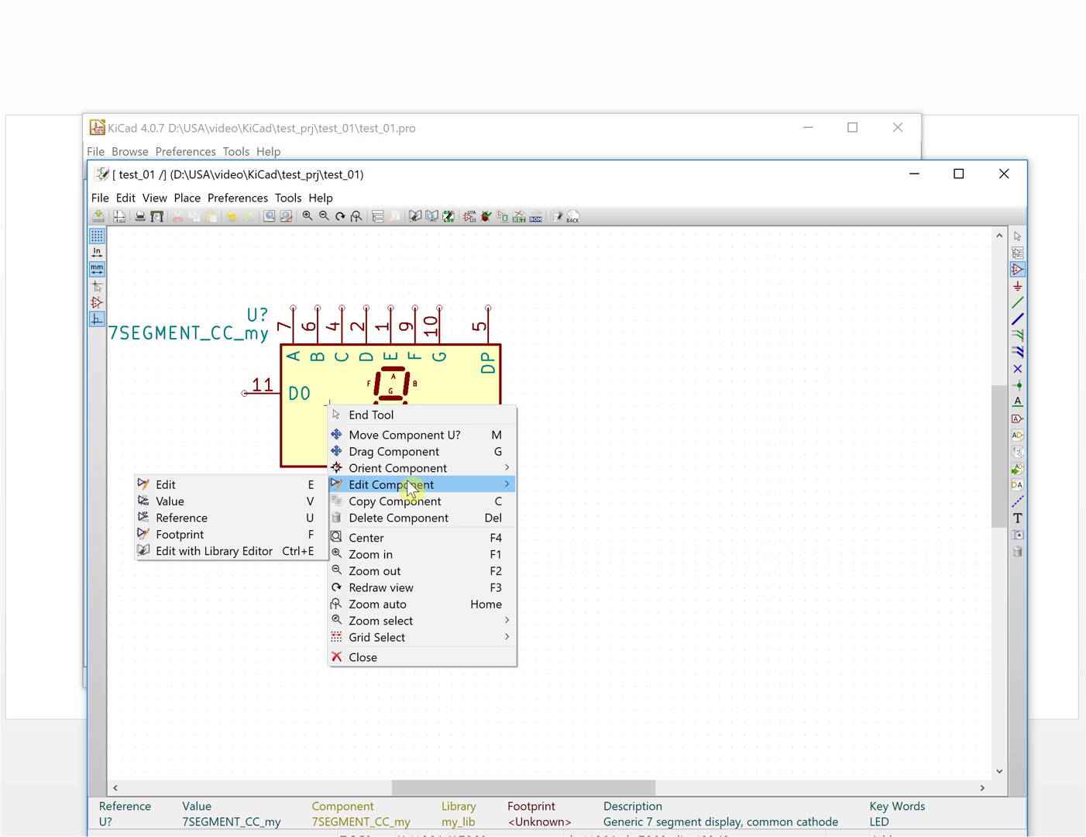
click(238, 551)
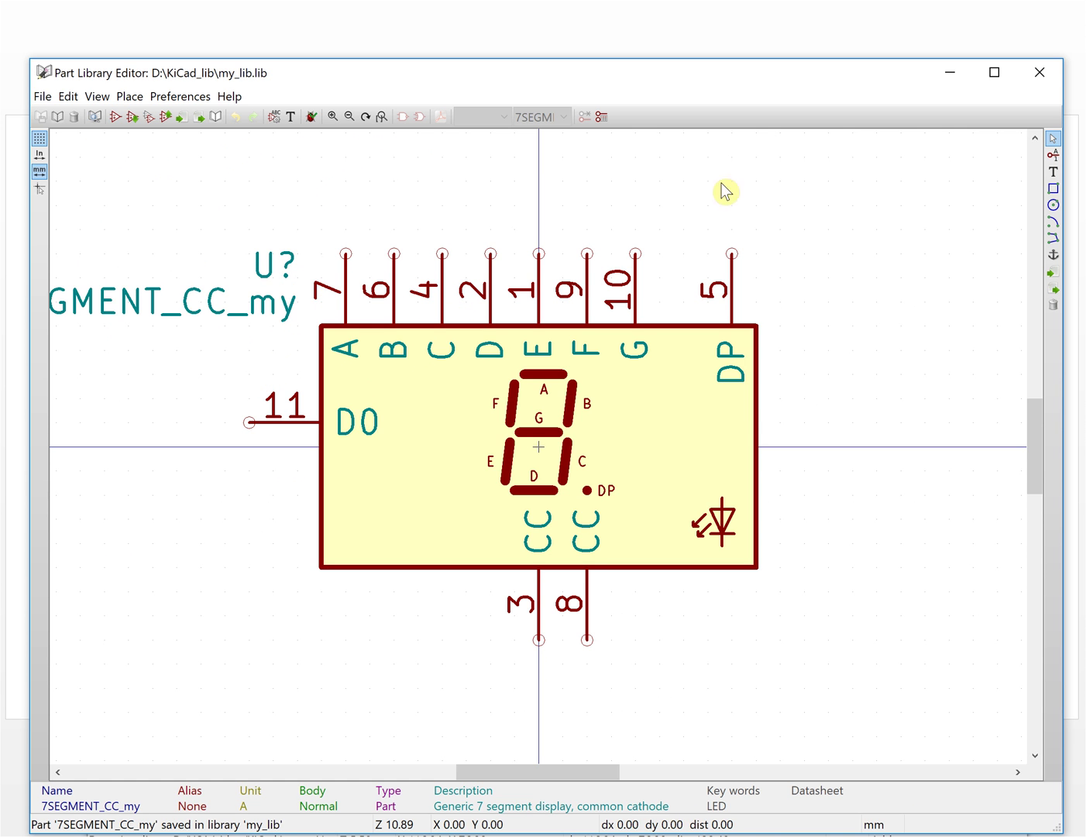
Add a pin named D1 with pin number 12 and attach it to the left edge of the body below D0
click(1054, 157)
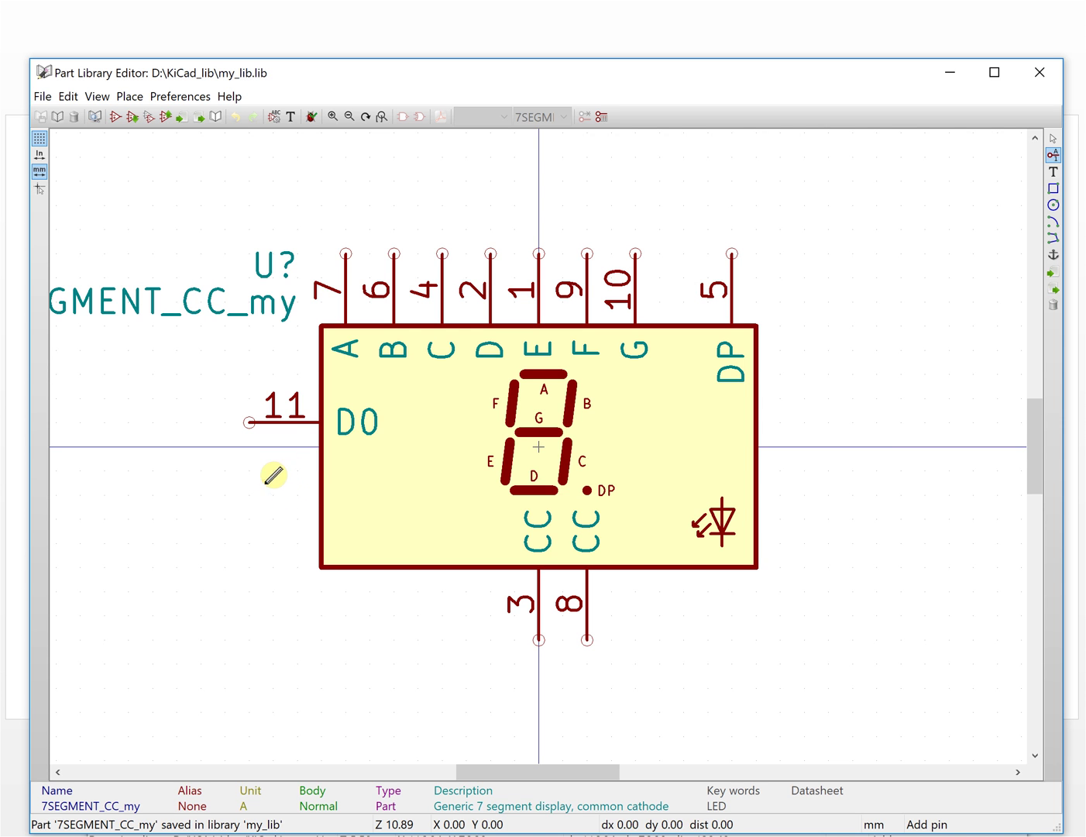
click(330, 481)
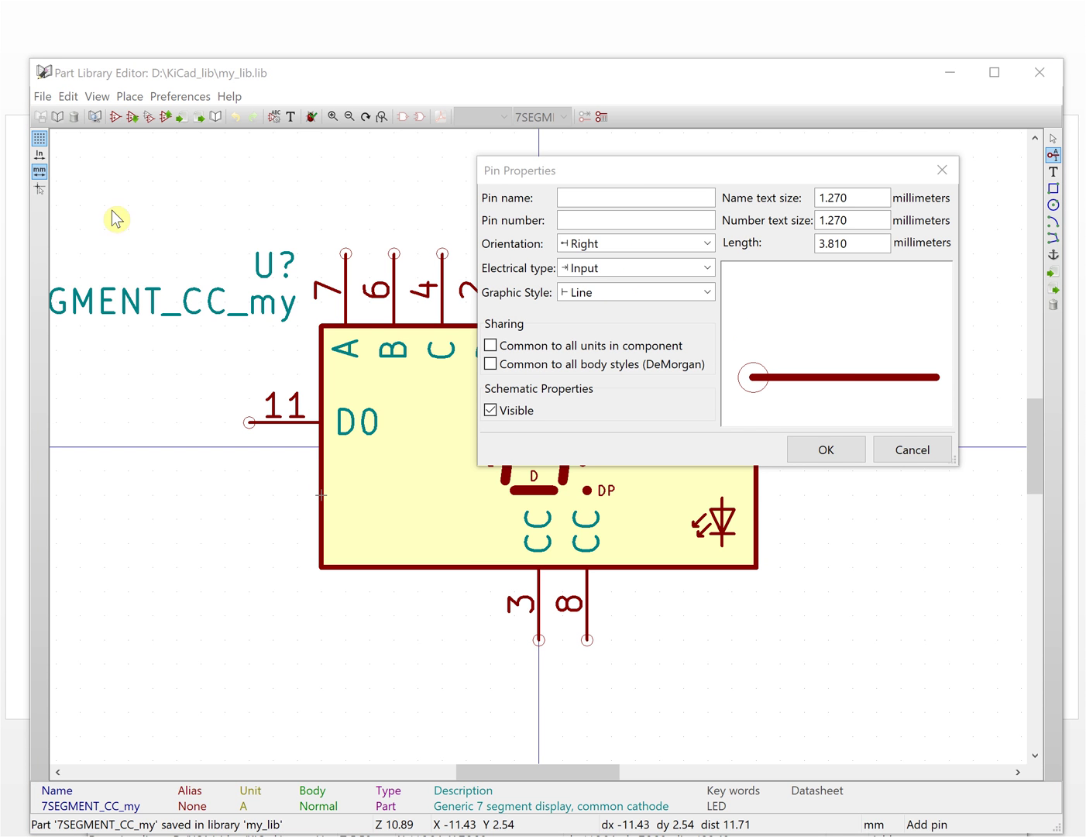
click(939, 178)
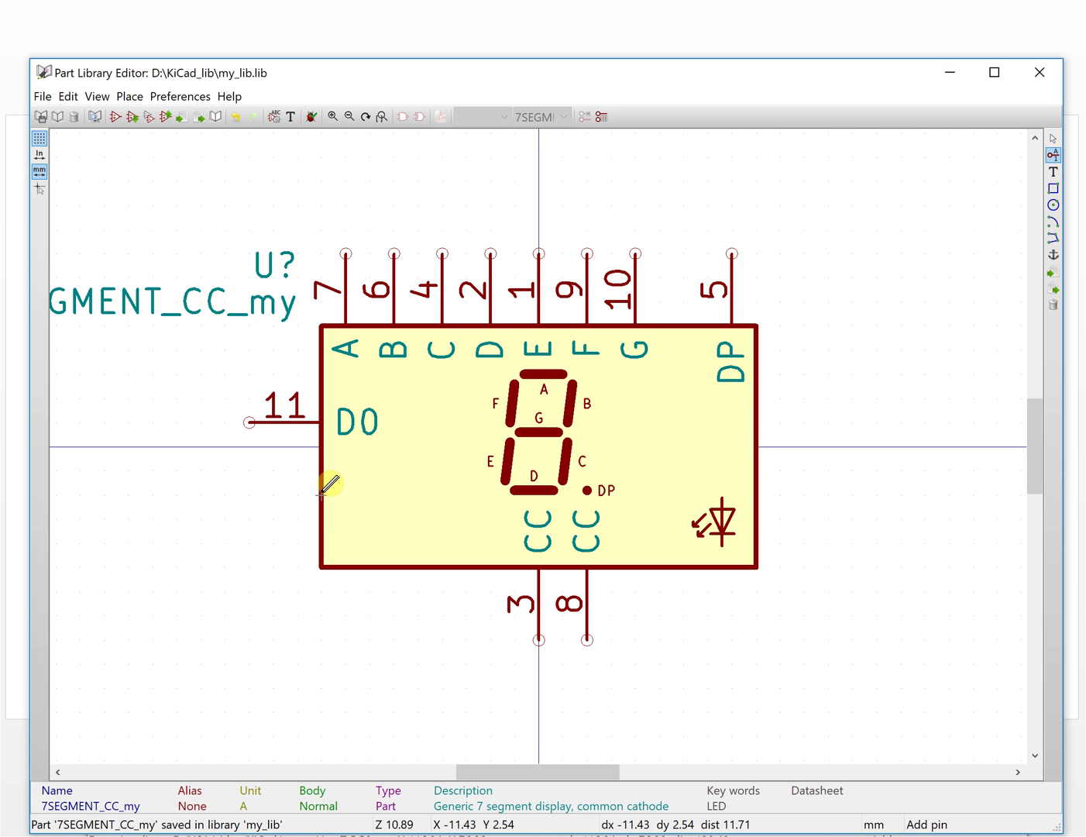
click(320, 492)
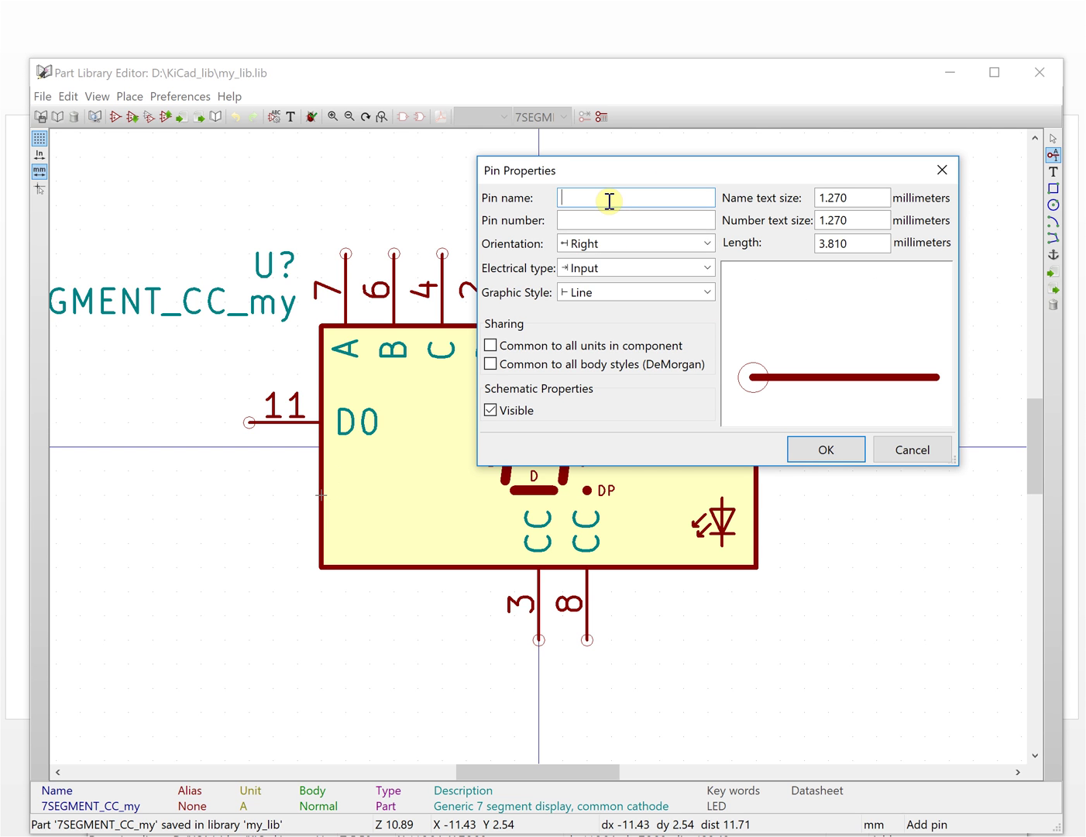
text(D)
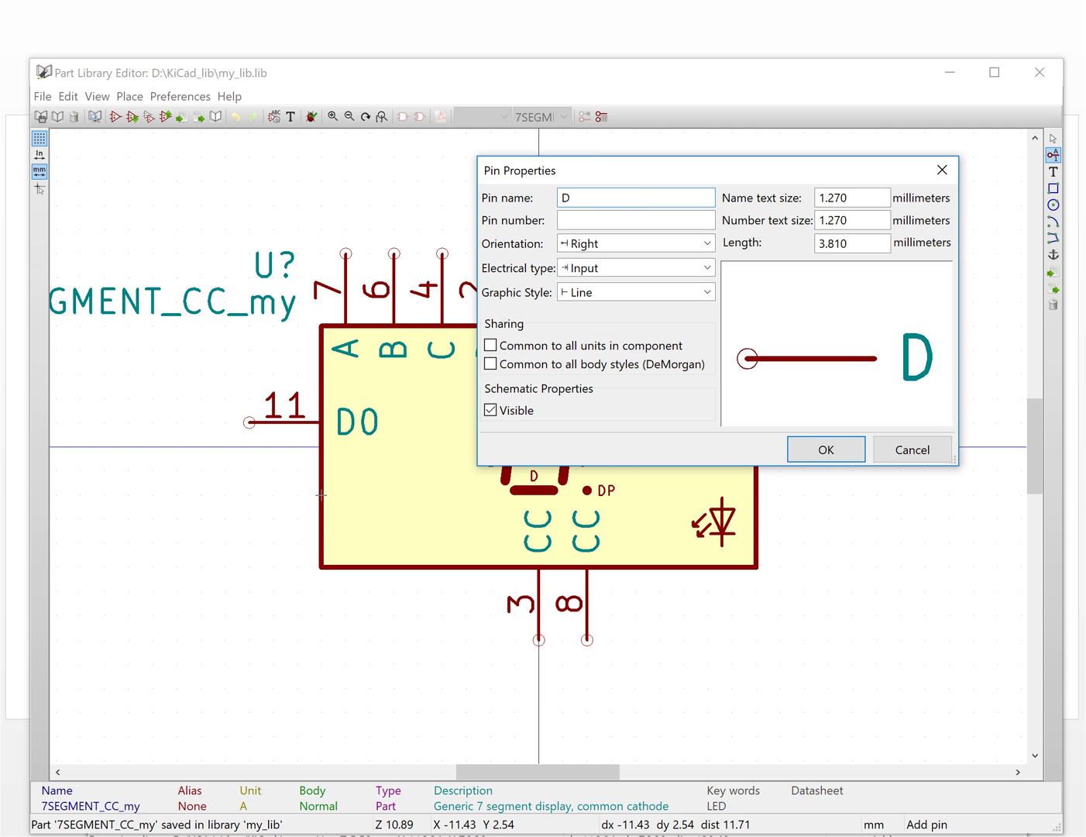
text(1)
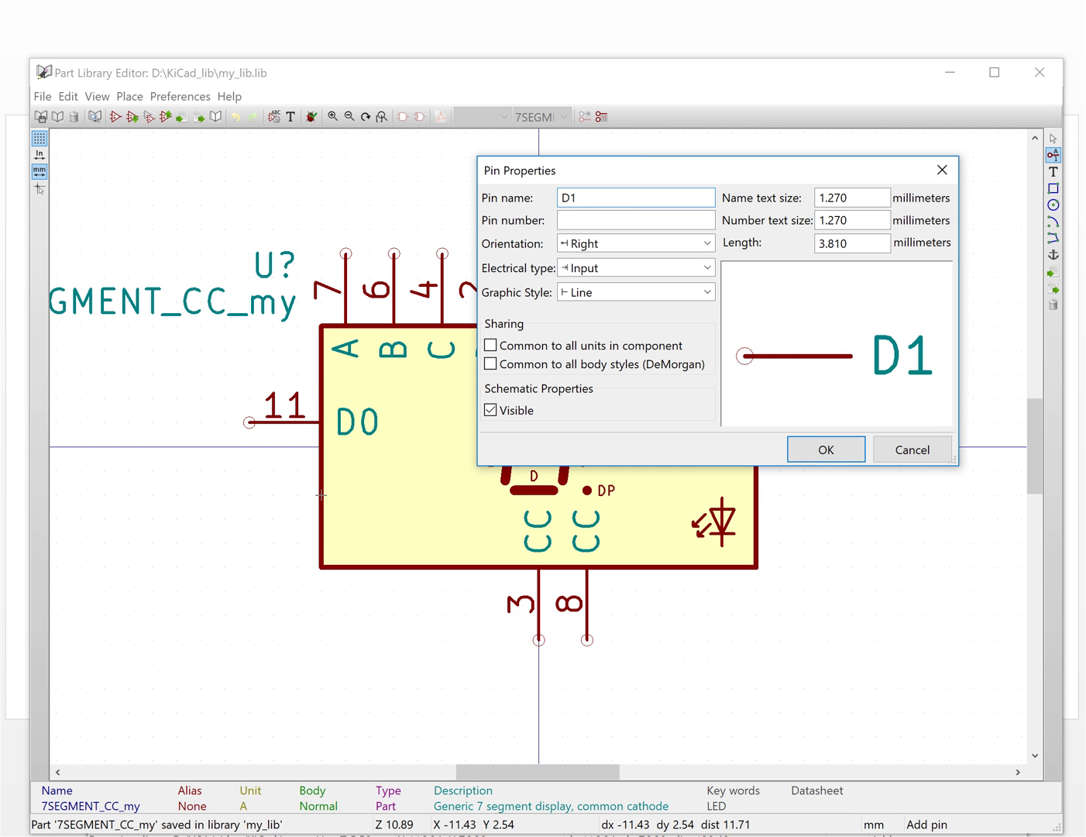
click(591, 219)
text(12)
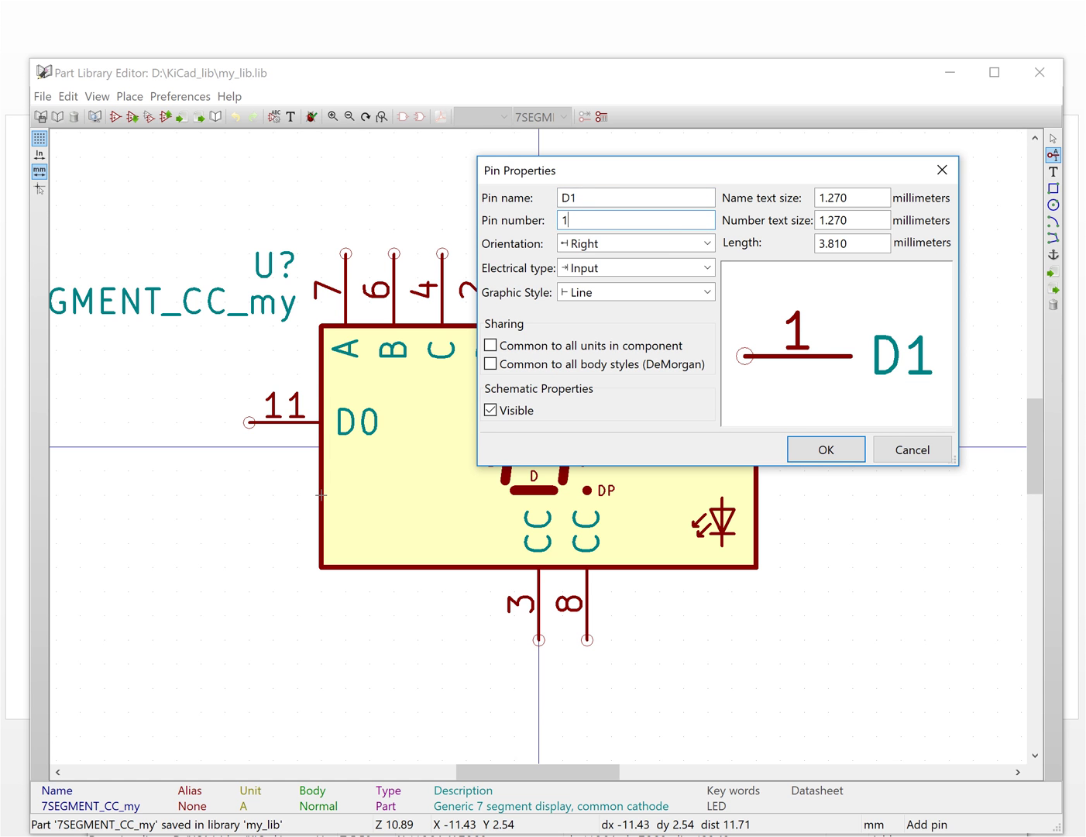
click(834, 449)
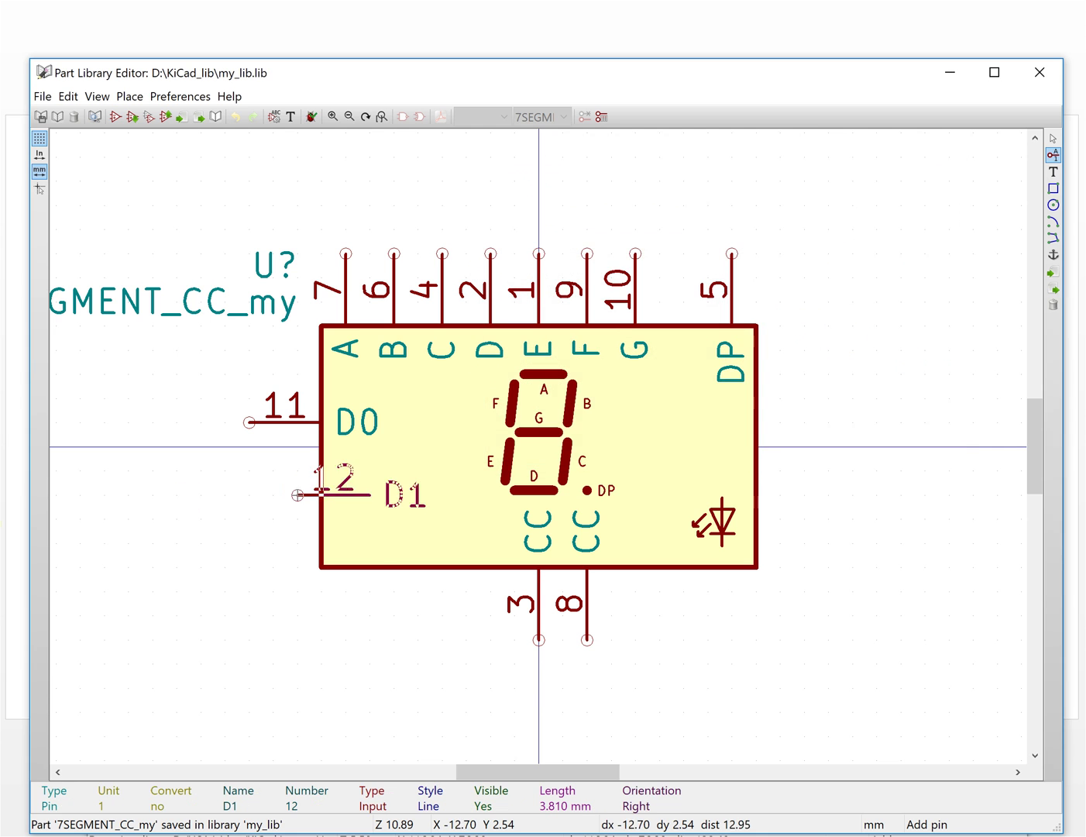
click(250, 495)
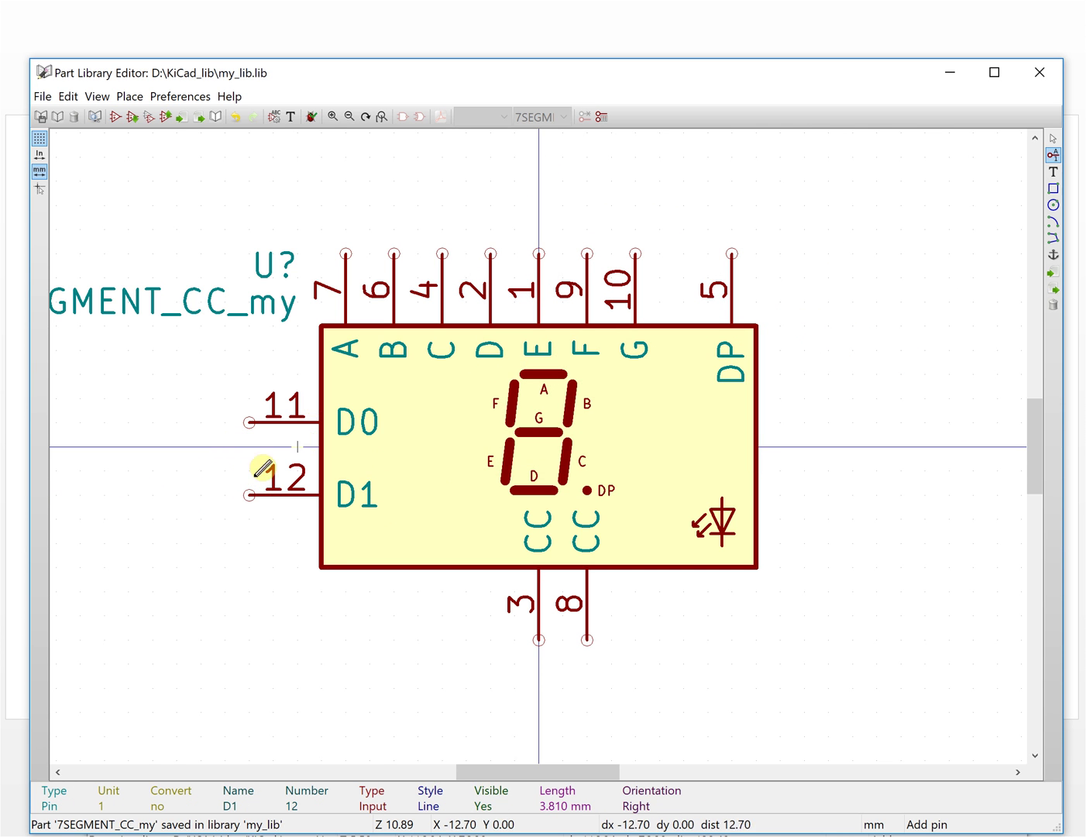
Save the 7SEGMENT_CC_my symbol with its new D1 pin to the library file my_lib.lib, allowing the file to be modified
click(40, 124)
click(536, 501)
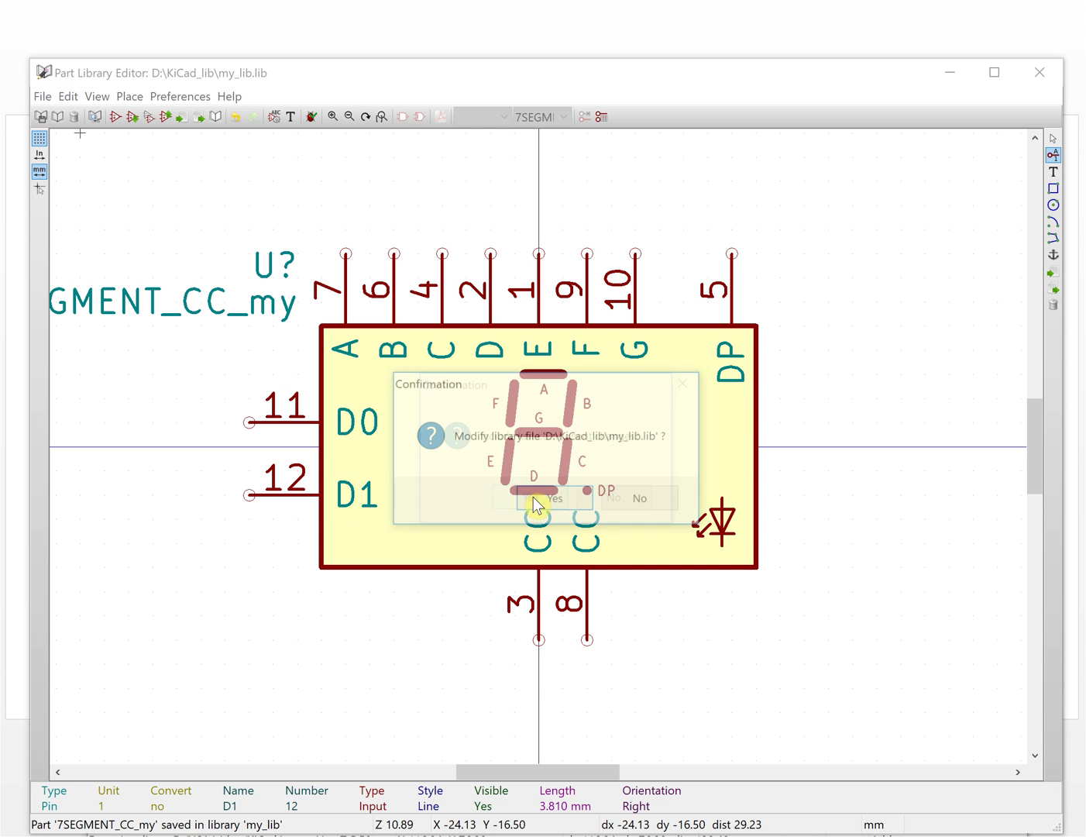
click(544, 499)
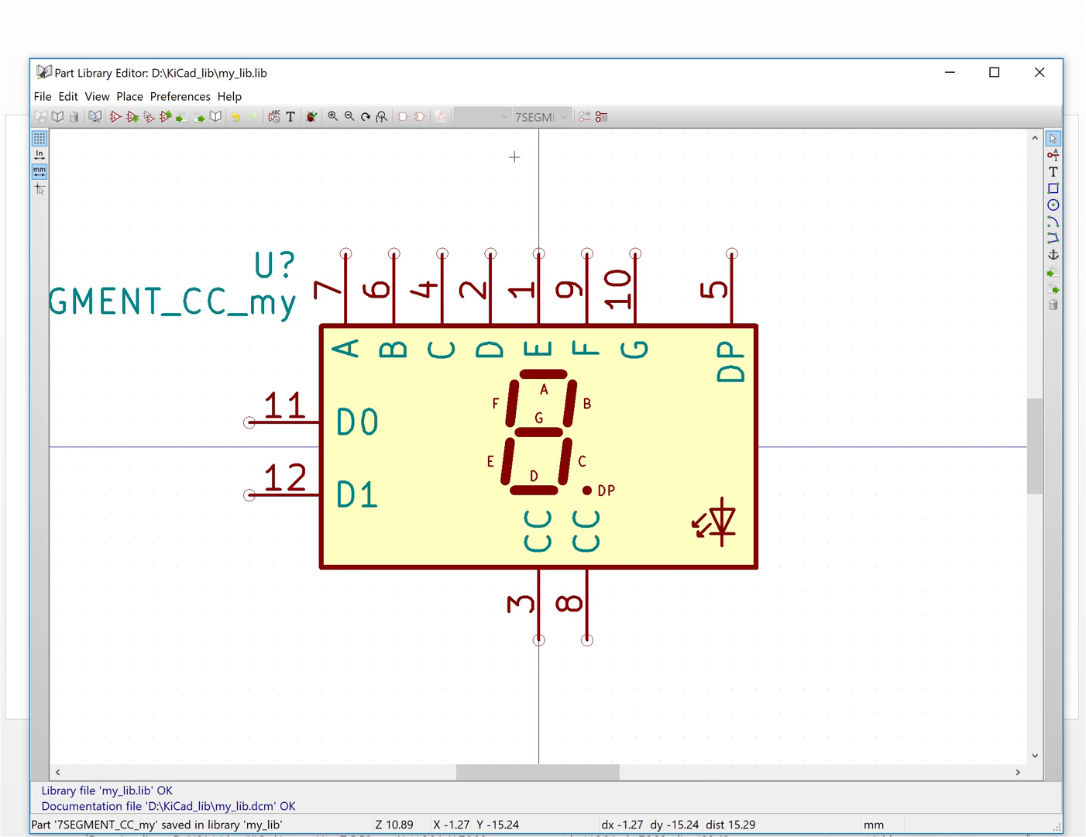
Return to the test_01 schematic and redraw it to check pin D1 on the placed 7SEGMENT_CC_my symbol
drag(610, 72, 767, 75)
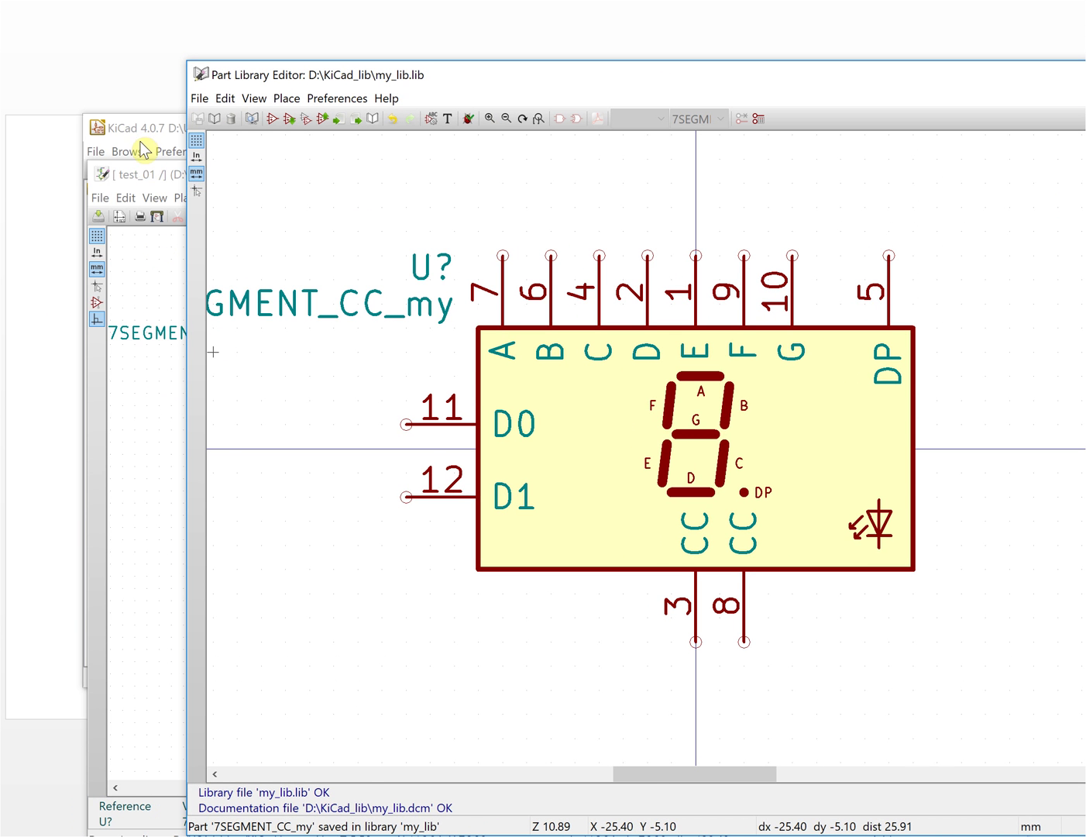
click(146, 170)
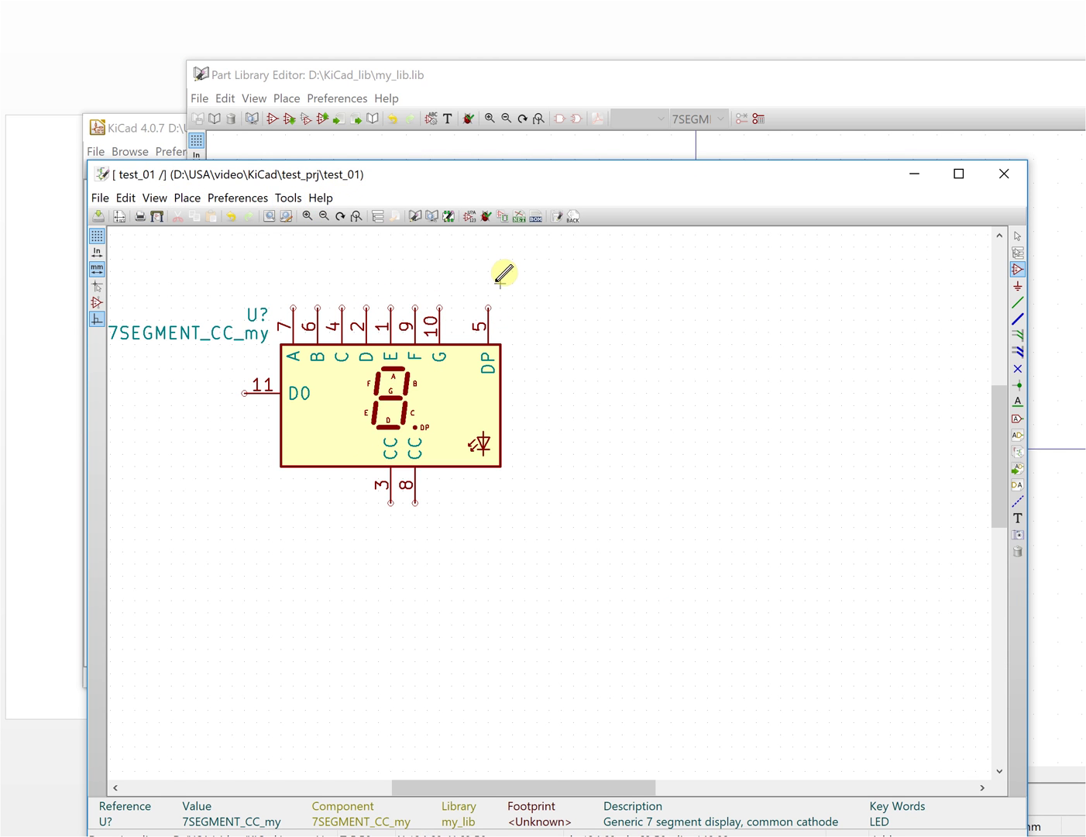
key(Home)
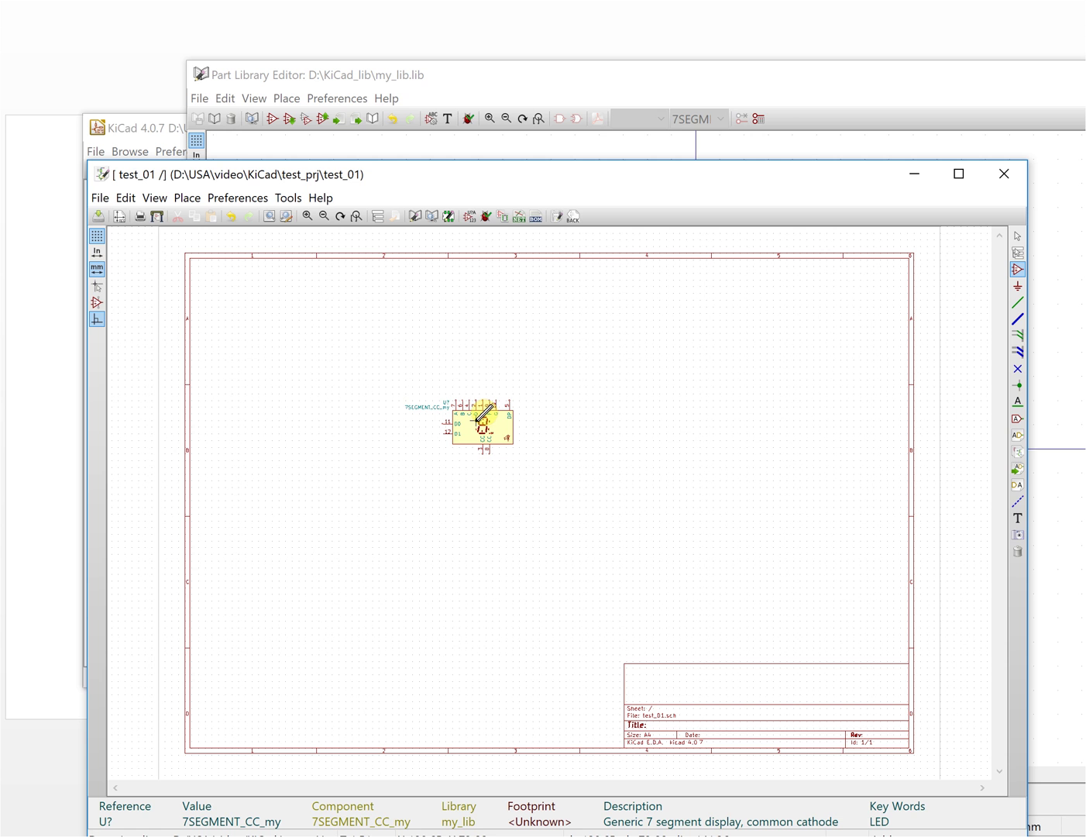
right_click(475, 420)
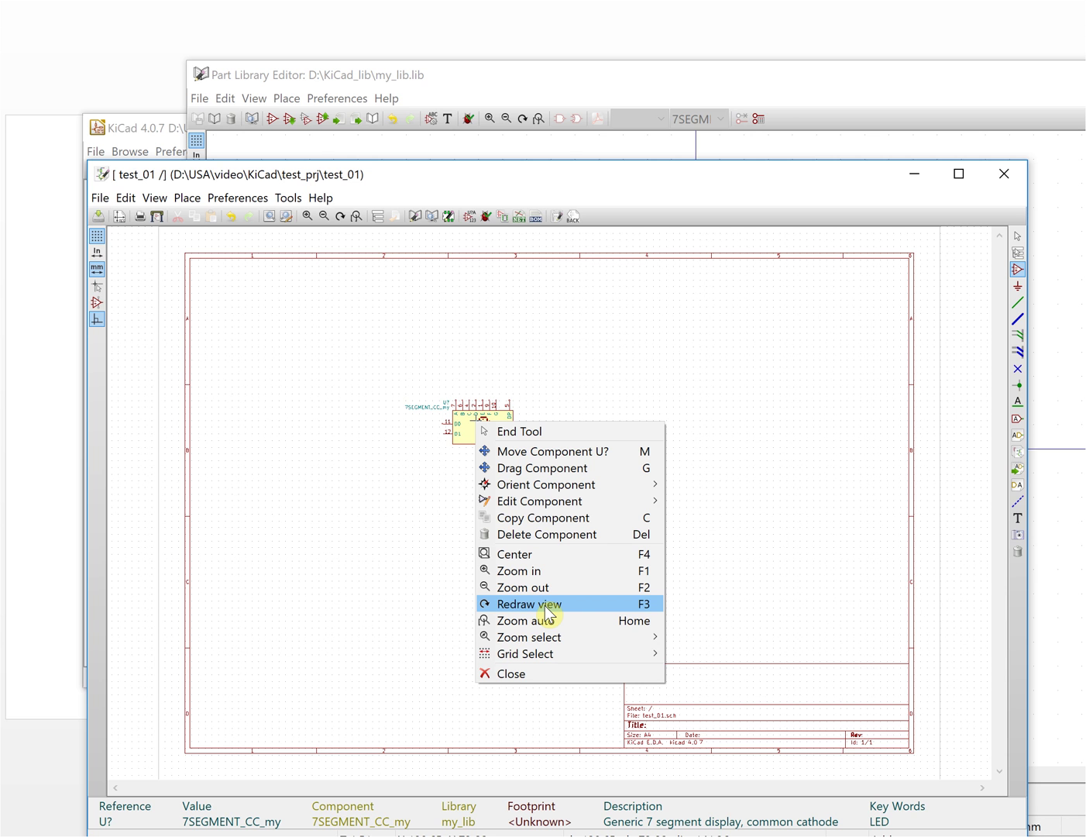
click(645, 604)
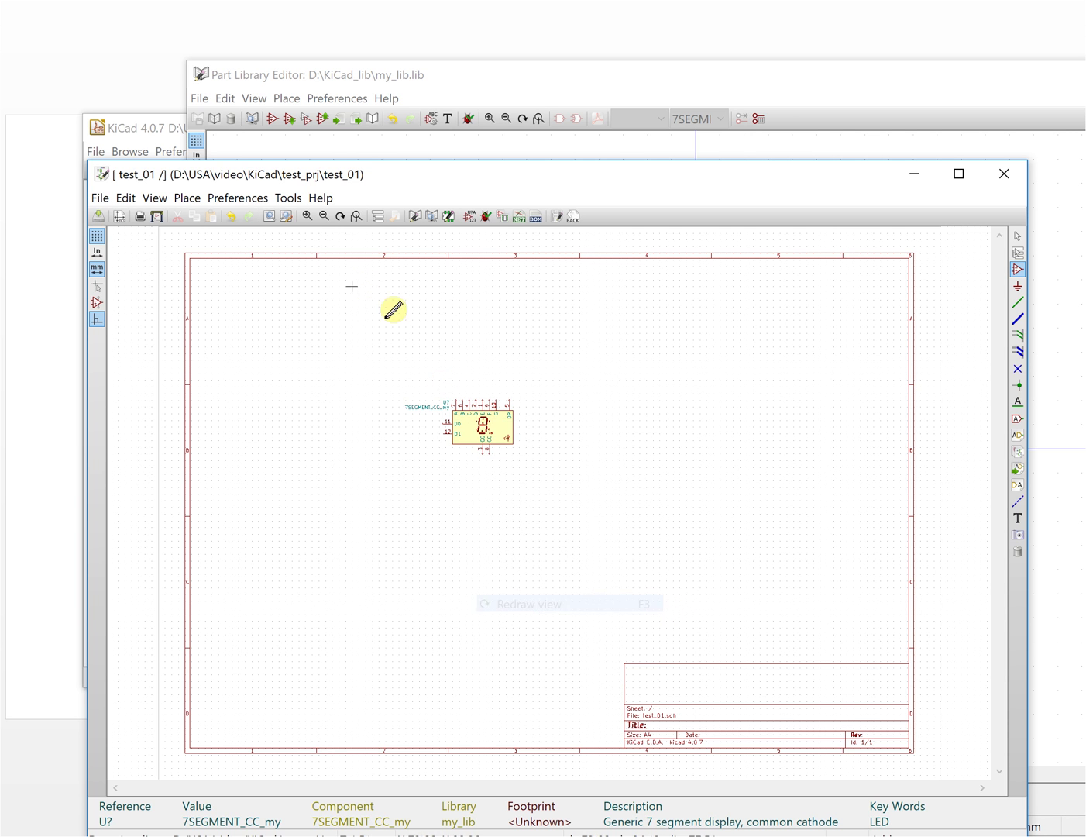
scroll(465, 432, up, 3)
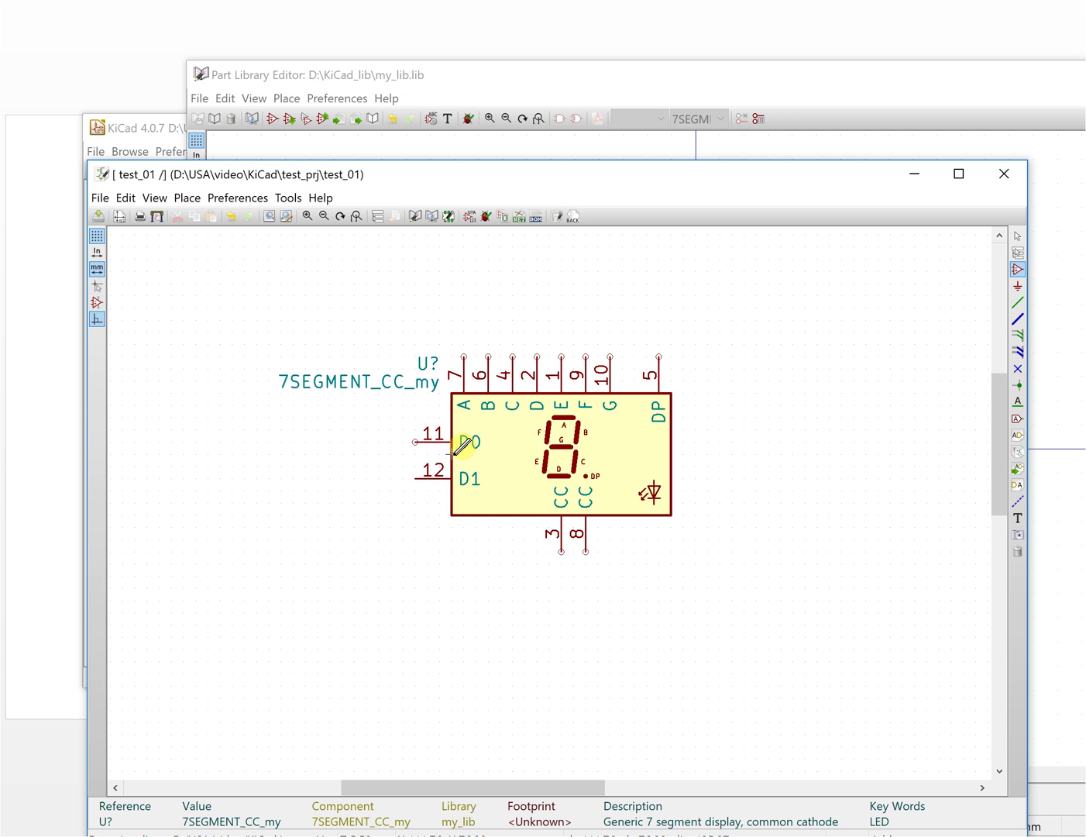
Reopen the placed 7SEGMENT_CC_my symbol in the library editor from the schematic
right_click(504, 442)
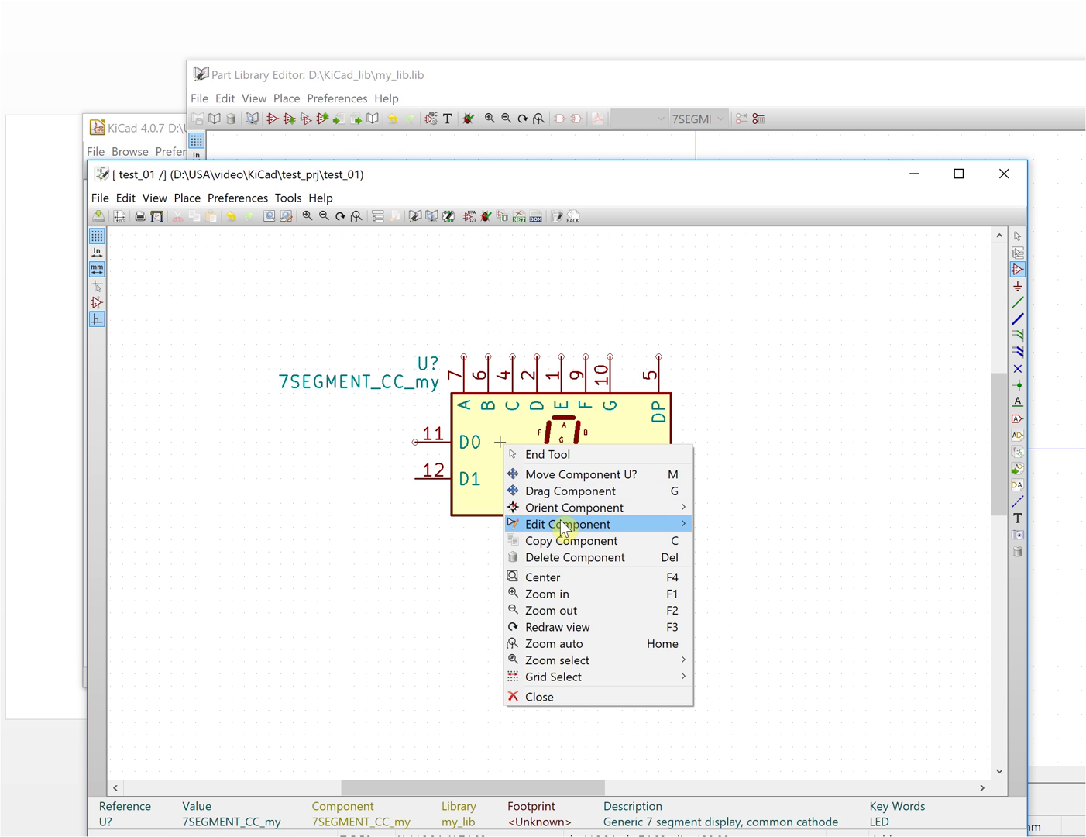
mouse_move(557, 526)
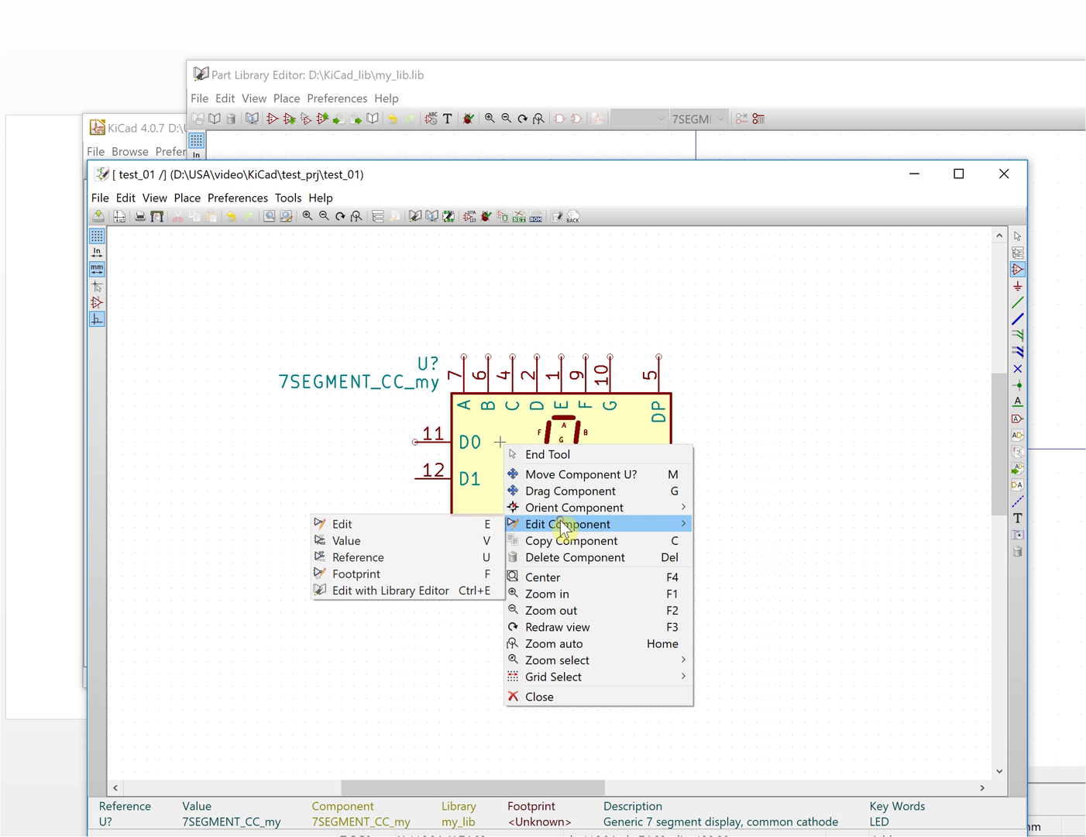
click(401, 592)
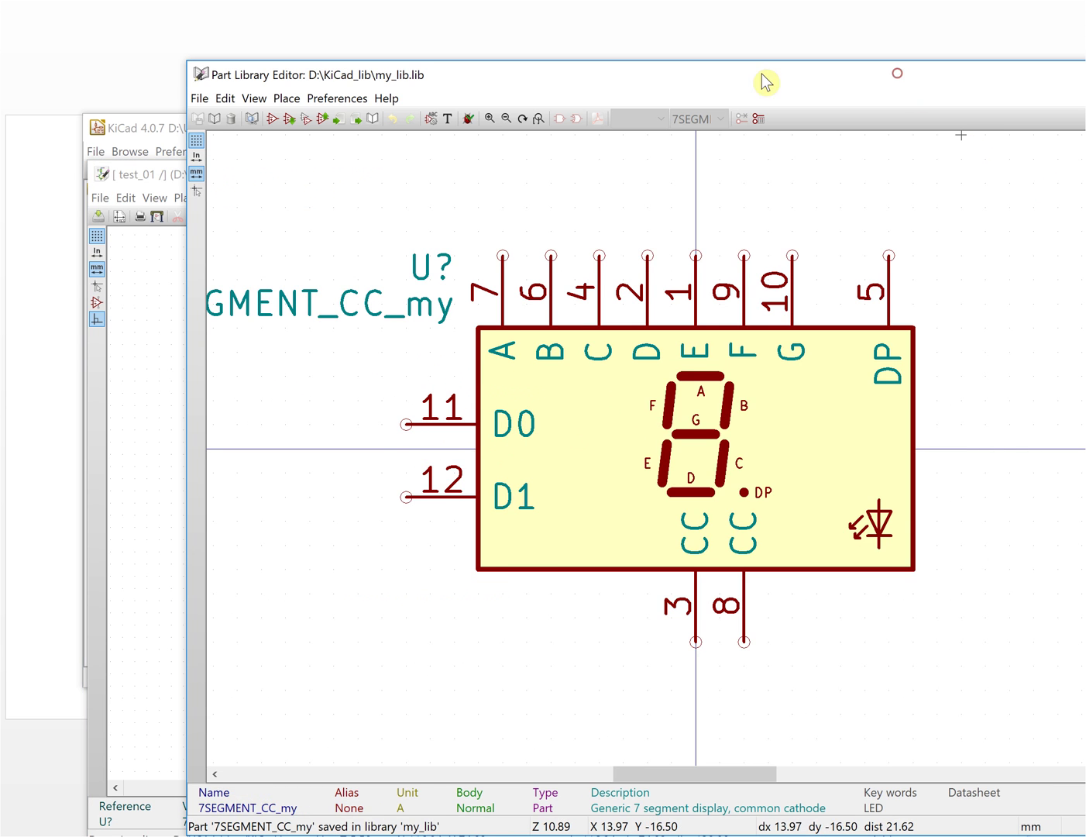
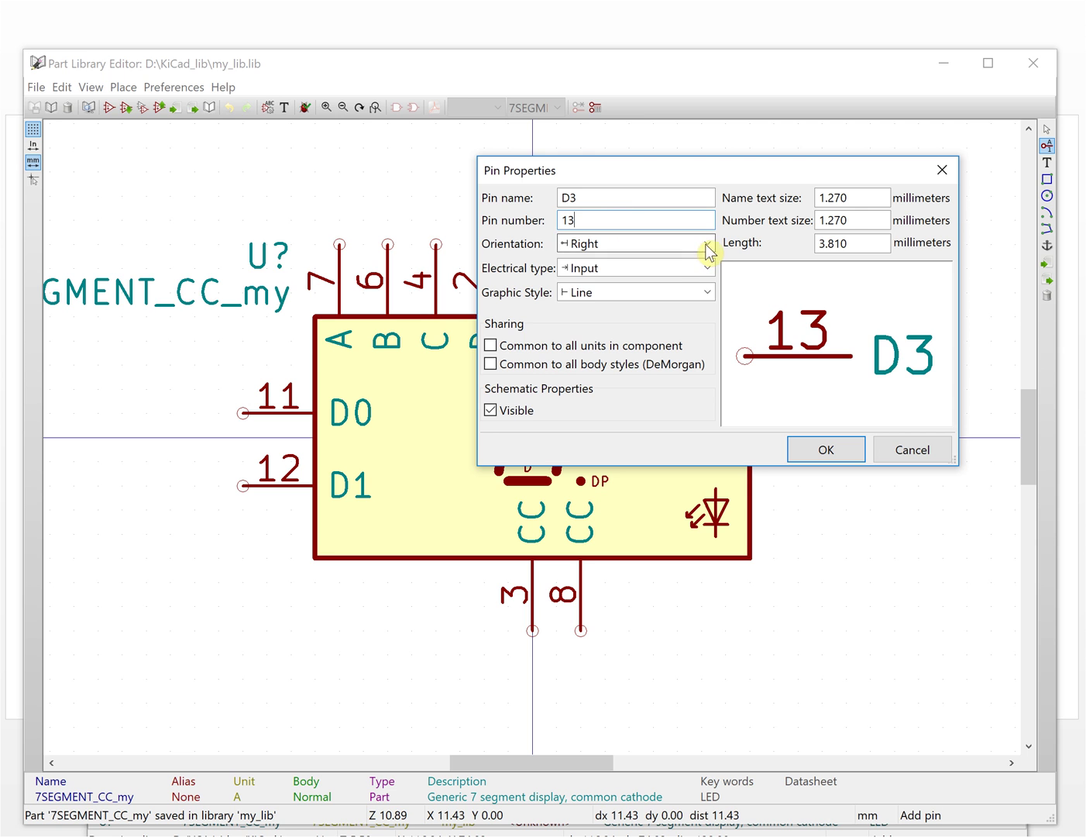
Add an input pin named D3 with number 13 and Left orientation, attached to the right edge of the symbol body
click(707, 244)
click(601, 275)
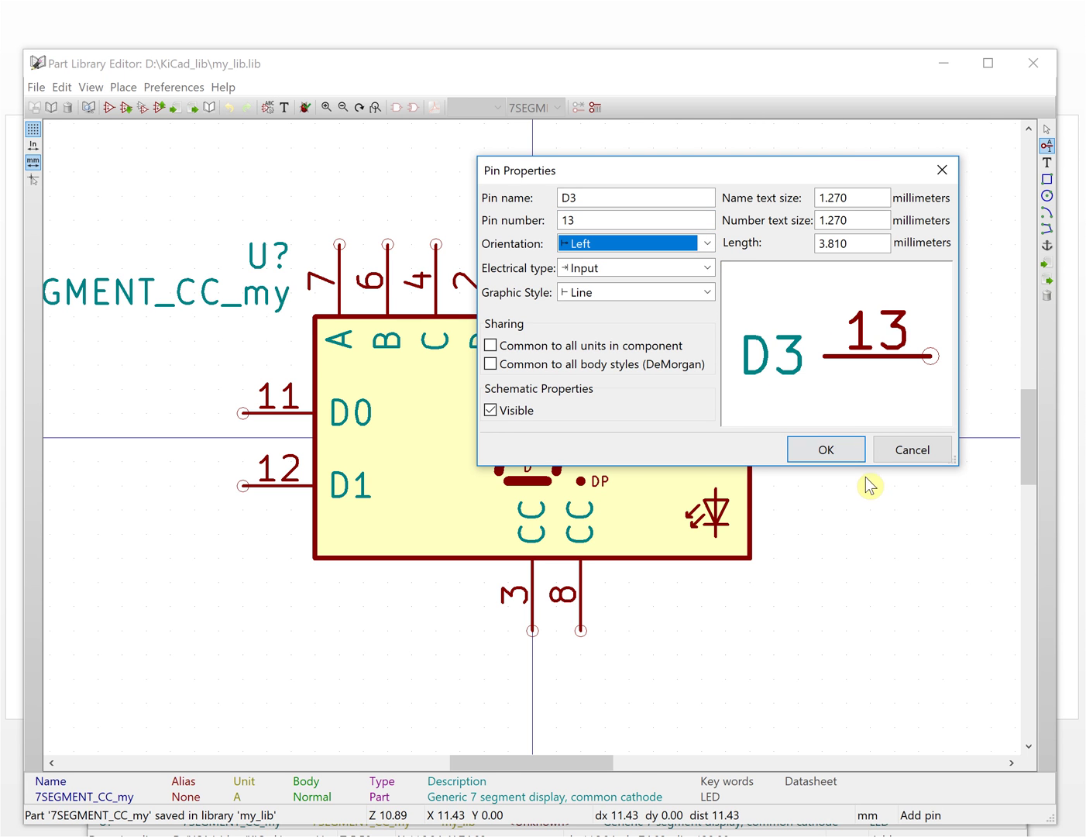
click(842, 450)
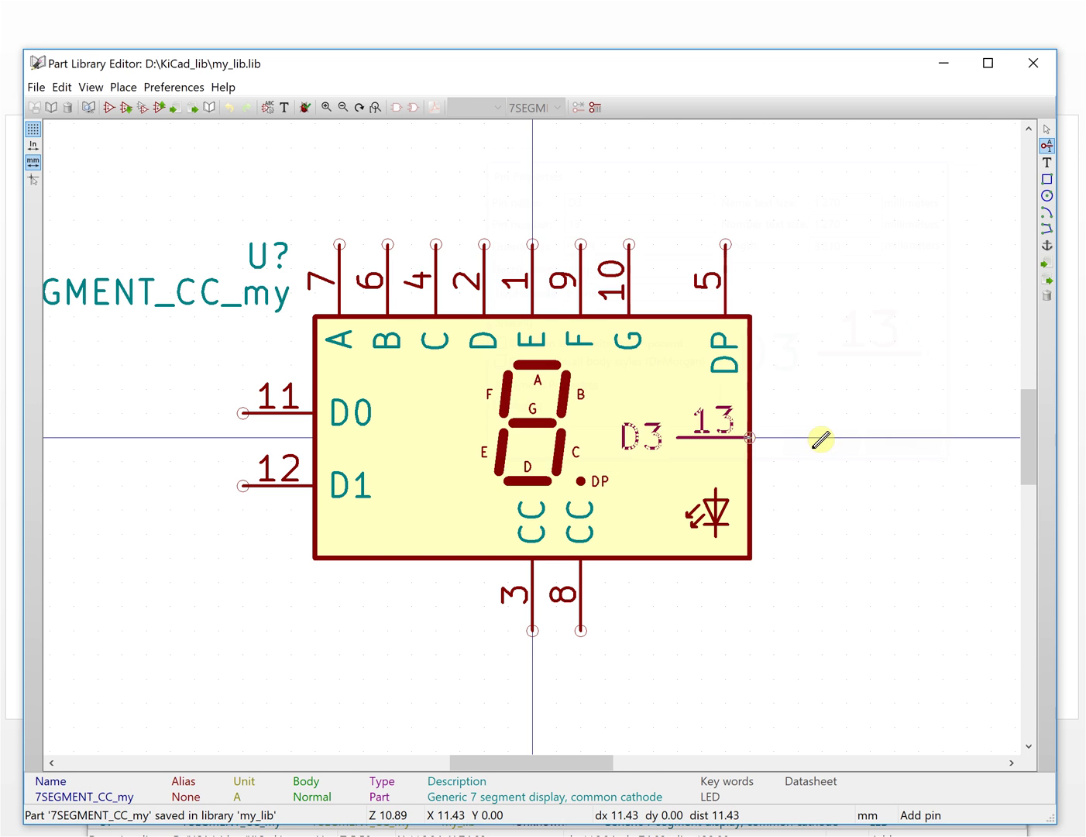
click(826, 439)
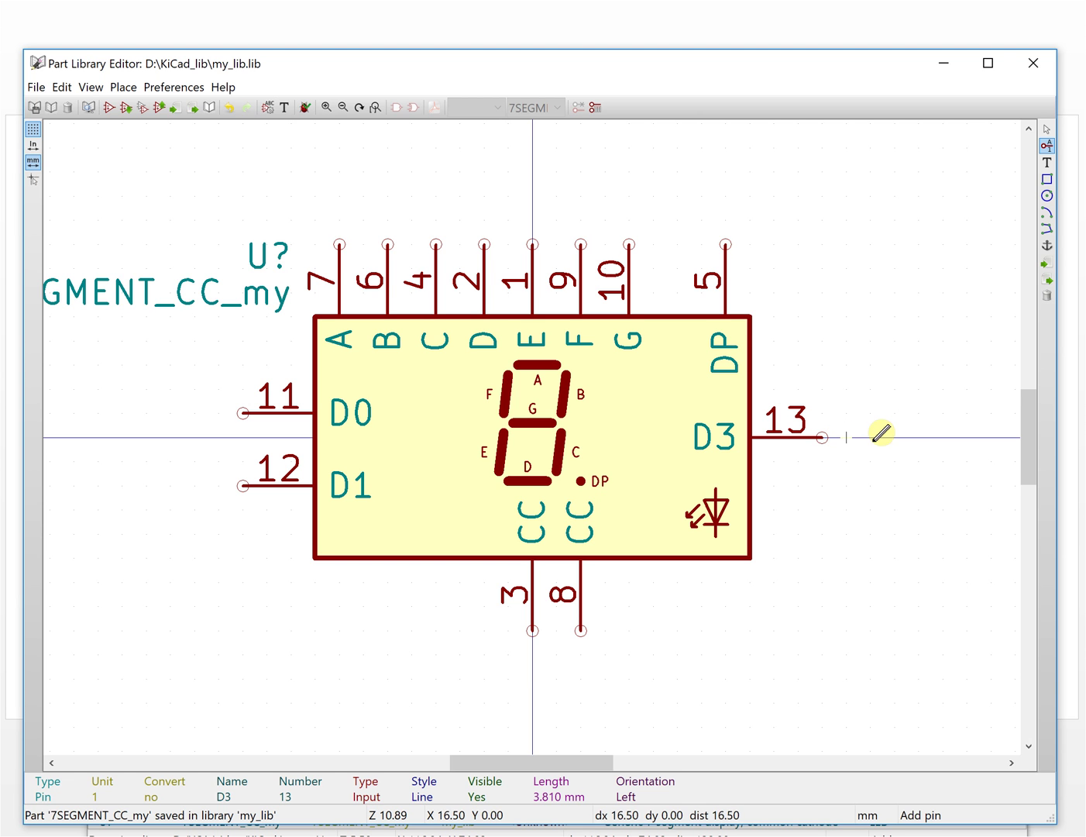
Save the symbol with its added D3 pin to my_lib.lib, allowing the library file to be modified
click(36, 110)
click(538, 486)
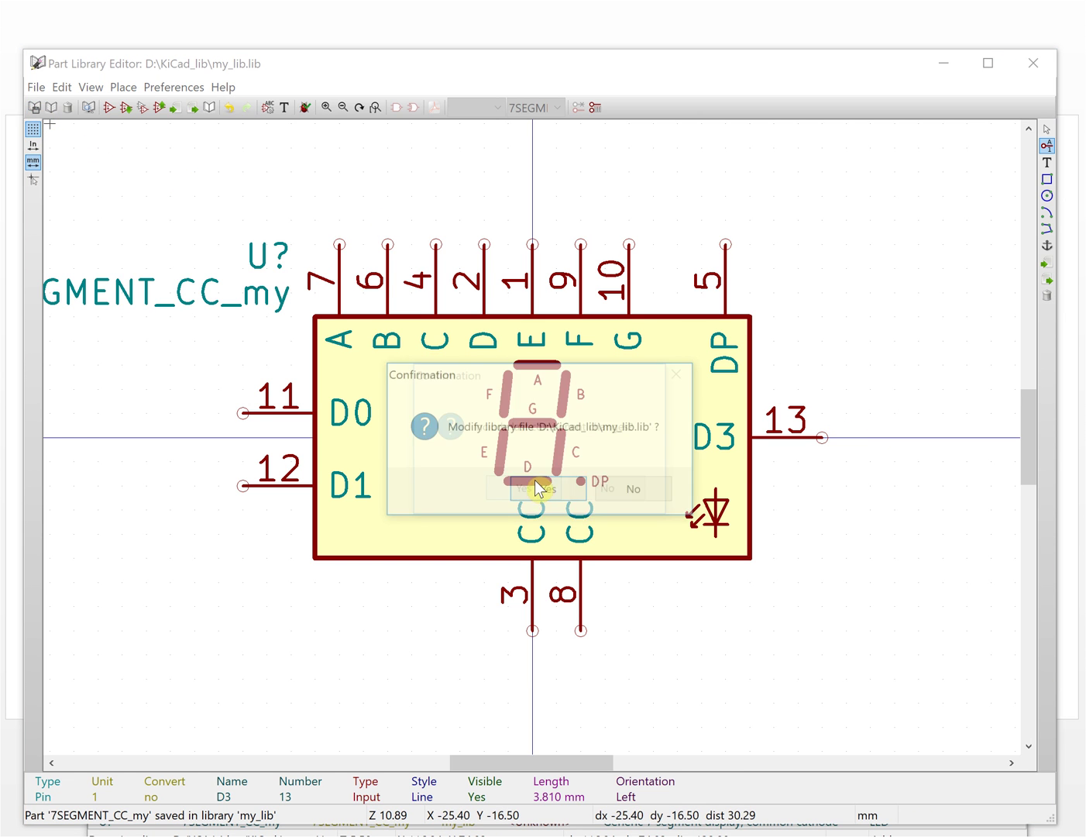
click(543, 488)
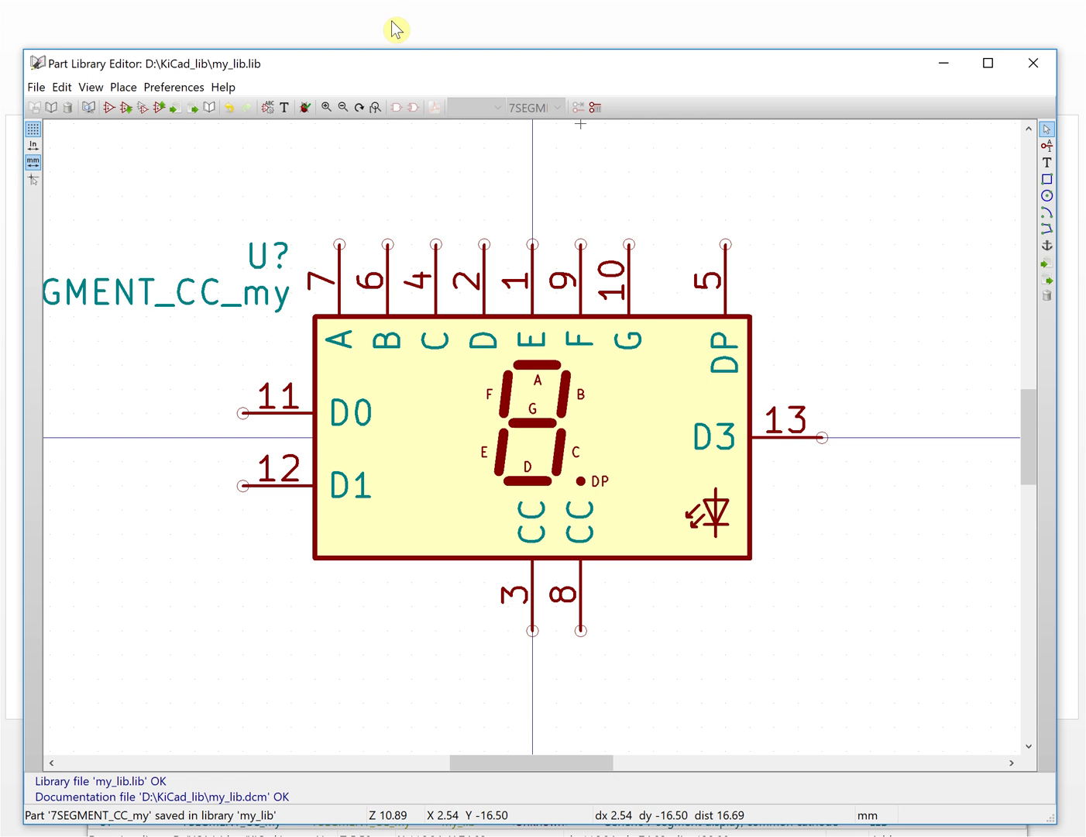
Go back to the test_01 schematic and redraw the view to update the placed symbol with pin D3
key(alt+F4)
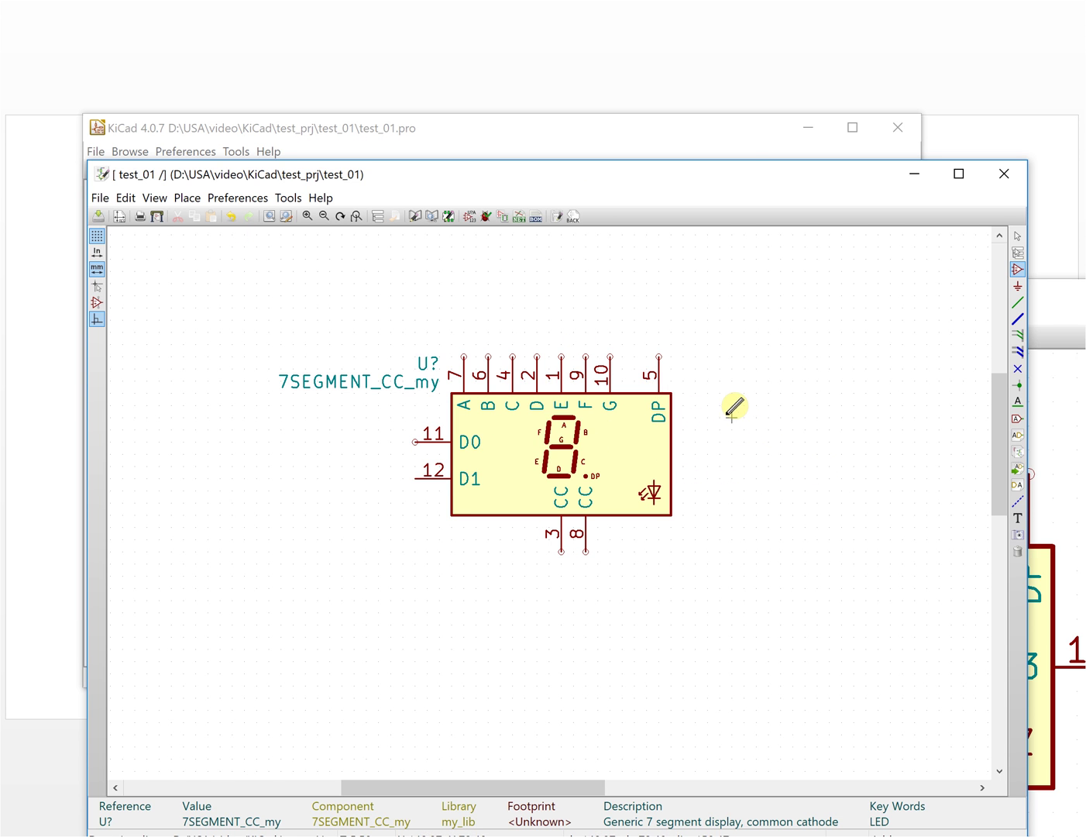
right_click(629, 453)
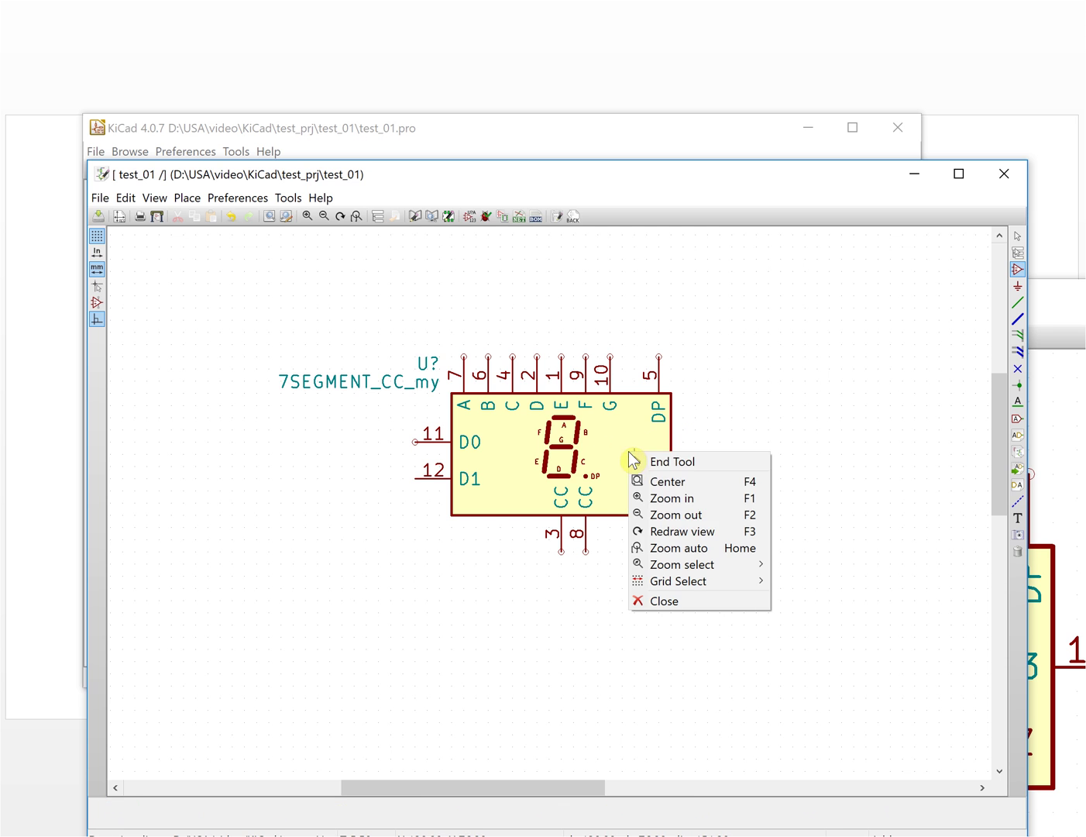
click(719, 533)
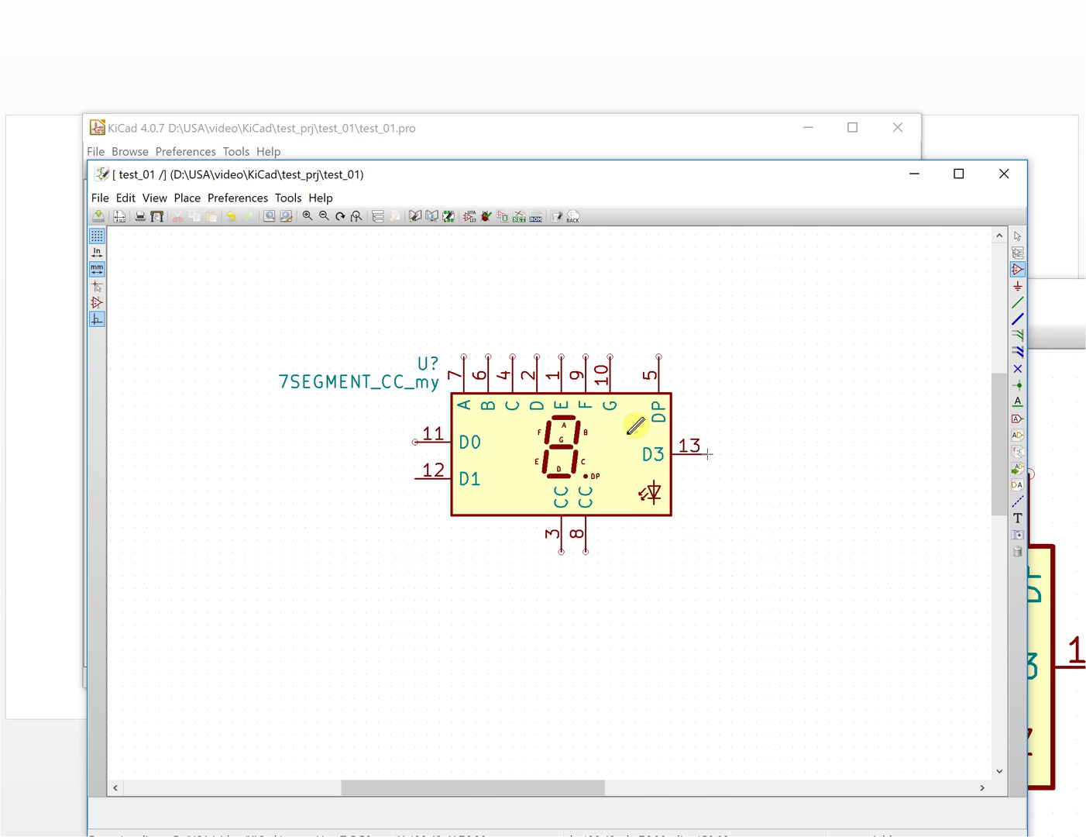